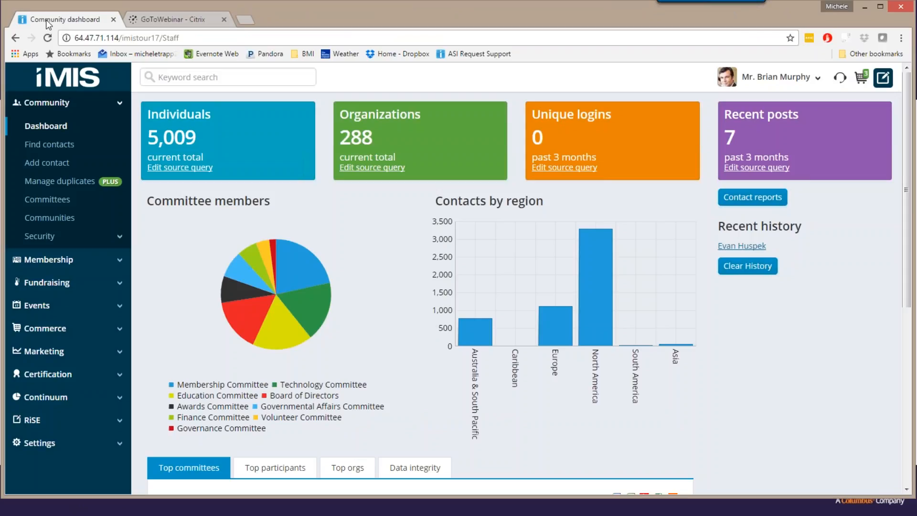
Open the Intelligent Query Architect and create a root-level folder named InterDyn that allows any type of object.
left_click(52, 420)
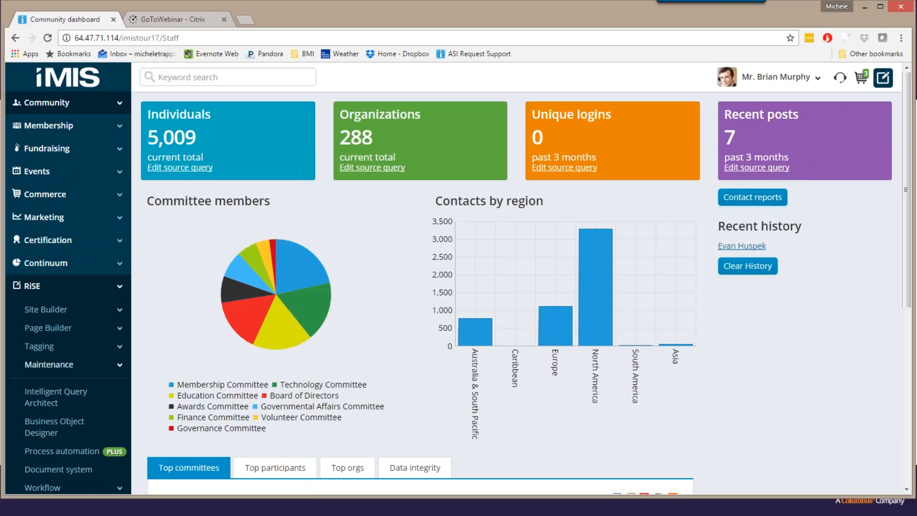
left_click(58, 398)
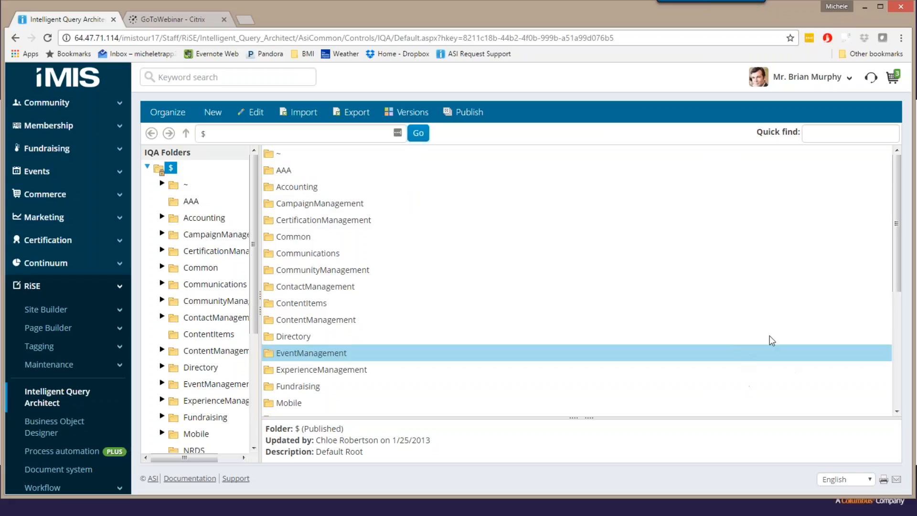
left_click(213, 113)
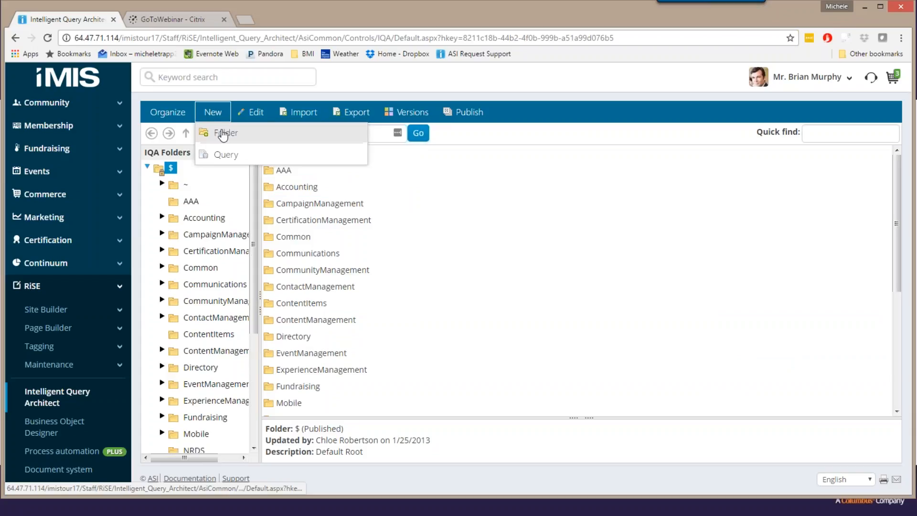
left_click(222, 133)
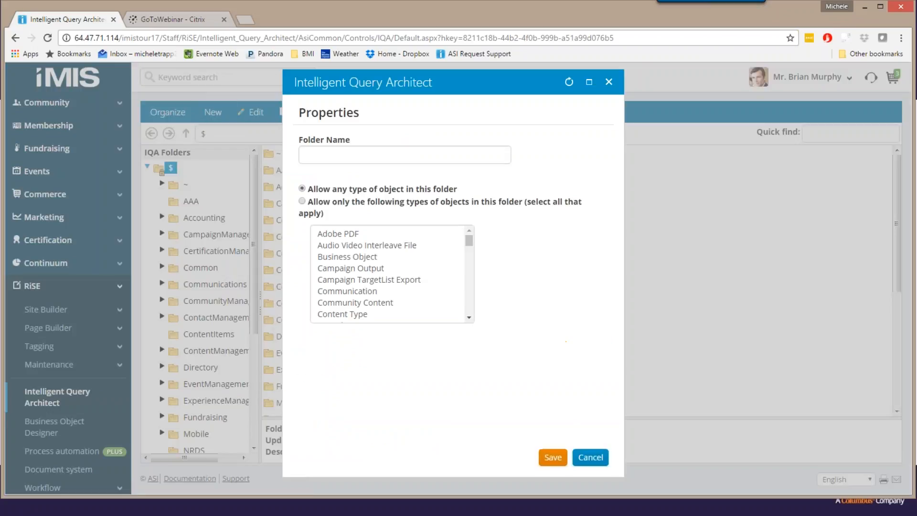
left_click(320, 157)
type("In")
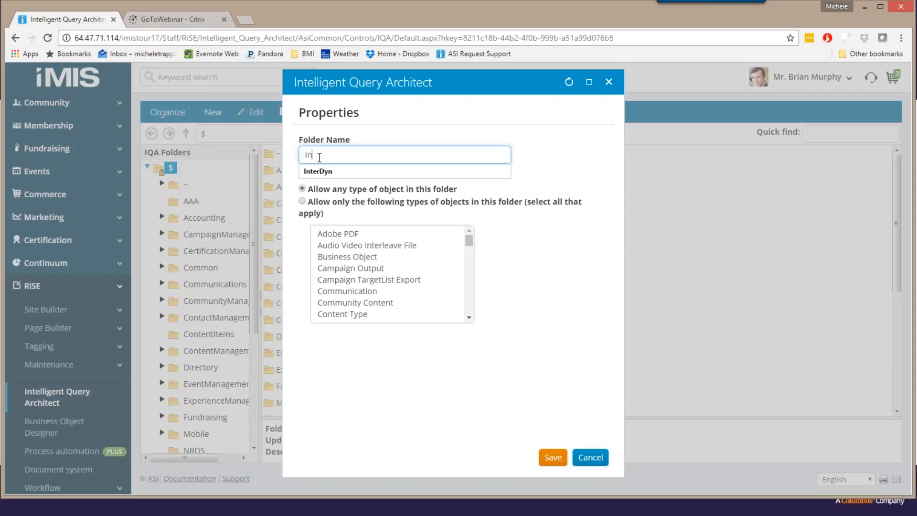
type("terDyn")
left_click(553, 457)
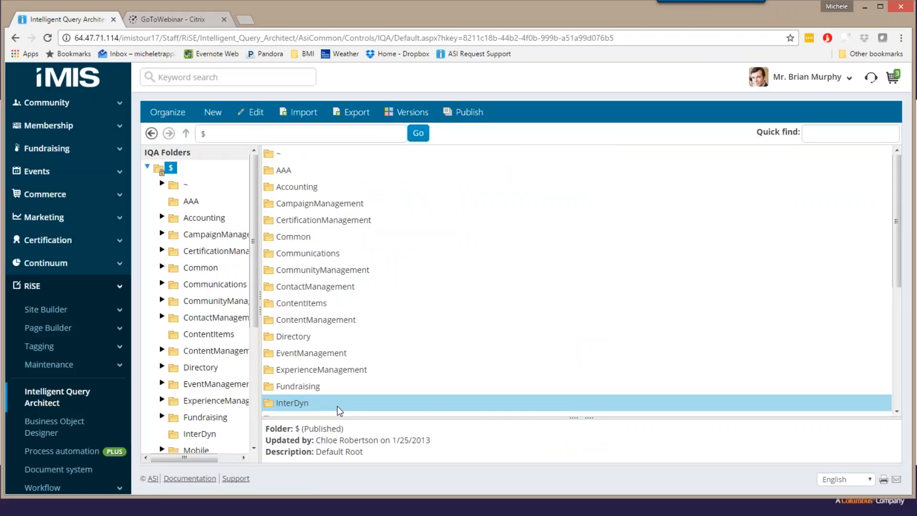
Open the InterDyn folder and start a new query in it.
double_click(337, 406)
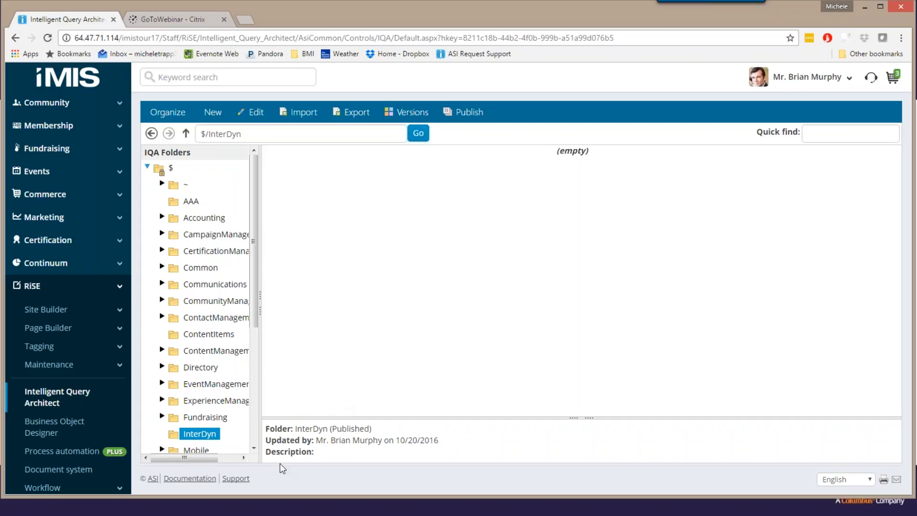
left_click(249, 512)
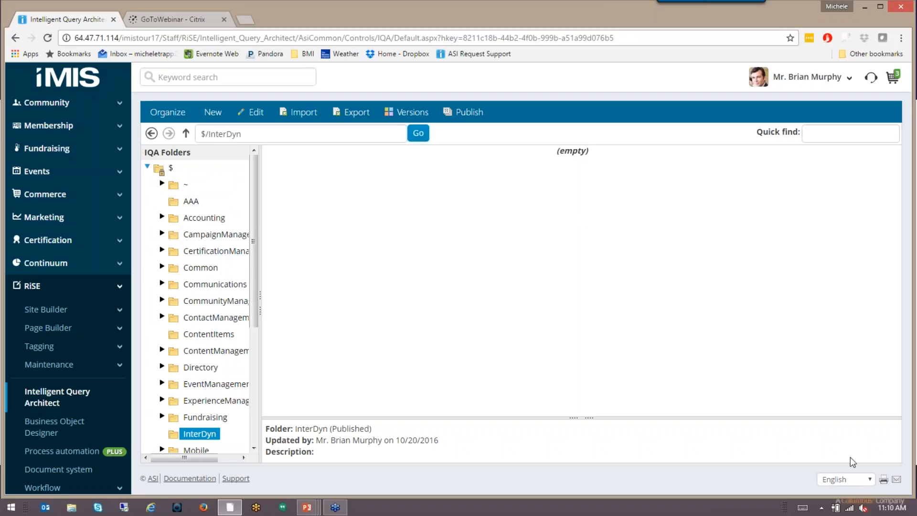
left_click(213, 114)
left_click(224, 155)
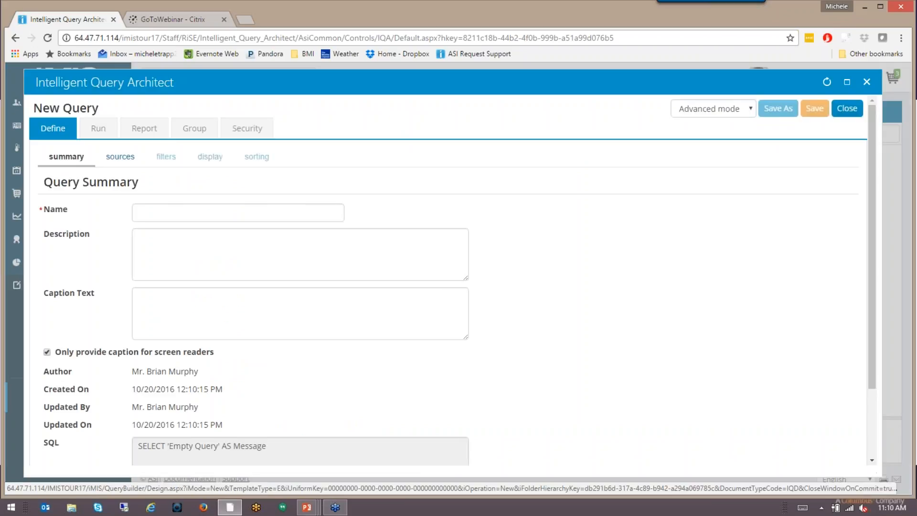
Name the query Expired Members and enter the description Queries Expired Members.
left_click(188, 213)
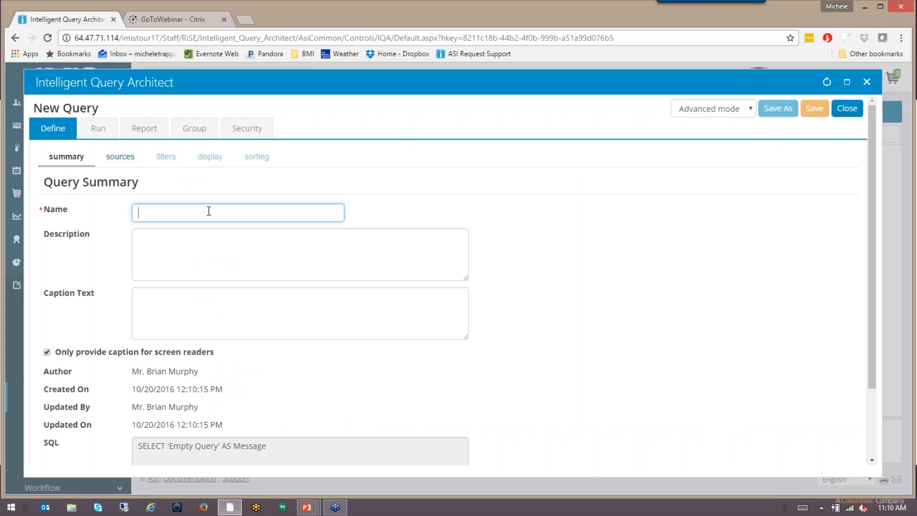
type("Expired")
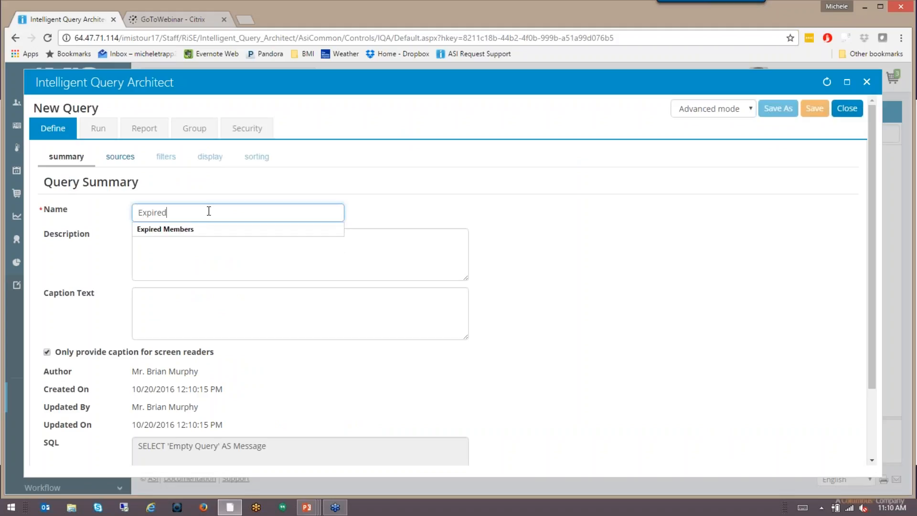
type(" Members")
key("Tab")
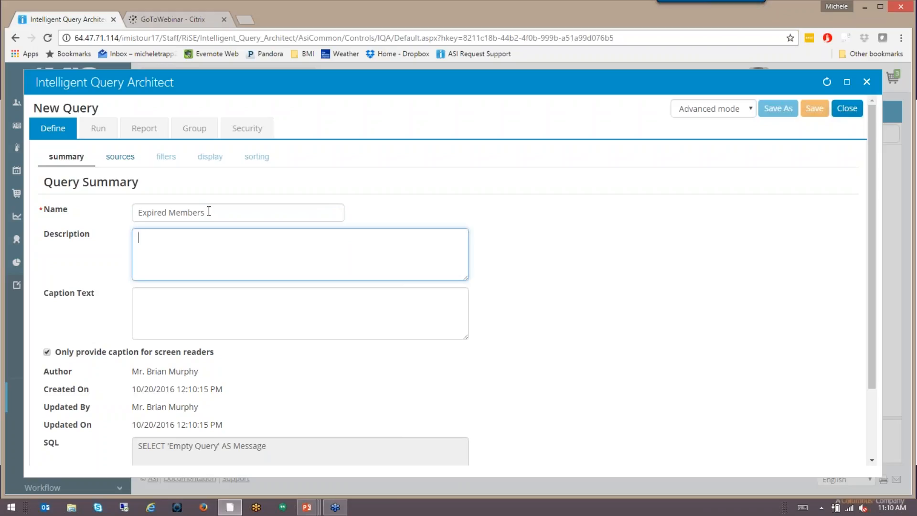
type("Queries Expired Members")
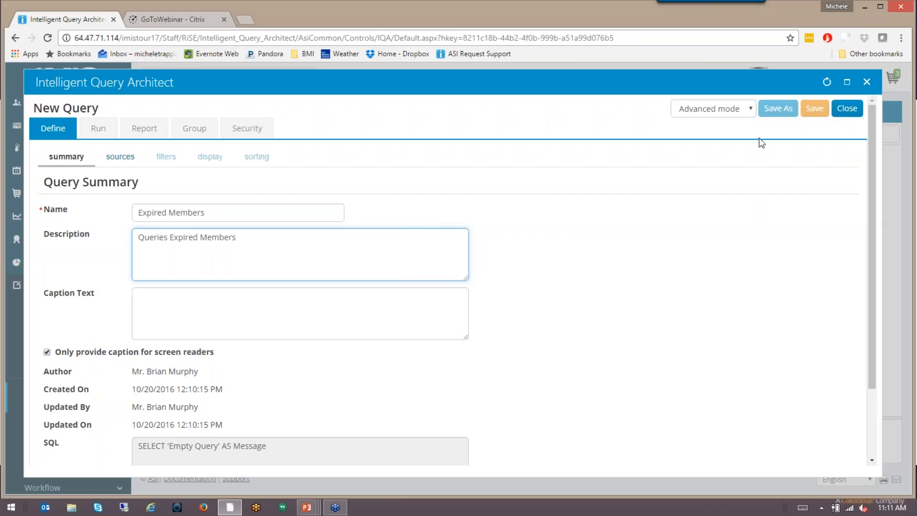
Select Advanced mode for the new query.
left_click(752, 111)
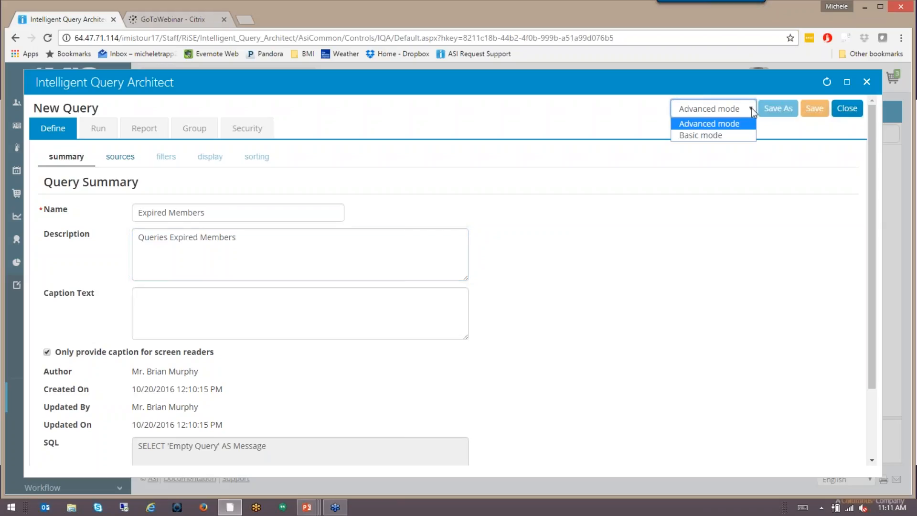
left_click(733, 123)
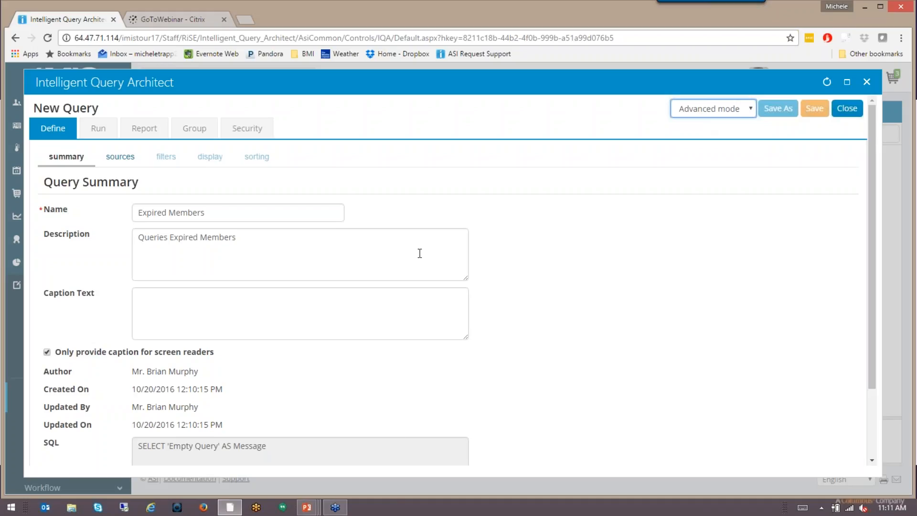
left_click(586, 233)
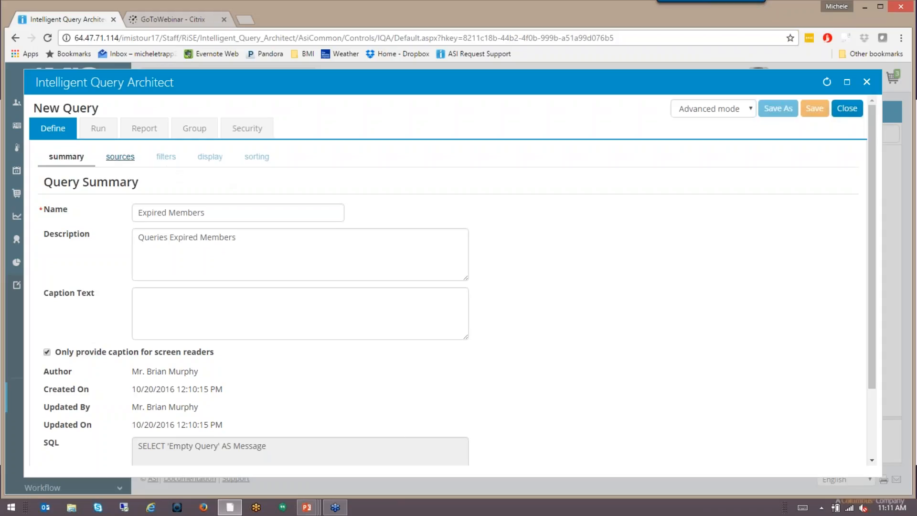
Search the business objects for contact and add CsContact as the query's source.
left_click(122, 157)
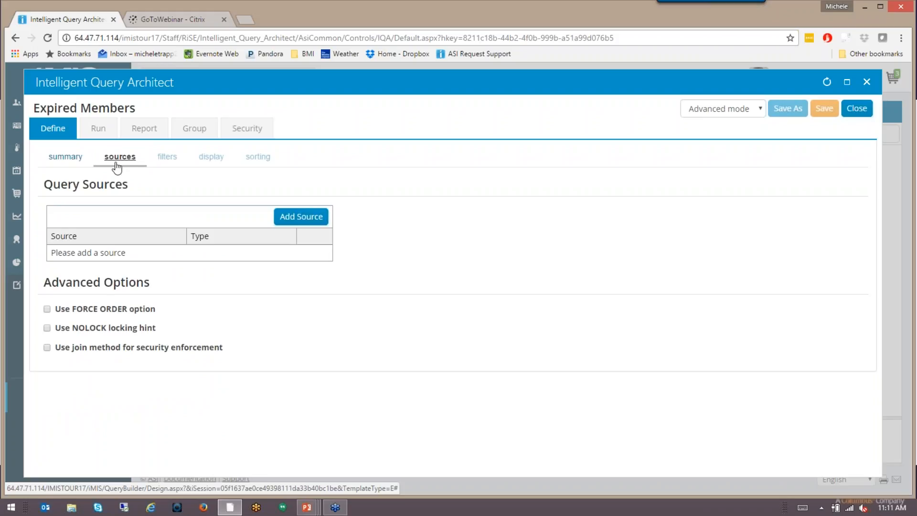
left_click(306, 218)
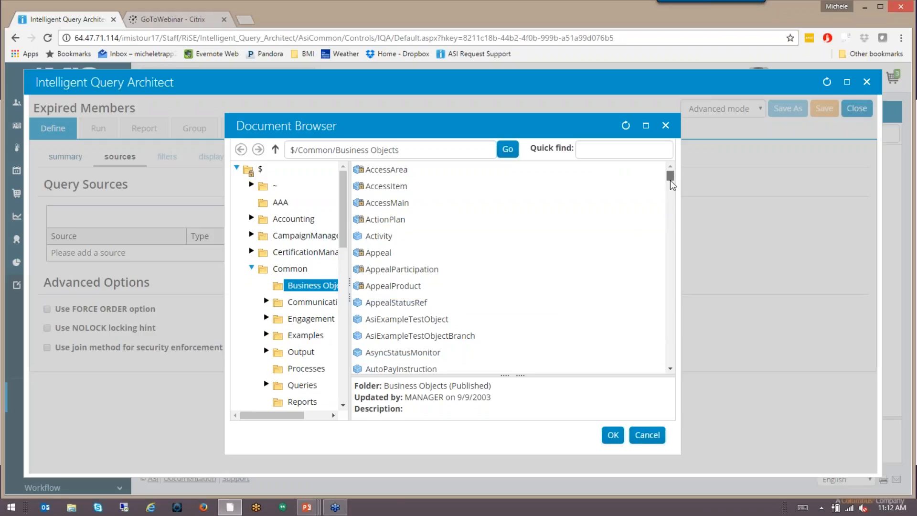
mouse_move(671, 178)
left_mouse_down()
mouse_move(664, 231)
mouse_move(669, 174)
left_mouse_up()
left_click(629, 153)
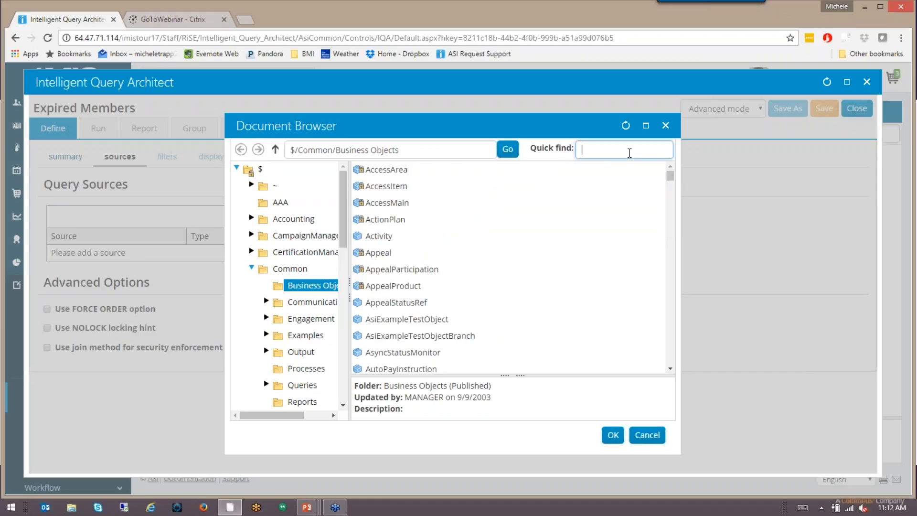
type("contact")
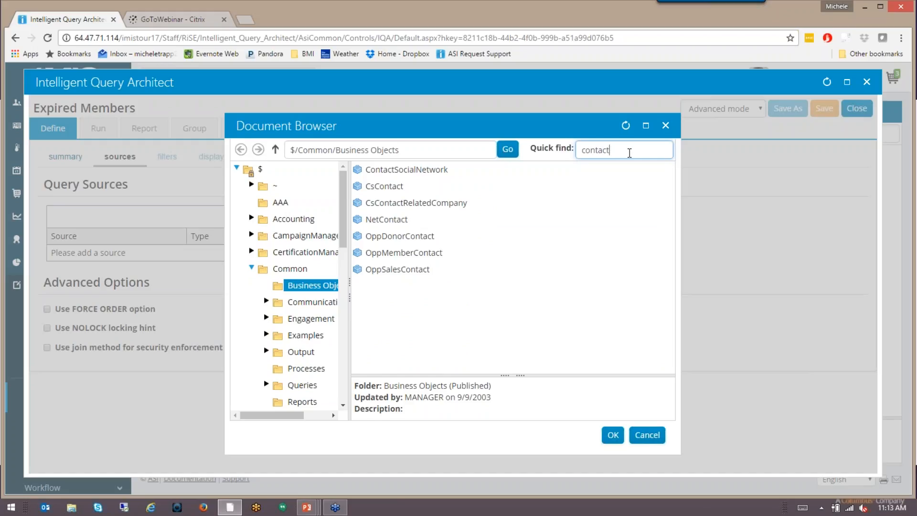
double_click(429, 188)
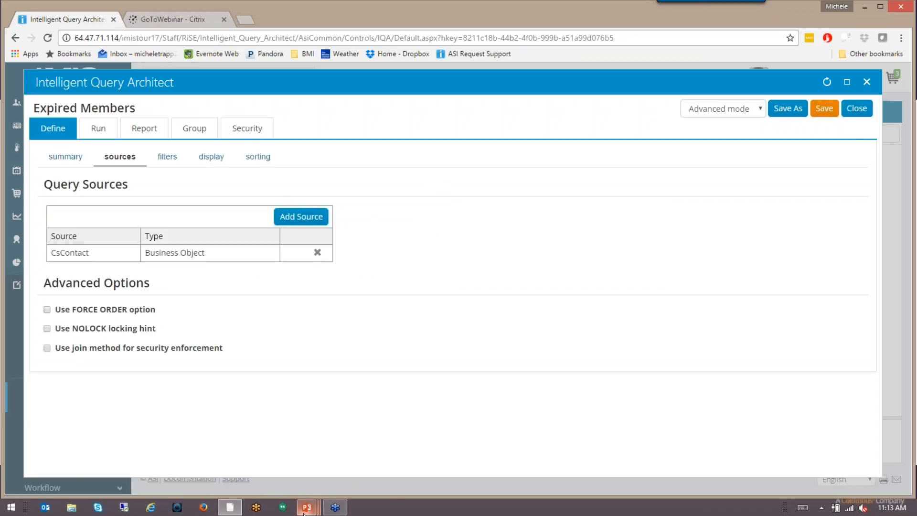
Switch to the PowerPoint slide show and advance to the Define slide about sources.
mouse_move(304, 513)
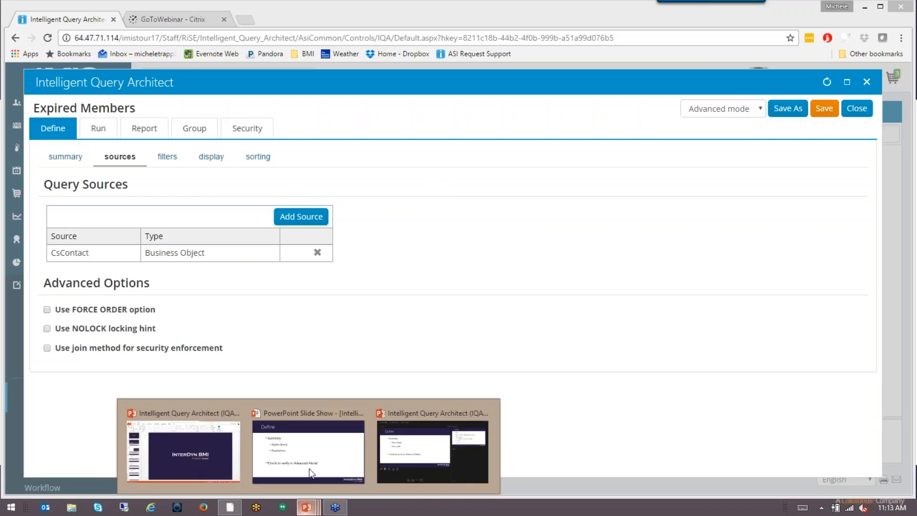
left_click(308, 469)
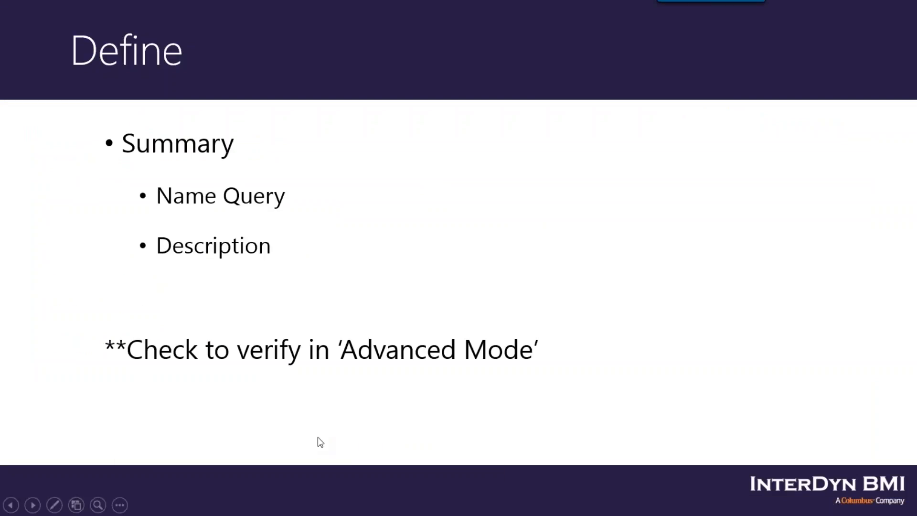
left_click(317, 440)
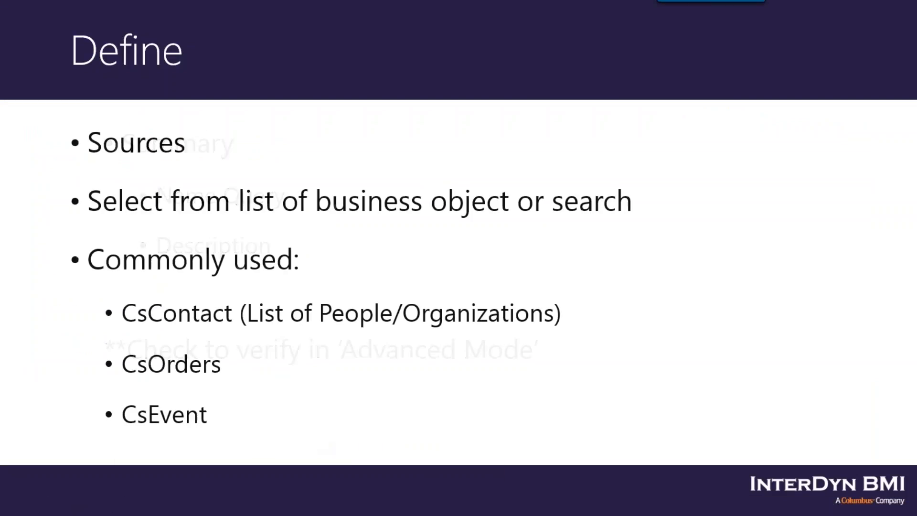
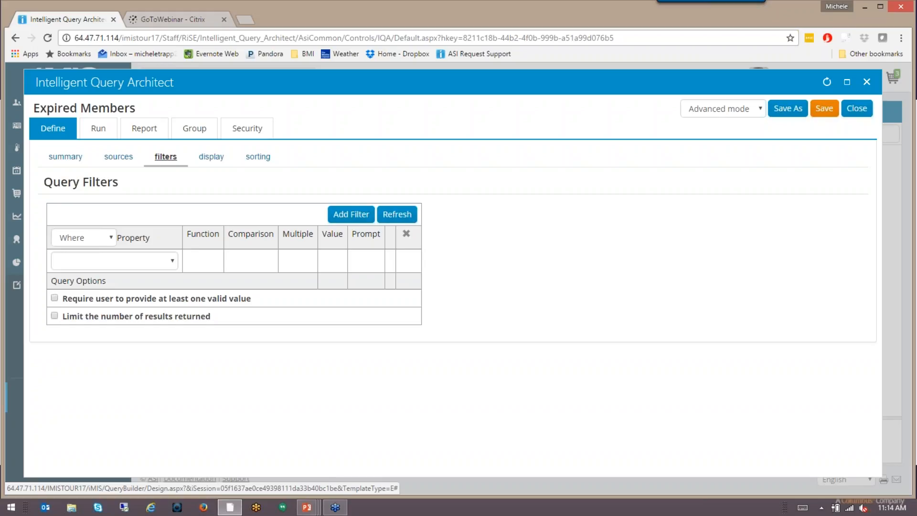
Add a query filter requiring Status to equal Active.
left_click(172, 262)
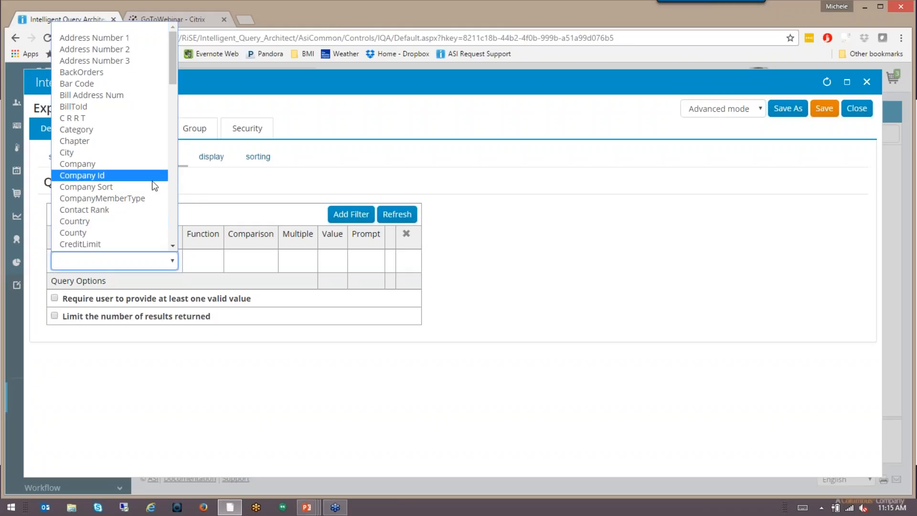
scroll(158, 190, "down", 15)
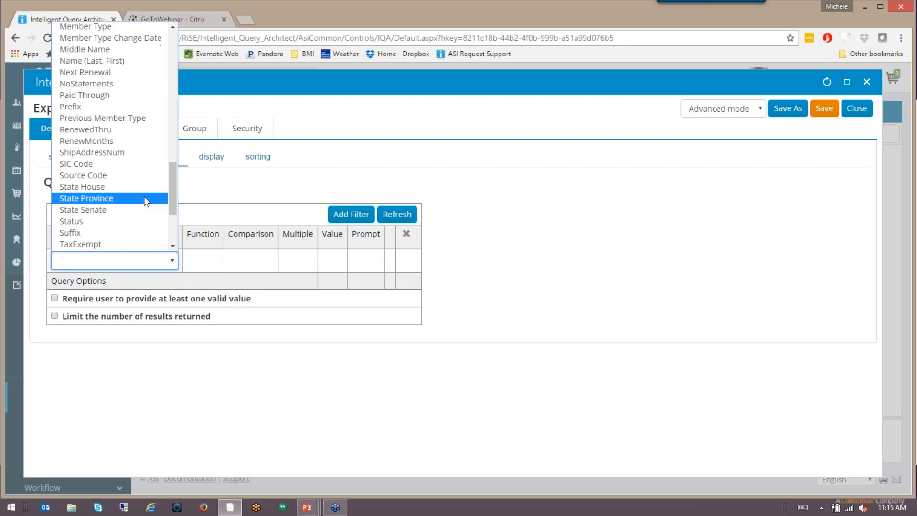
left_click(99, 219)
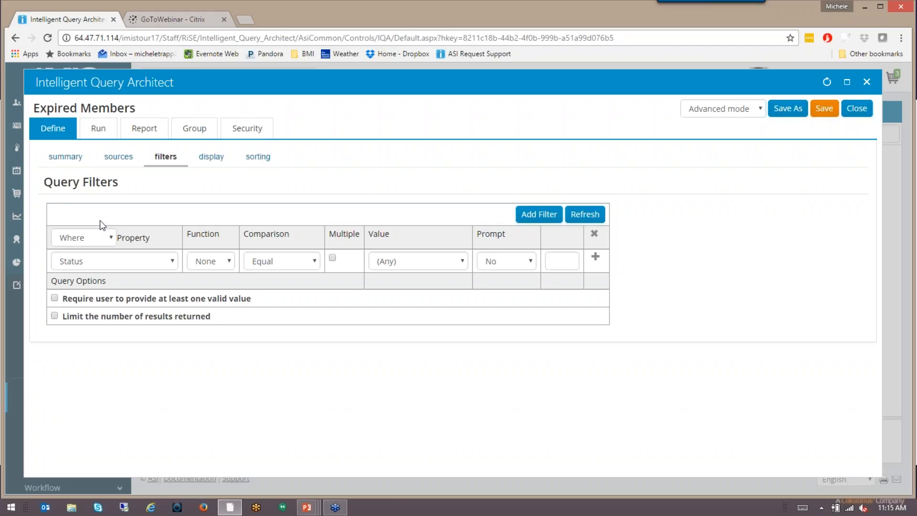
left_click(461, 261)
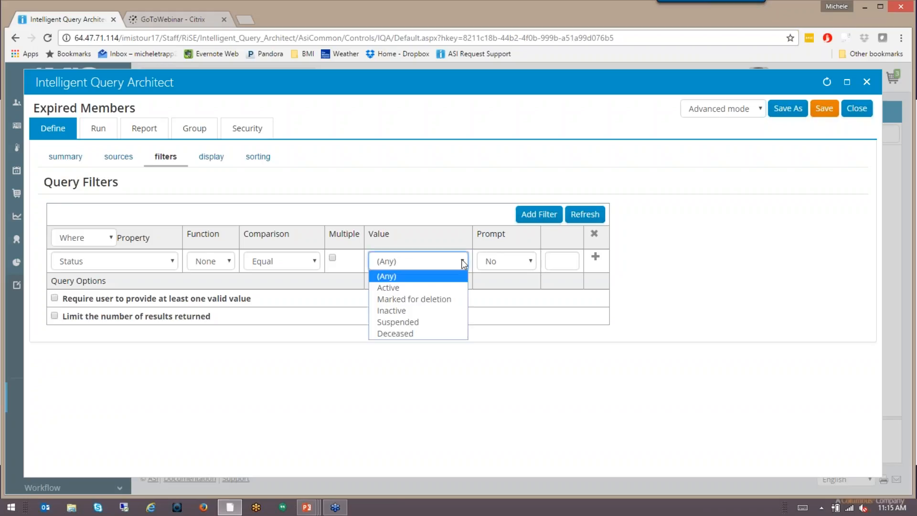
left_click(429, 288)
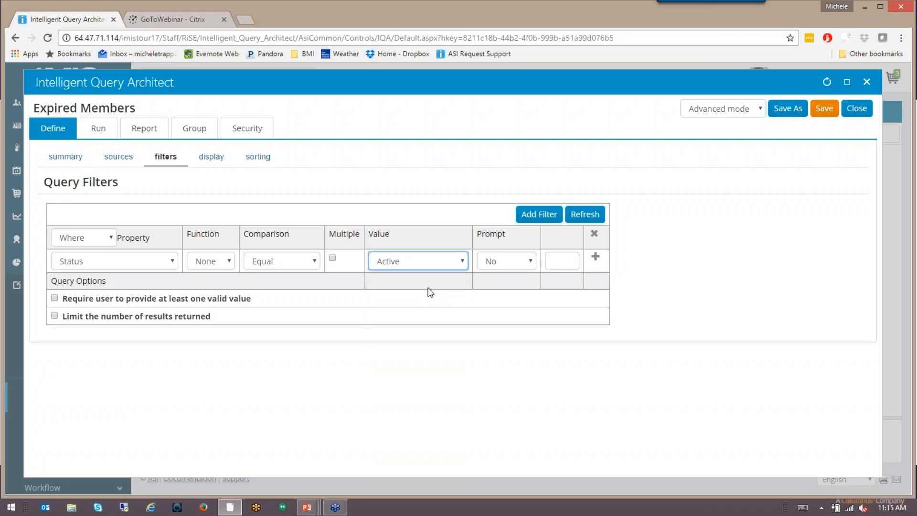
left_click(595, 258)
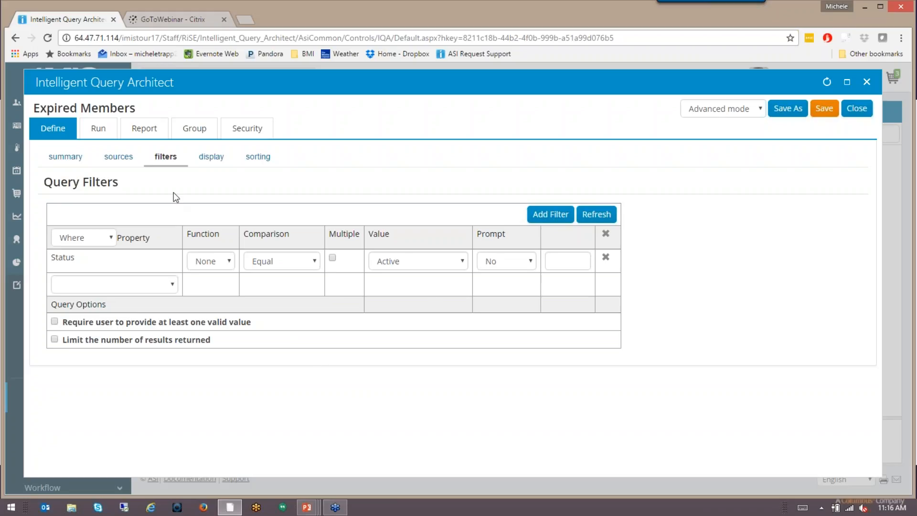
Add a second query filter requiring Member Type to equal Company Member.
left_click(172, 285)
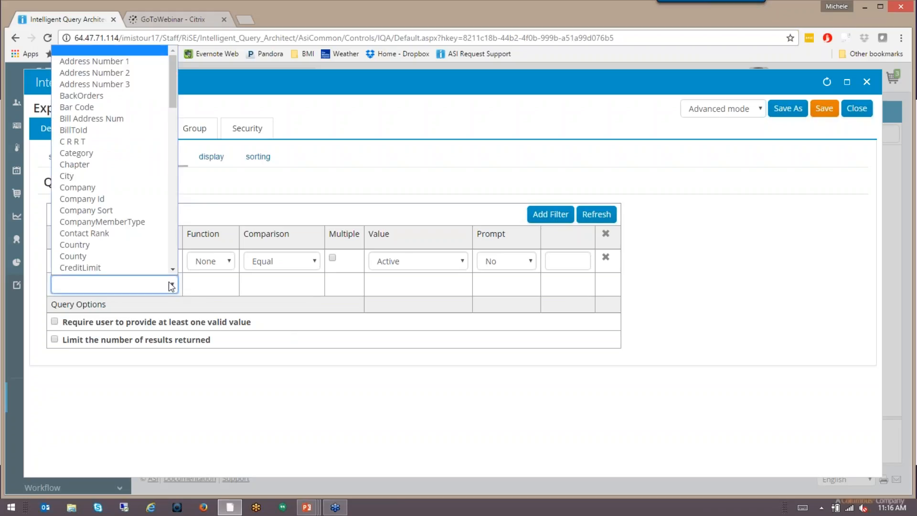
scroll(114, 171, "down", 9)
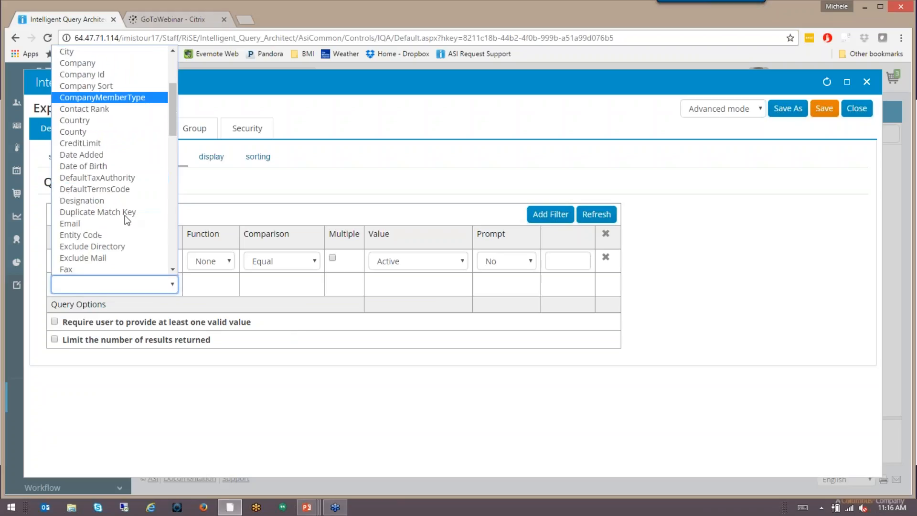
left_click(123, 268)
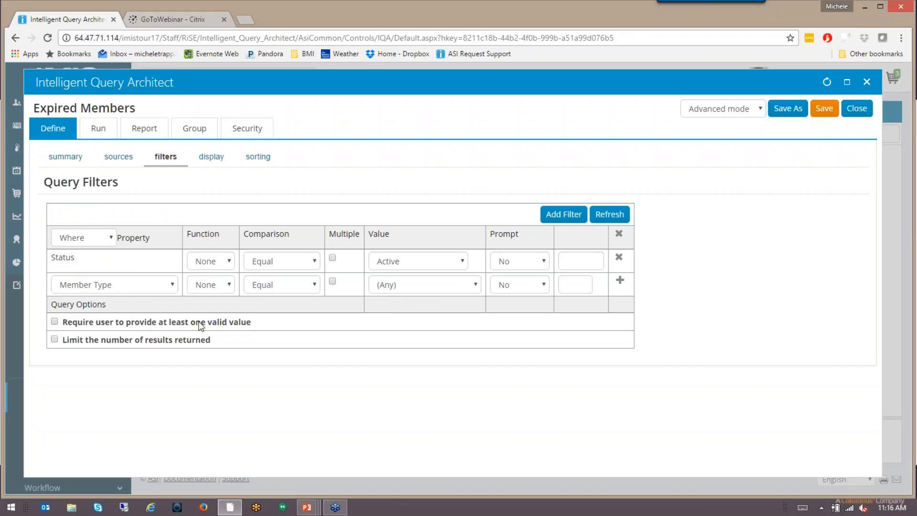
left_click(475, 286)
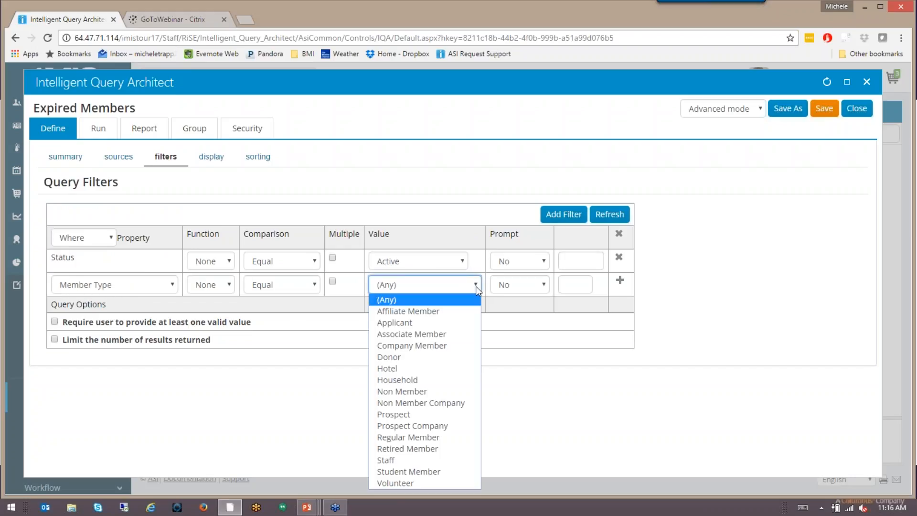
left_click(456, 346)
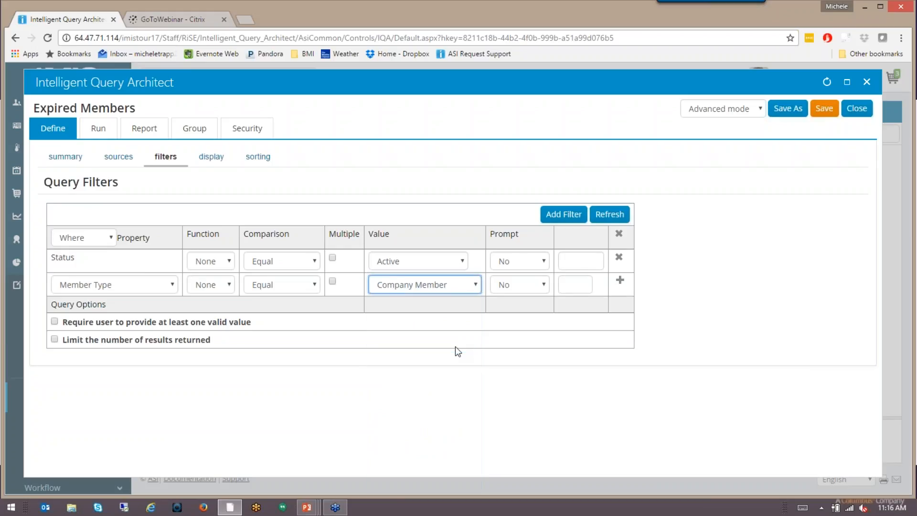
left_click(619, 280)
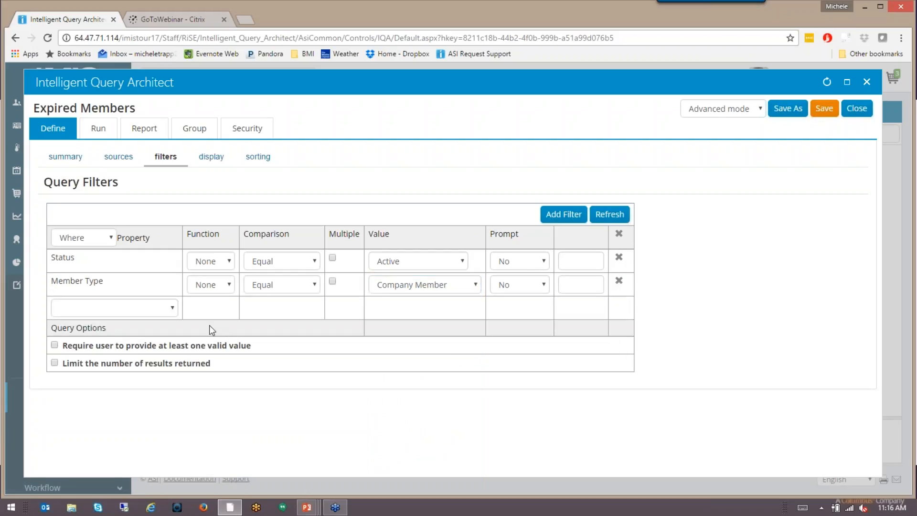
Set up a third filter on Paid Through with the Less Equal comparison and the date 10/20/2016.
left_click(170, 309)
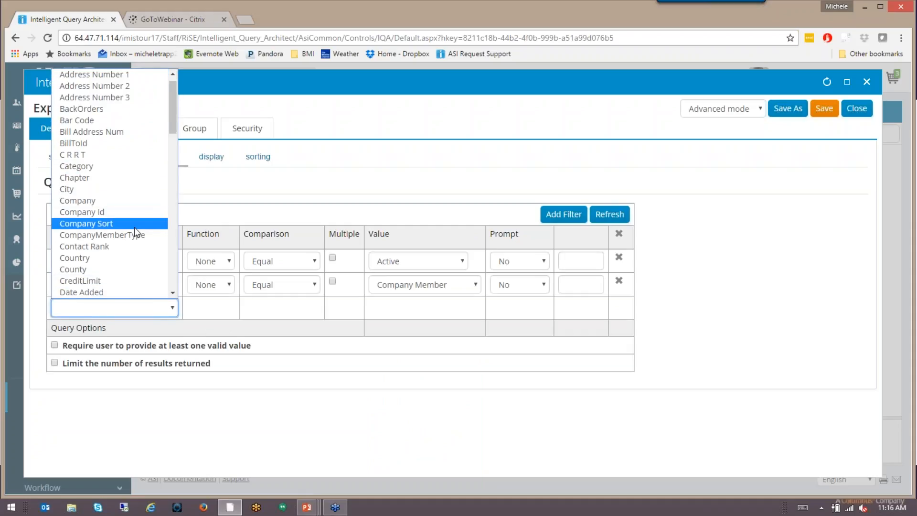
scroll(133, 227, "down", 5)
scroll(134, 227, "down", 6)
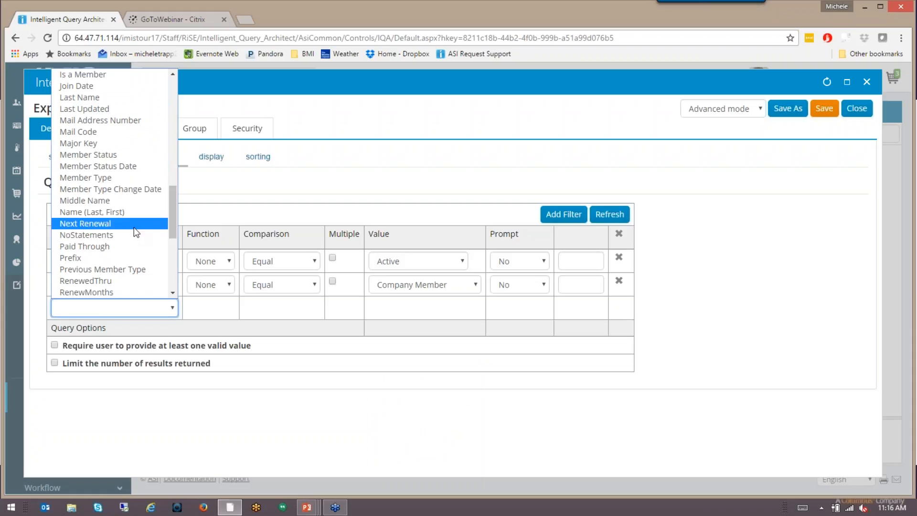
left_click(127, 246)
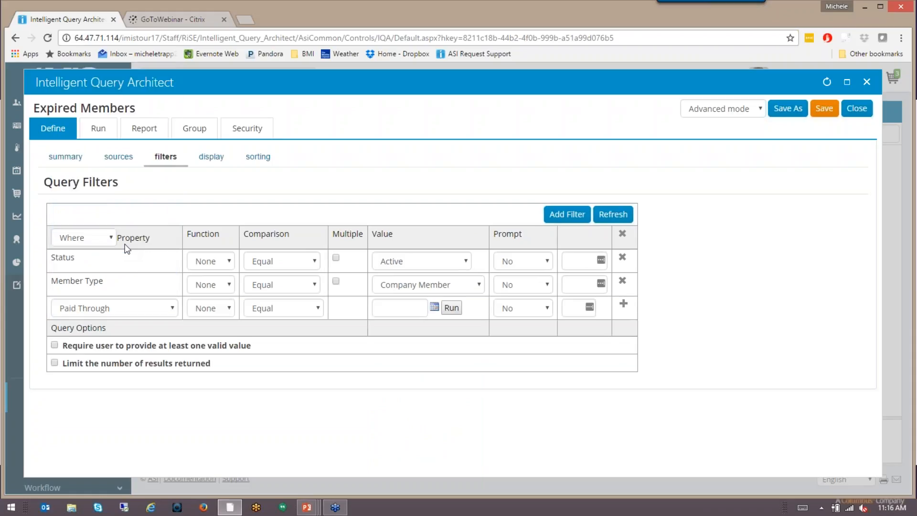
left_click(318, 309)
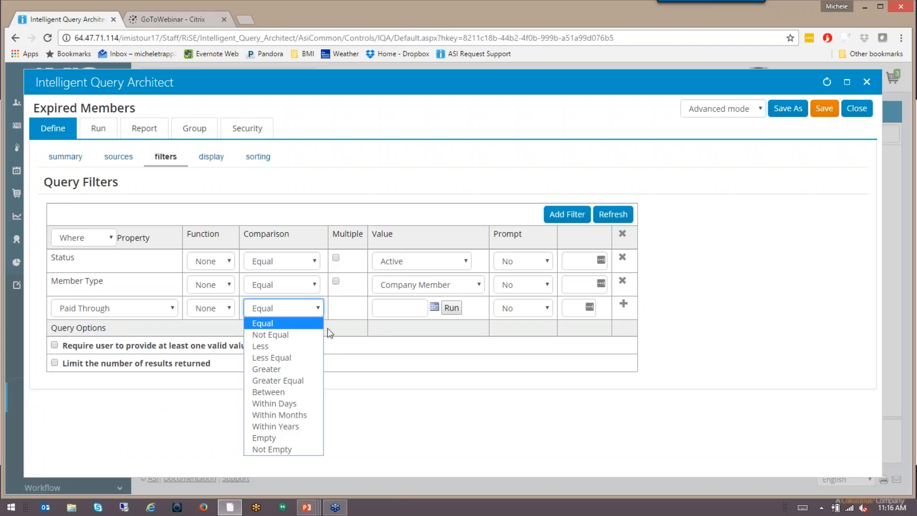
left_click(291, 357)
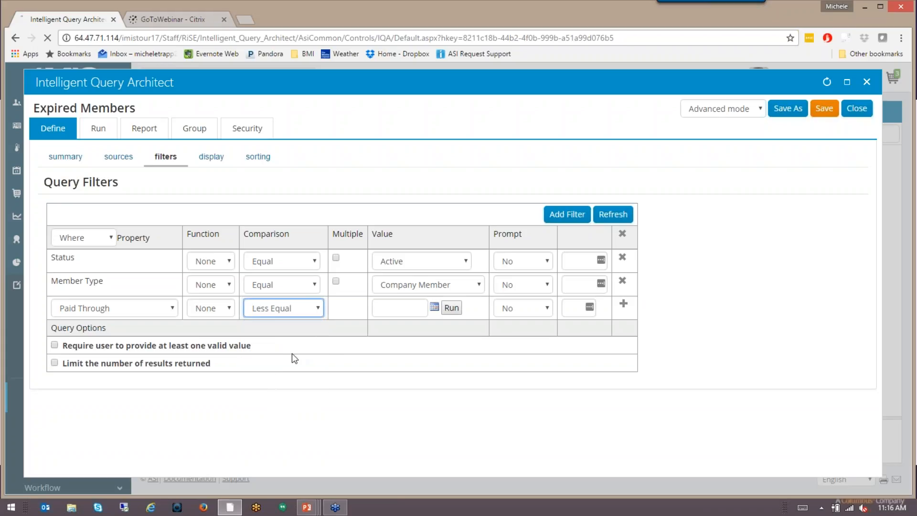
left_click(434, 307)
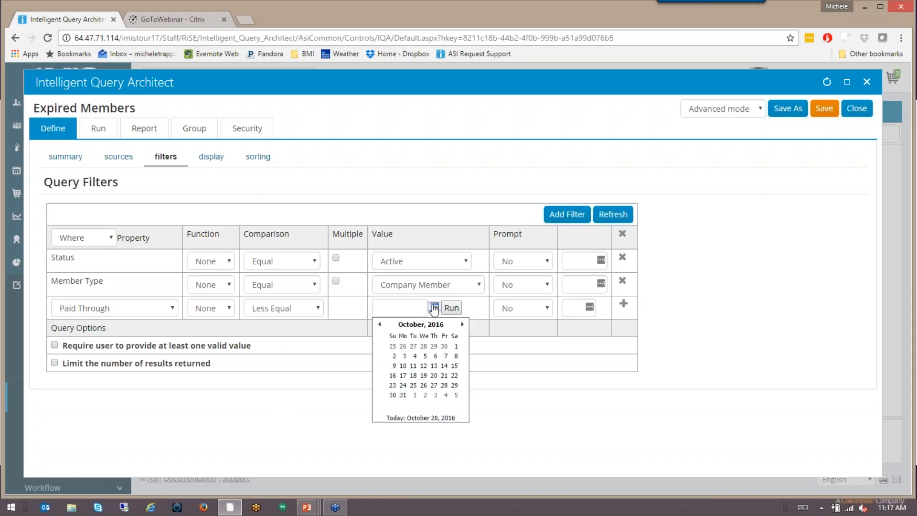
left_click(435, 375)
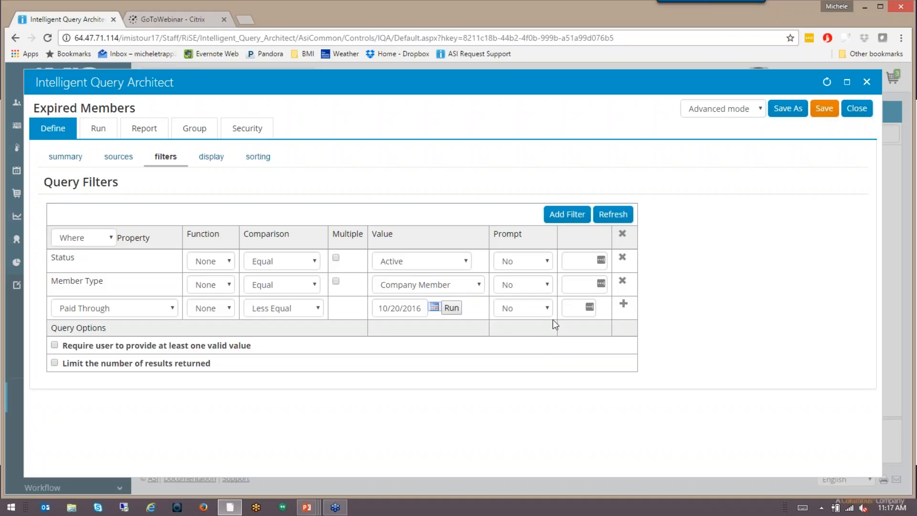
Make the Paid Through prompt Optional with the text "Please verify correct paid thru date" and add the filter.
left_click(549, 307)
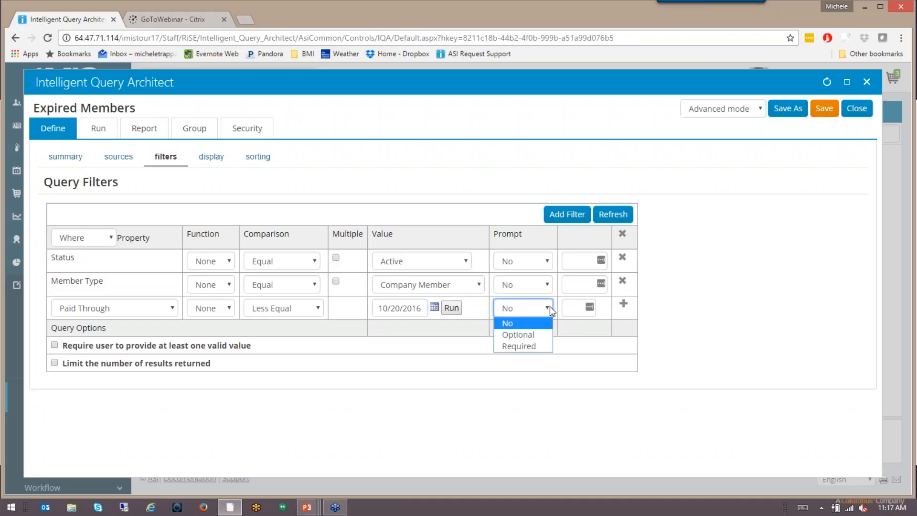
left_click(529, 333)
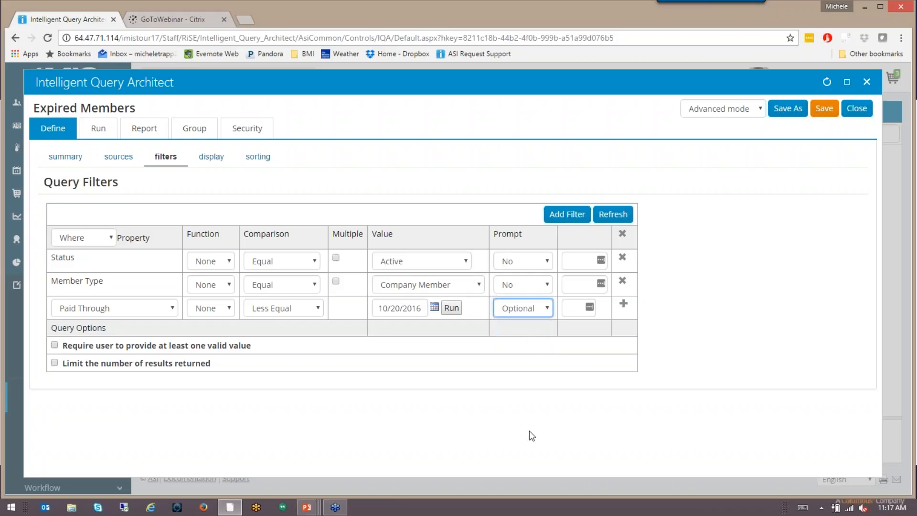
left_click(571, 308)
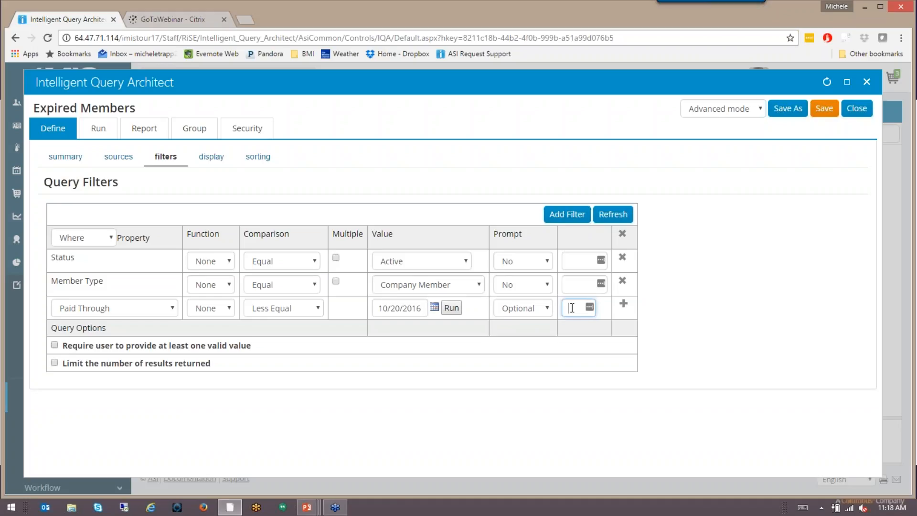
type("Please verify correct paid thru date")
left_click(623, 303)
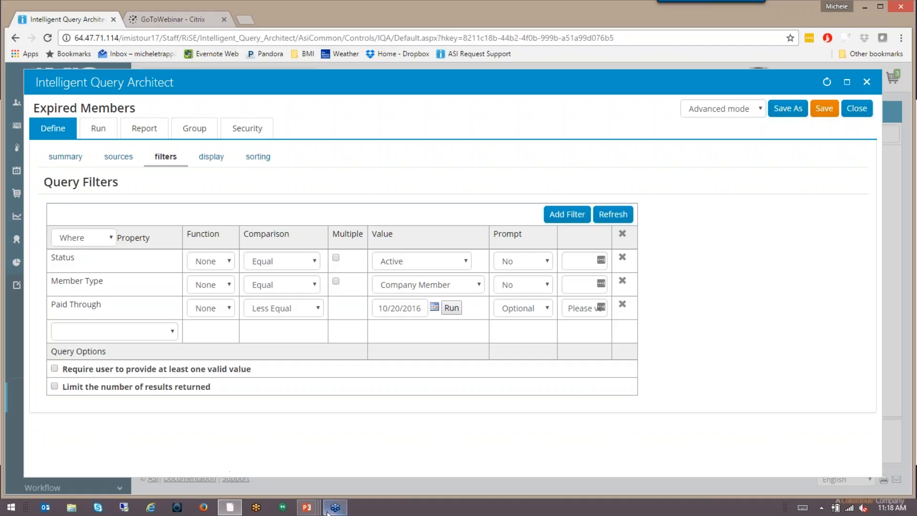
Switch to the PowerPoint slide show to review the Define slide about filters.
mouse_move(304, 510)
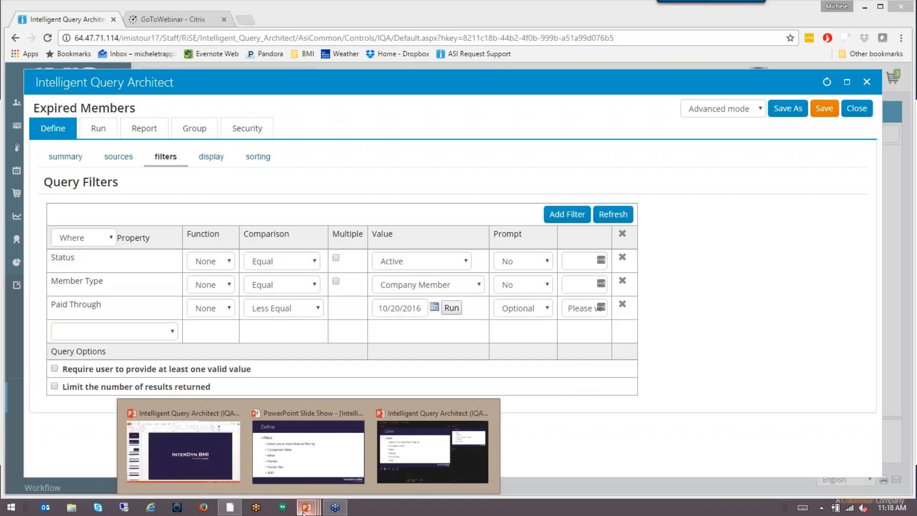
left_click(314, 456)
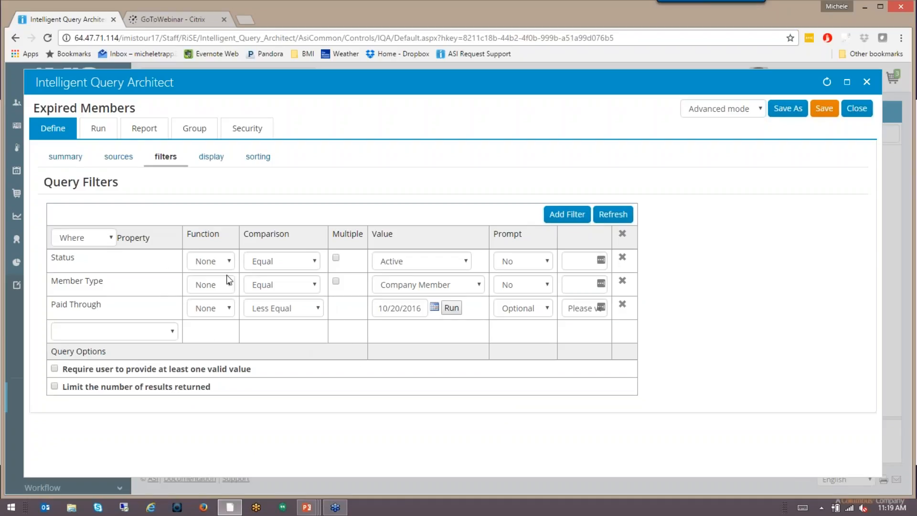
Examine the comparison options available for the Paid Through and Member Type filters.
left_click(317, 308)
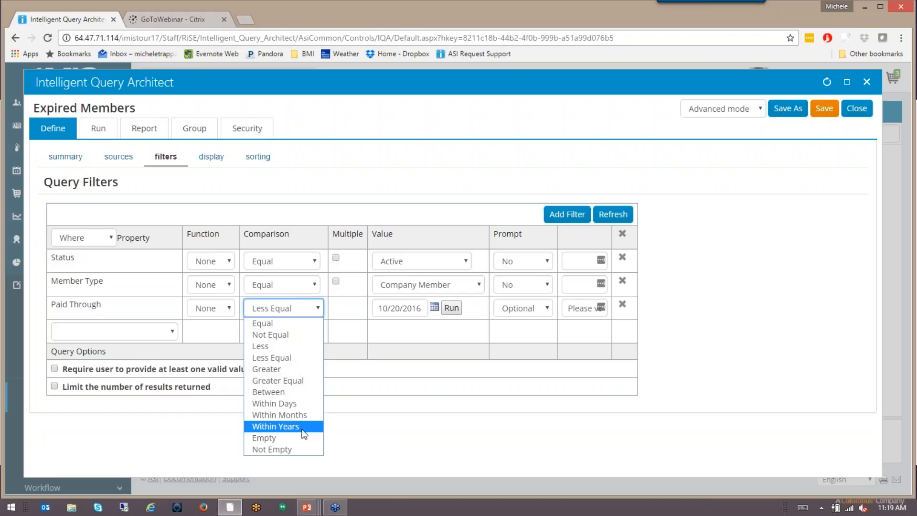
left_click(316, 284)
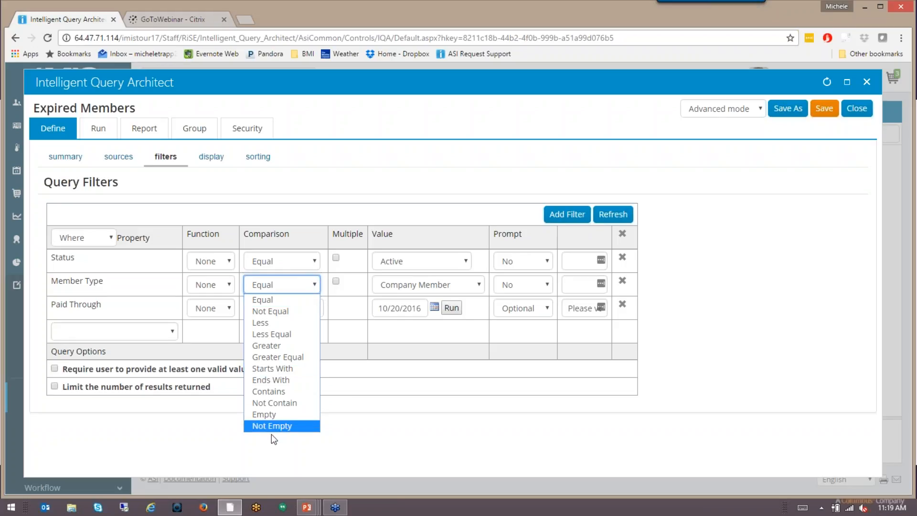
left_click(317, 285)
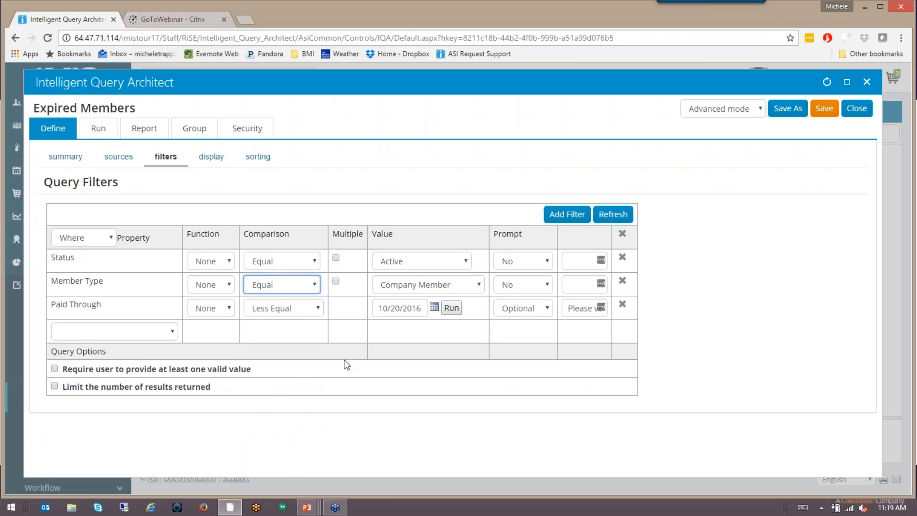
Set the iMIS Id display column's order to 1 and refresh the column list.
left_click(210, 156)
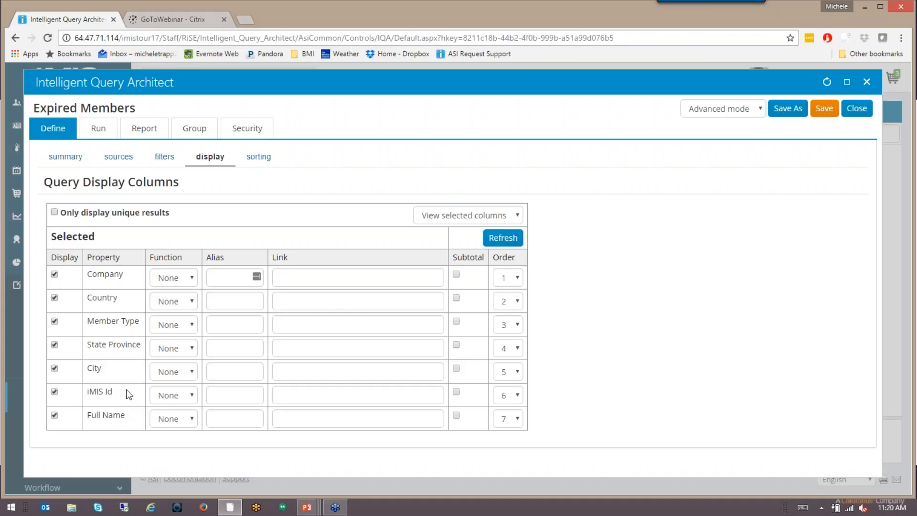
left_click(518, 394)
left_click(516, 414)
left_click(509, 237)
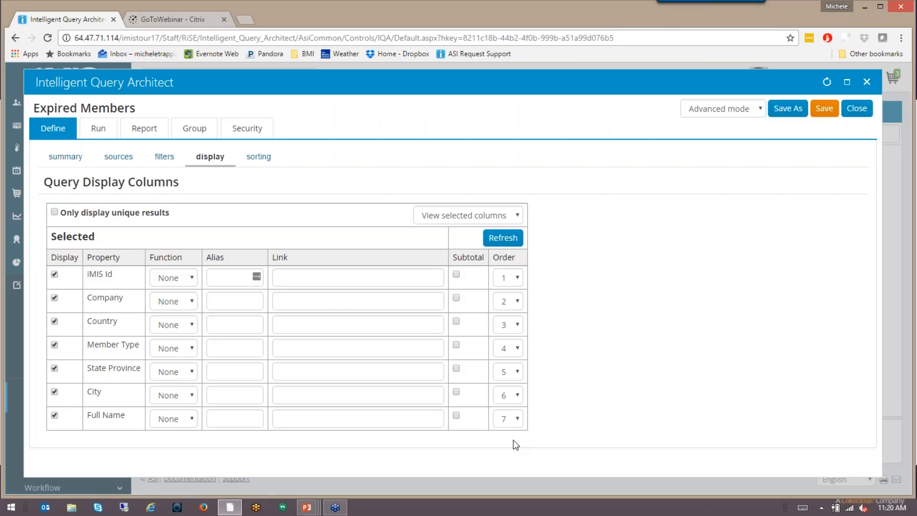
Set the Full Name column's order to 2 and remove the Country column from the query display.
left_click(519, 421)
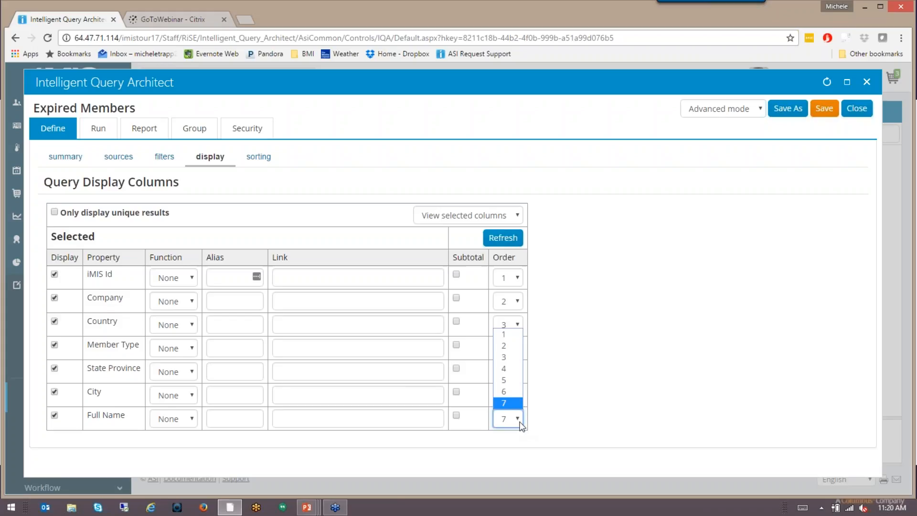
left_click(514, 349)
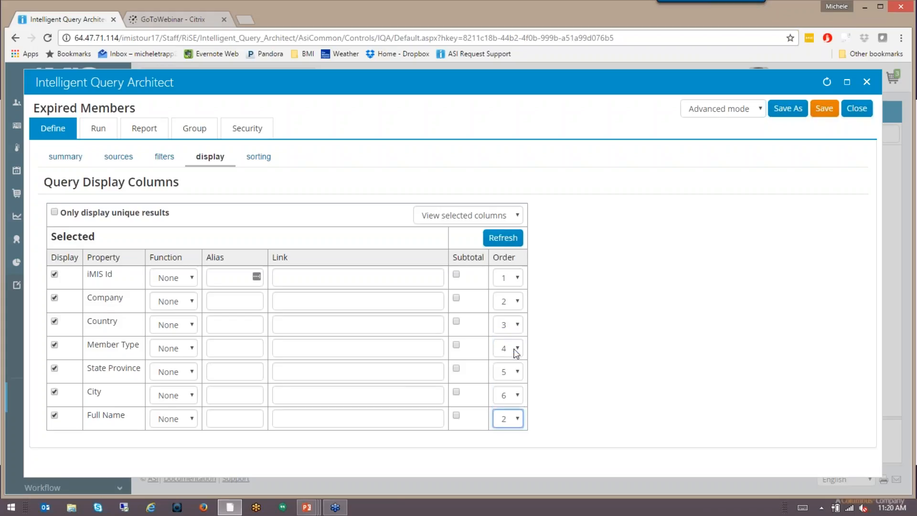
left_click(505, 239)
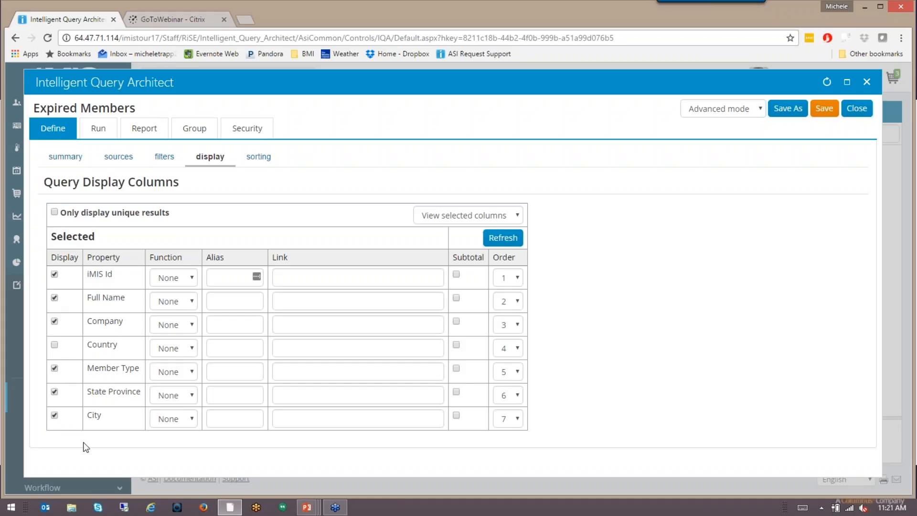
left_click(502, 239)
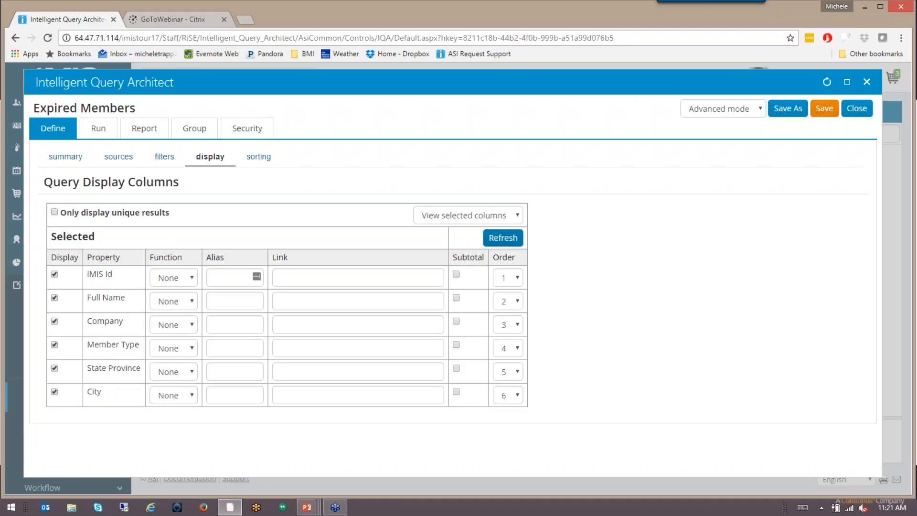
List all available columns for the query display and include the Email column.
left_click(518, 215)
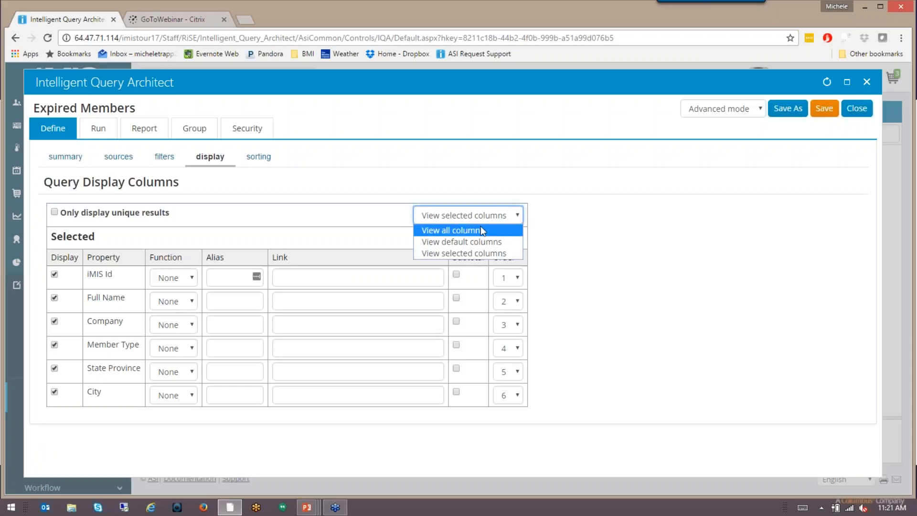
left_click(446, 230)
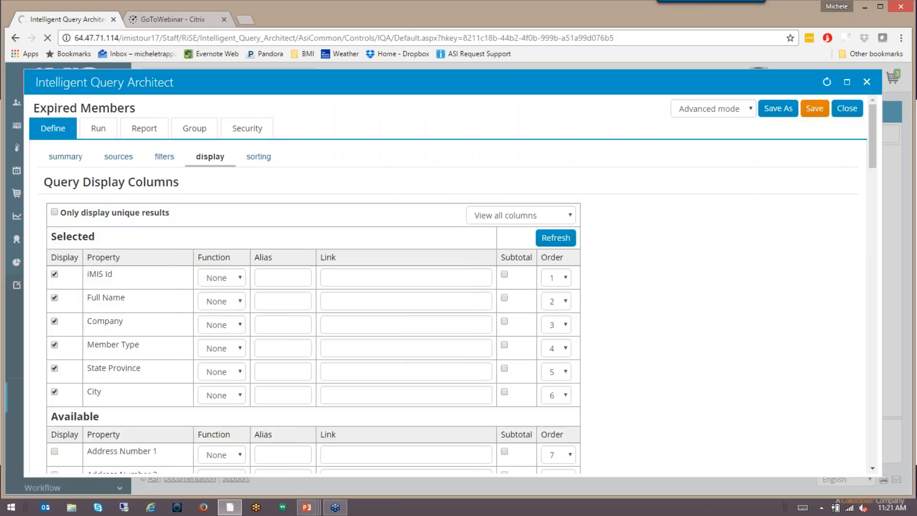
scroll(702, 282, "down", 3)
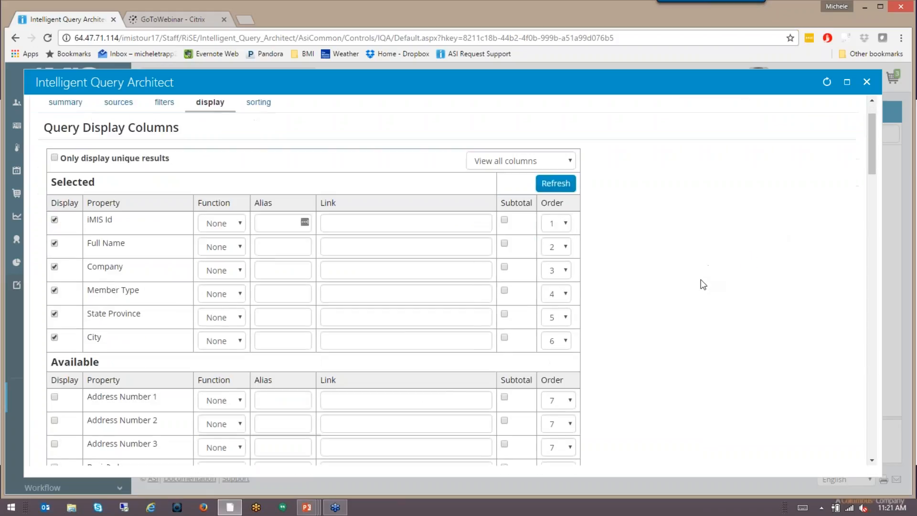
scroll(703, 284, "down", 6)
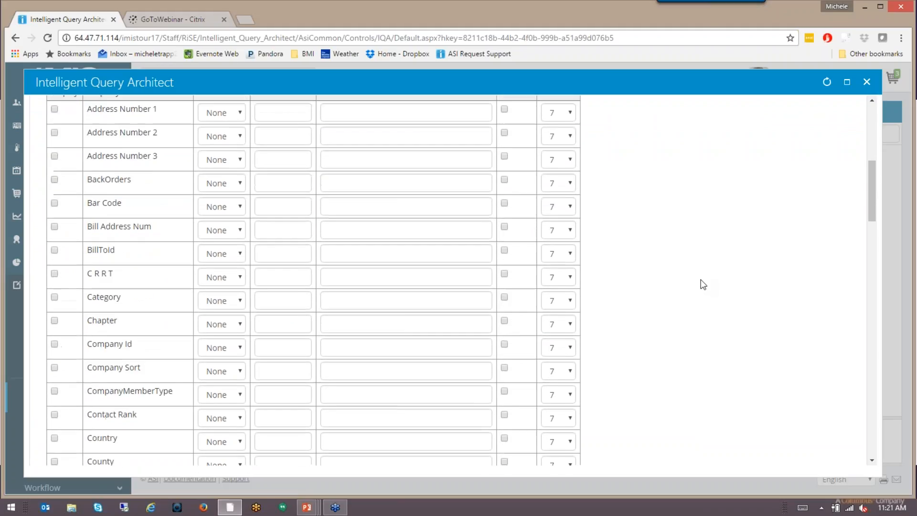
scroll(703, 284, "down", 7)
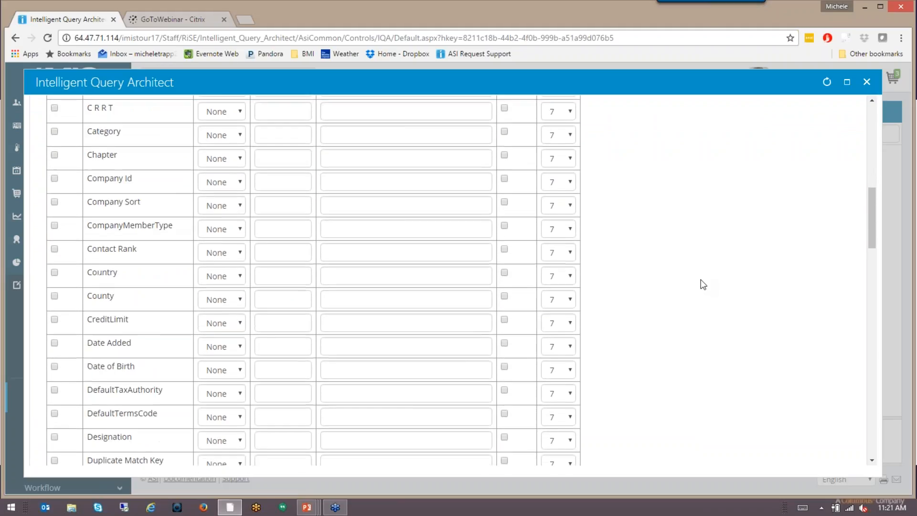
scroll(703, 285, "down", 2)
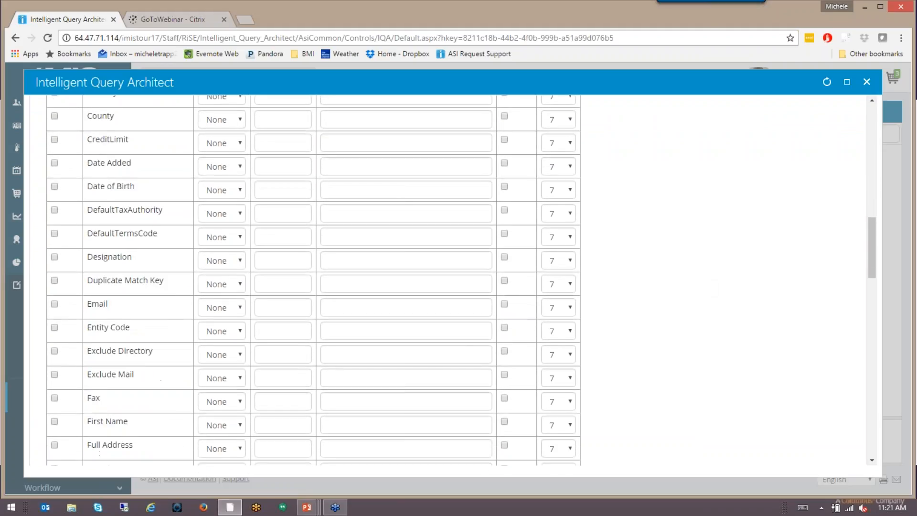
left_click(55, 305)
Include the Paid Through column in the query display and refresh the column list.
scroll(641, 339, "down", 4)
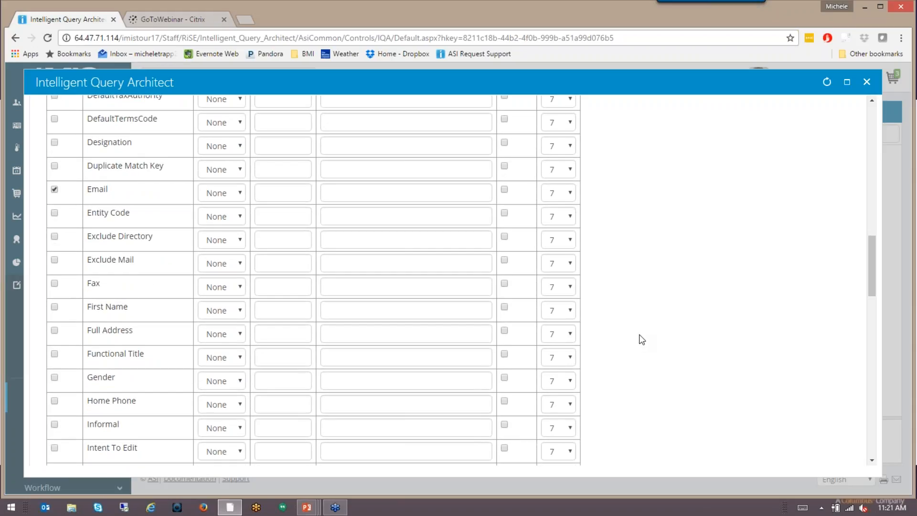
scroll(642, 339, "down", 2)
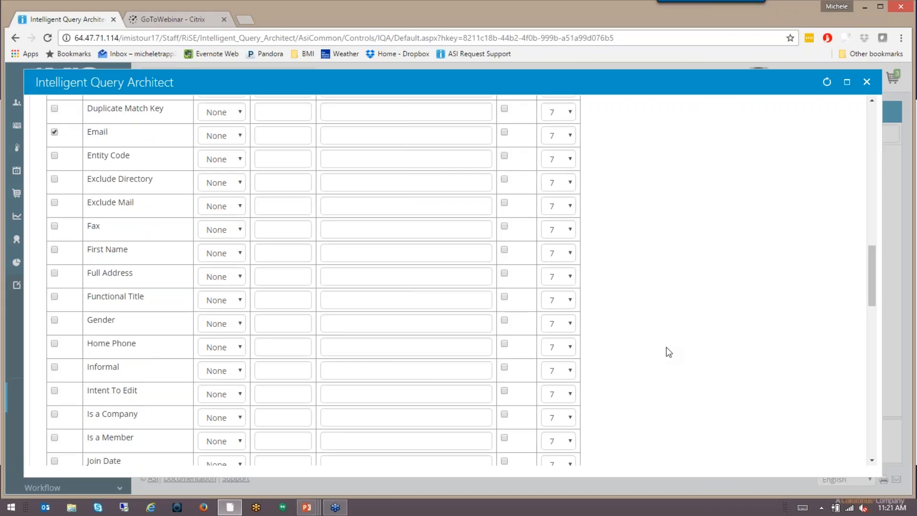
scroll(668, 353, "up", 10)
scroll(669, 353, "down", 5)
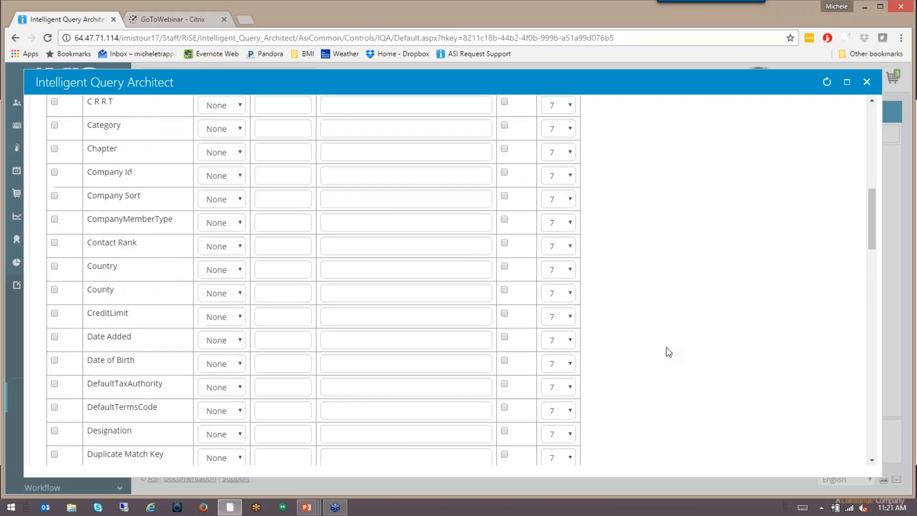
scroll(669, 353, "down", 5)
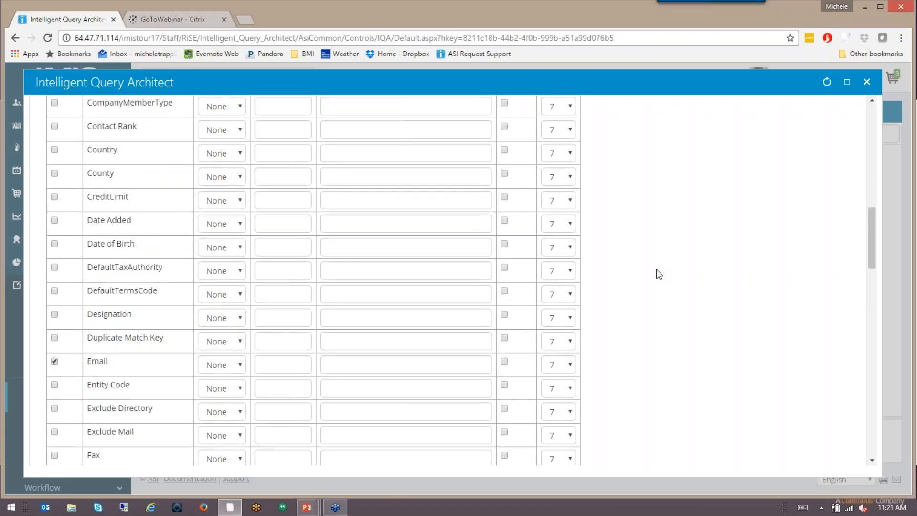
scroll(658, 273, "down", 15)
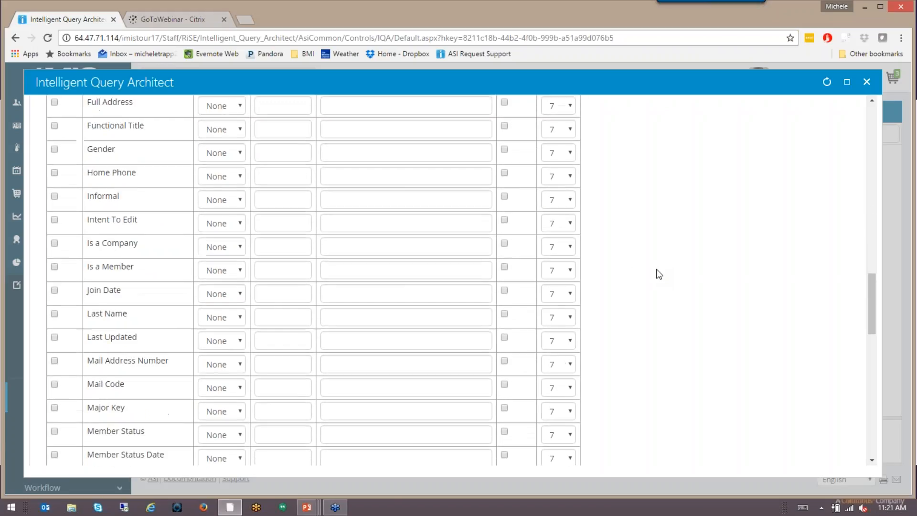
scroll(659, 273, "down", 9)
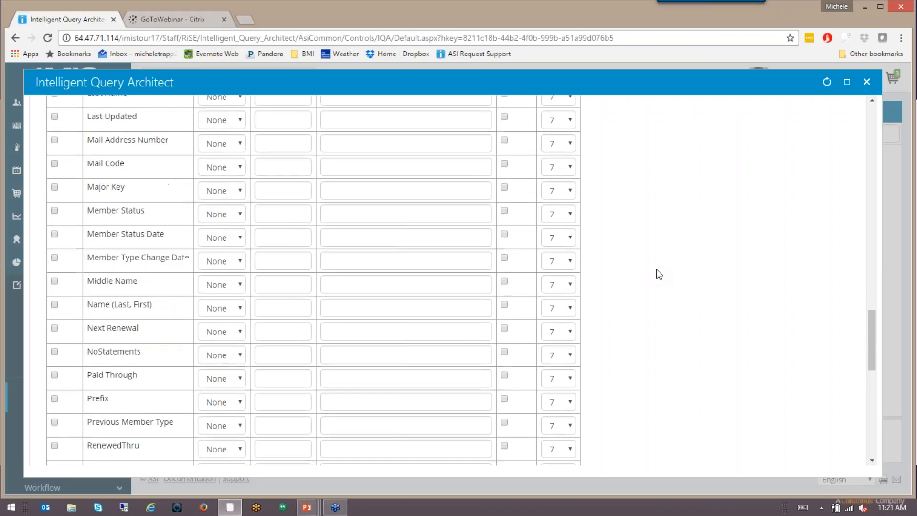
left_click(54, 365)
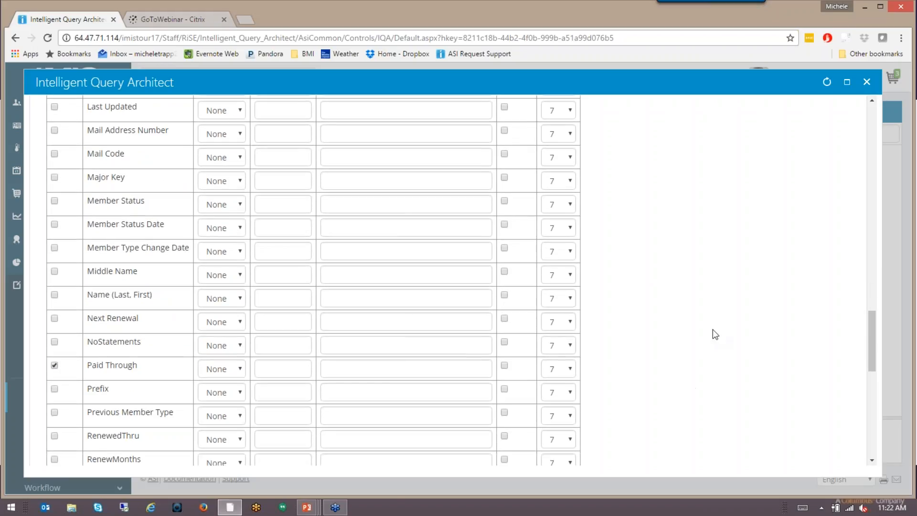
scroll(712, 329, "up", 1)
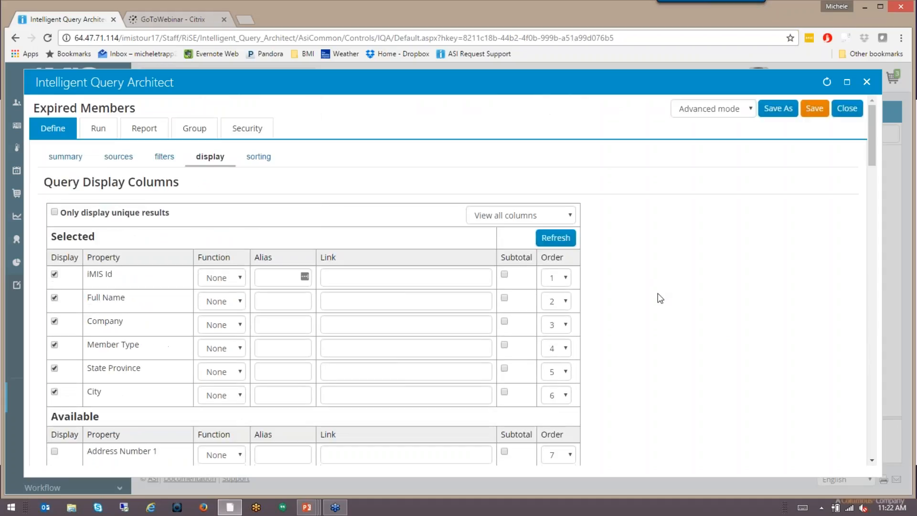
left_click(564, 238)
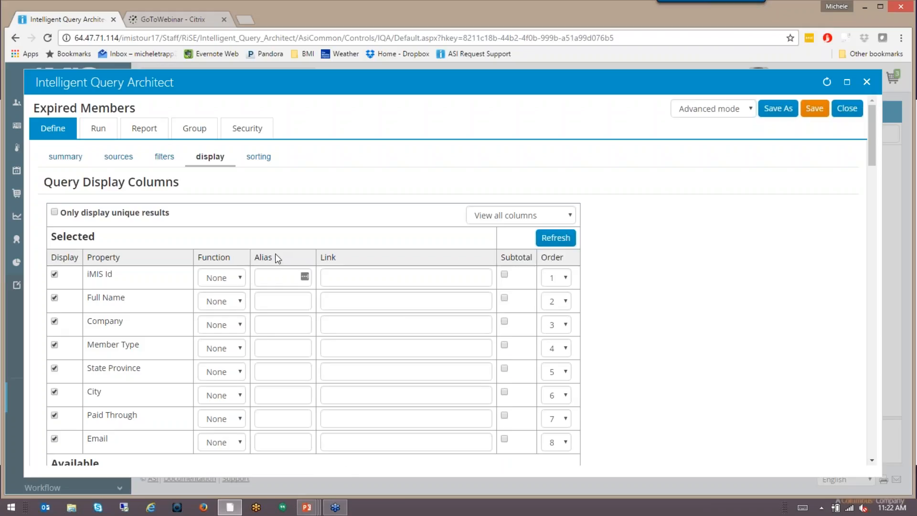
Set the alias of the State Province column to State and of the Paid Through column to Expiration Date.
left_click(280, 375)
type("State")
left_click(273, 415)
type("Expirat")
type("ion Date")
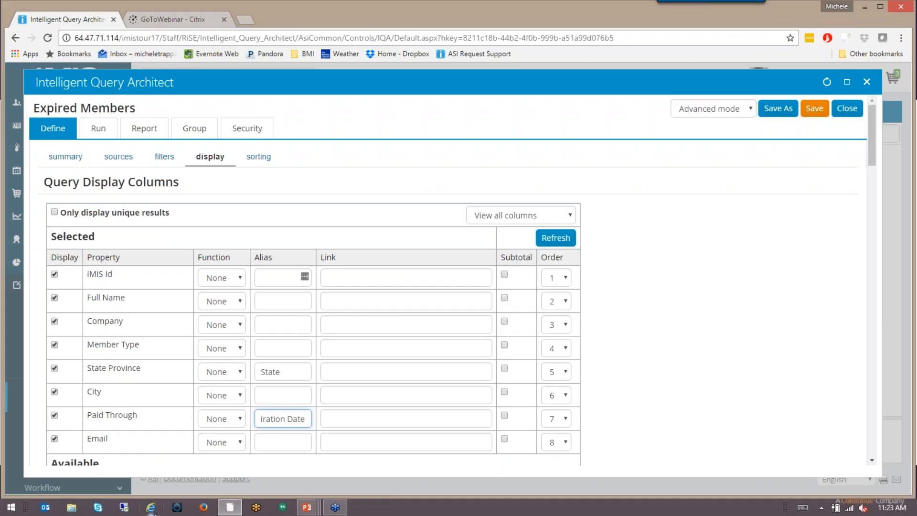
Switch to the PowerPoint slide show and review the Define slides about display and sorting.
mouse_move(306, 507)
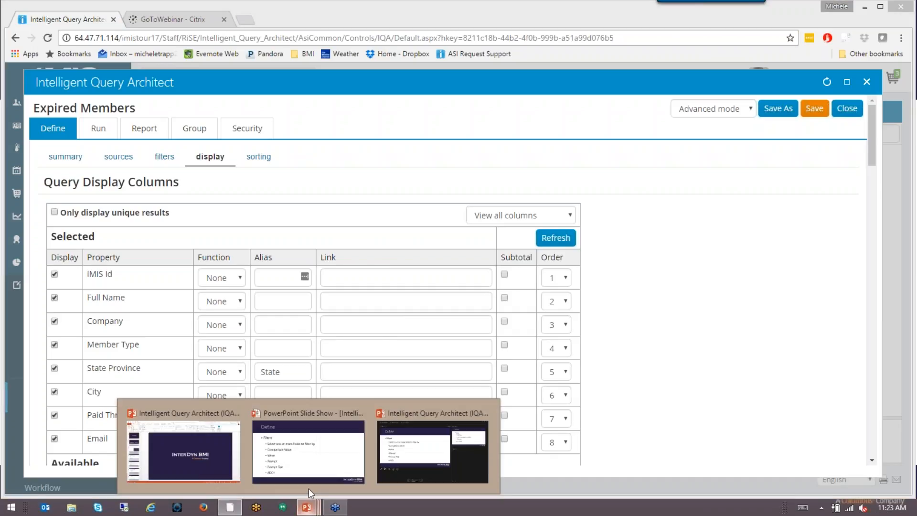
left_click(320, 468)
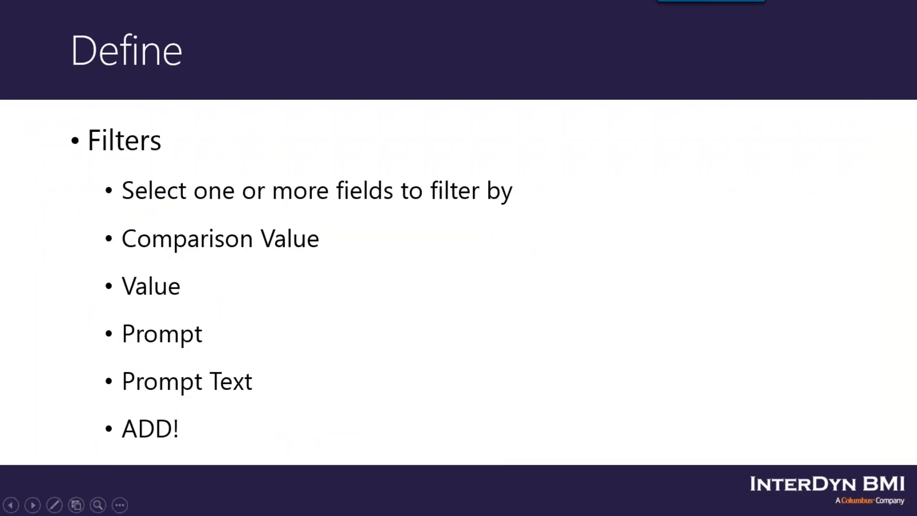
key("Right")
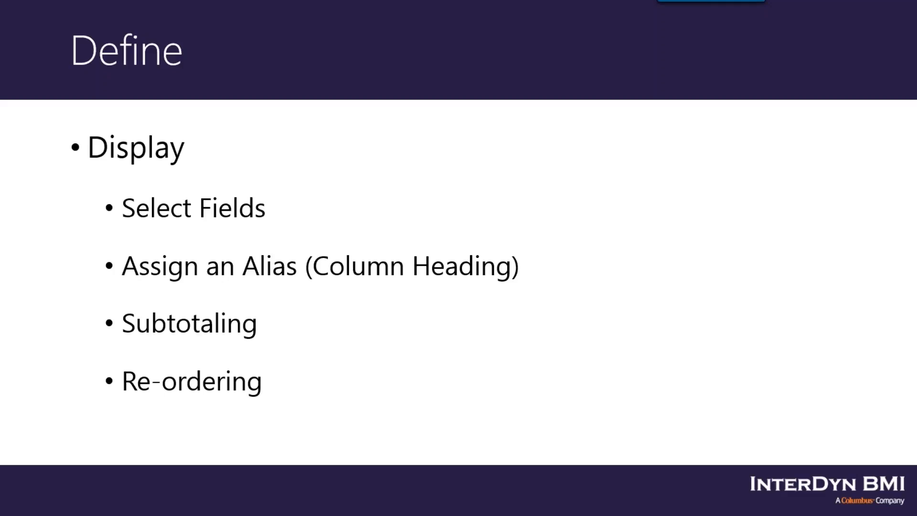
key("Right")
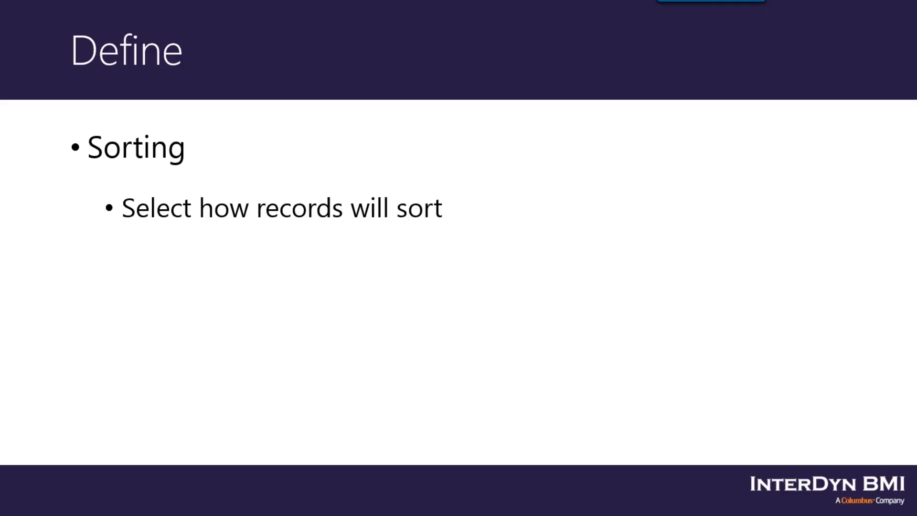
Return to the iMIS query in the browser and add an ascending sort on Name (Last, First) with priority 1.
key("alt+Tab")
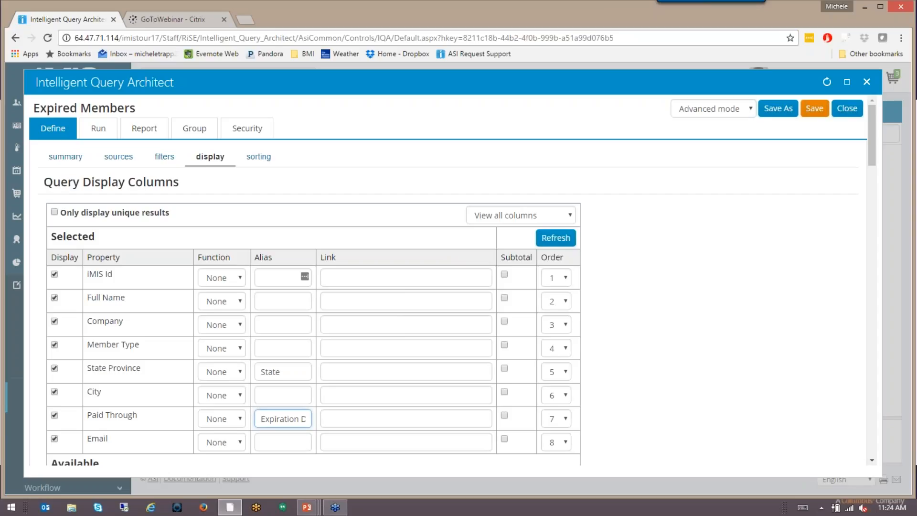
left_click(258, 156)
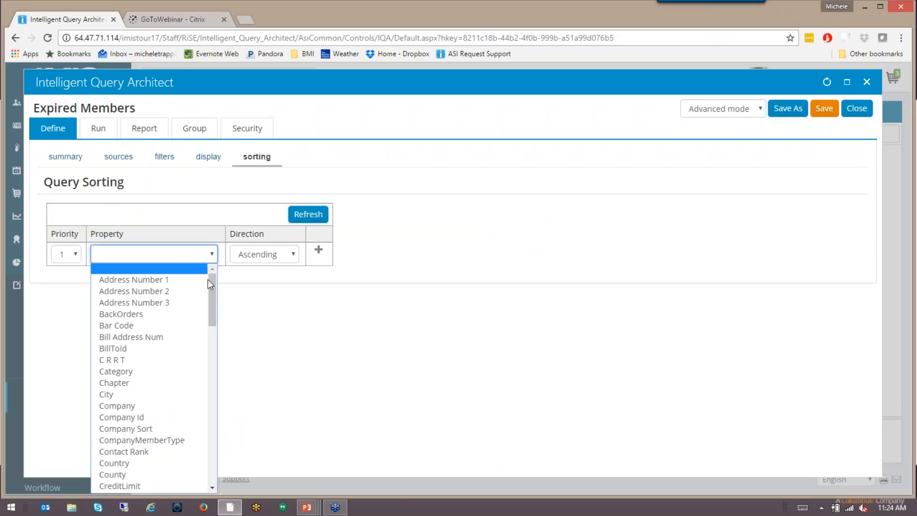
scroll(192, 367, "down", 5)
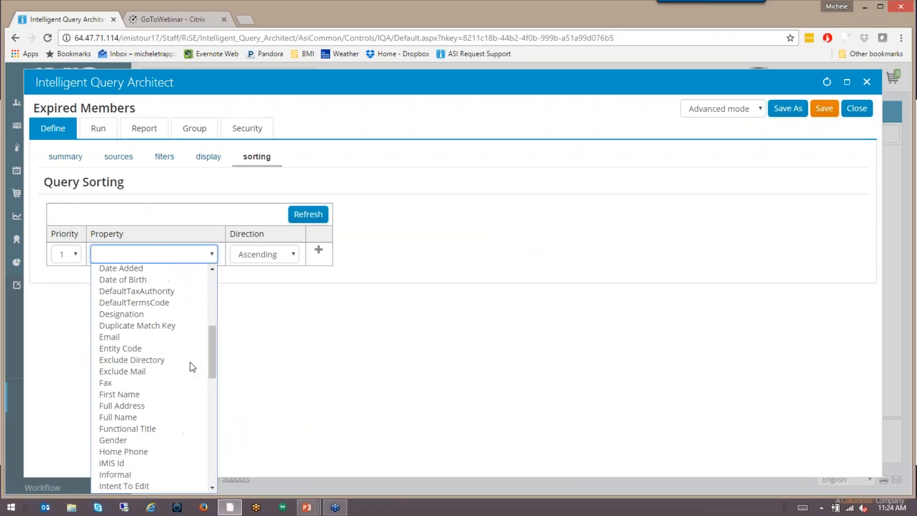
scroll(193, 367, "down", 3)
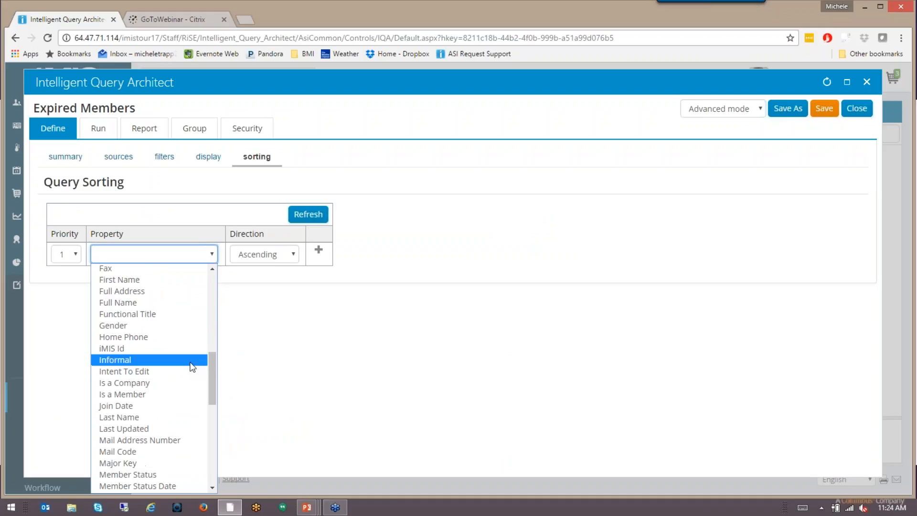
scroll(192, 367, "down", 3)
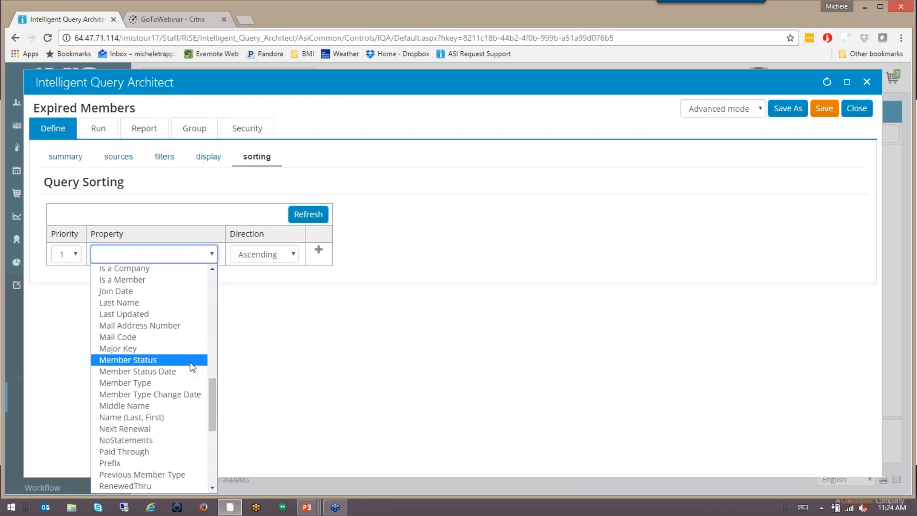
left_click(171, 417)
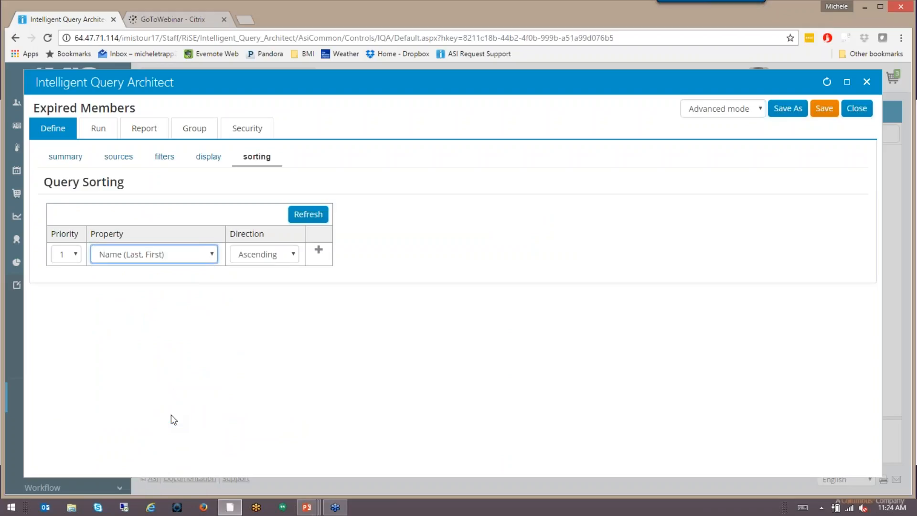
left_click(319, 251)
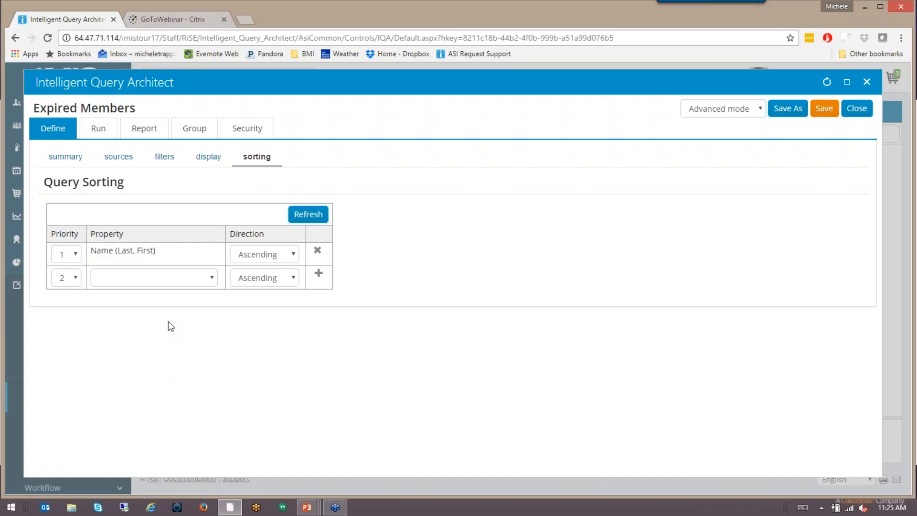
Save the query as Expired Members in the $/InterDyn folder.
left_click(824, 110)
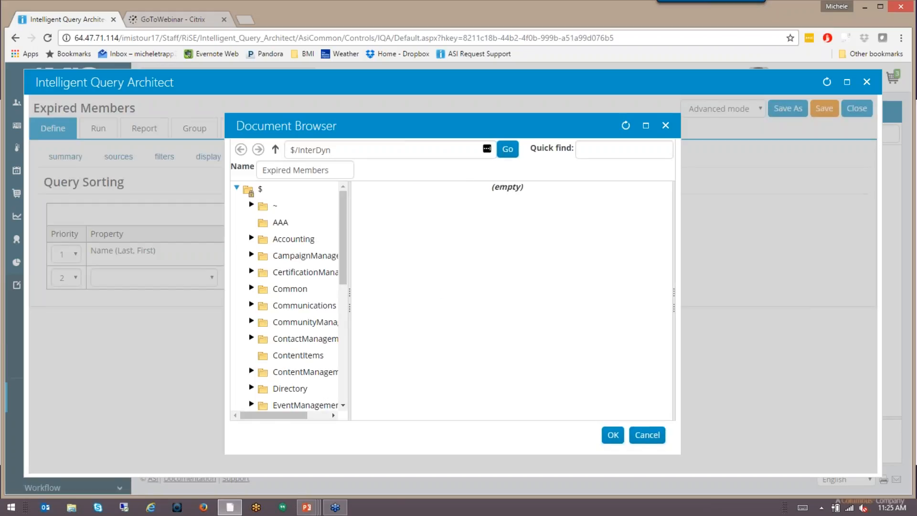
left_click_drag(346, 152, 284, 155)
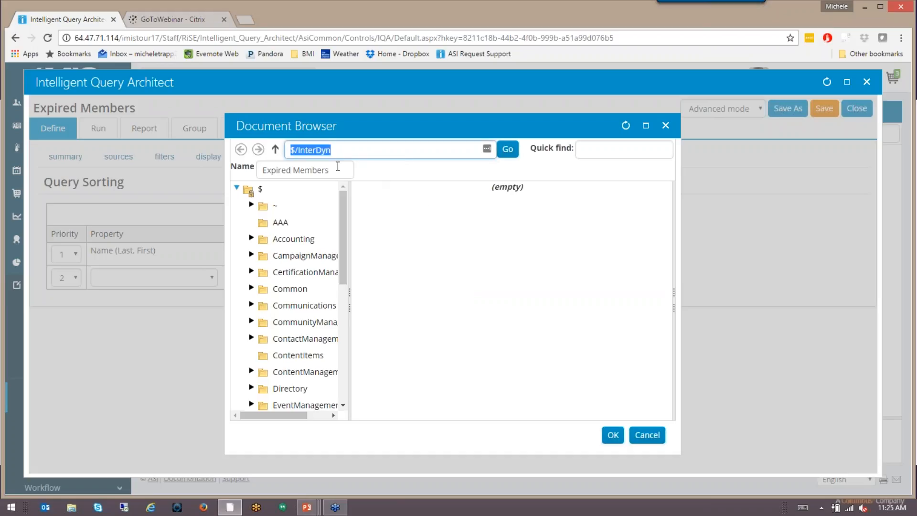
left_click(336, 170)
left_click_drag(336, 170, 261, 171)
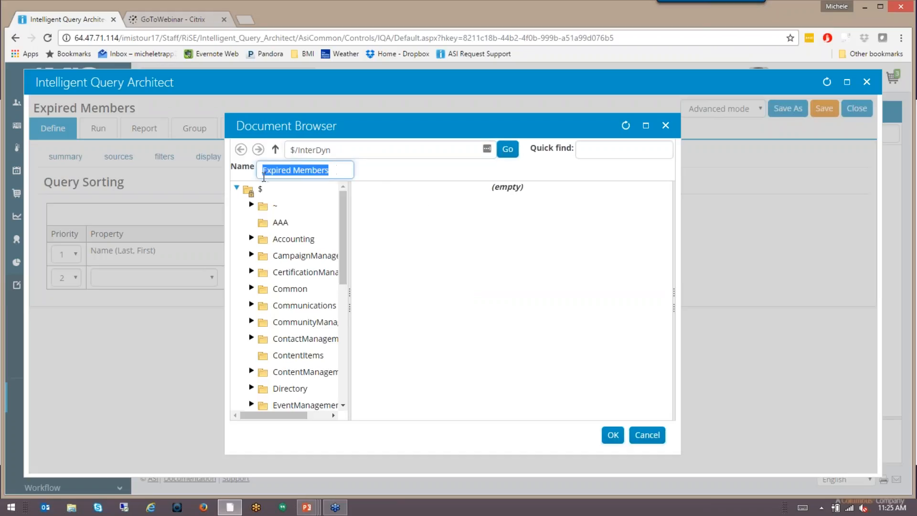
left_click(417, 296)
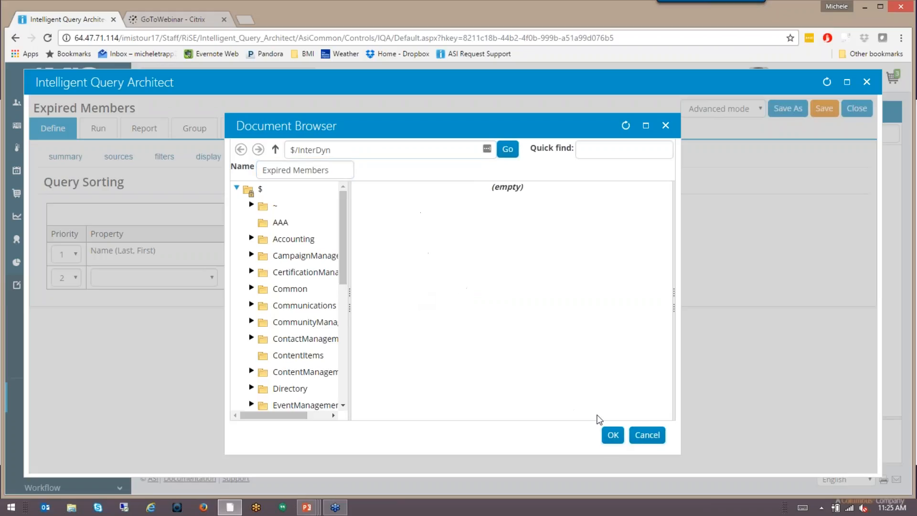
left_click(613, 436)
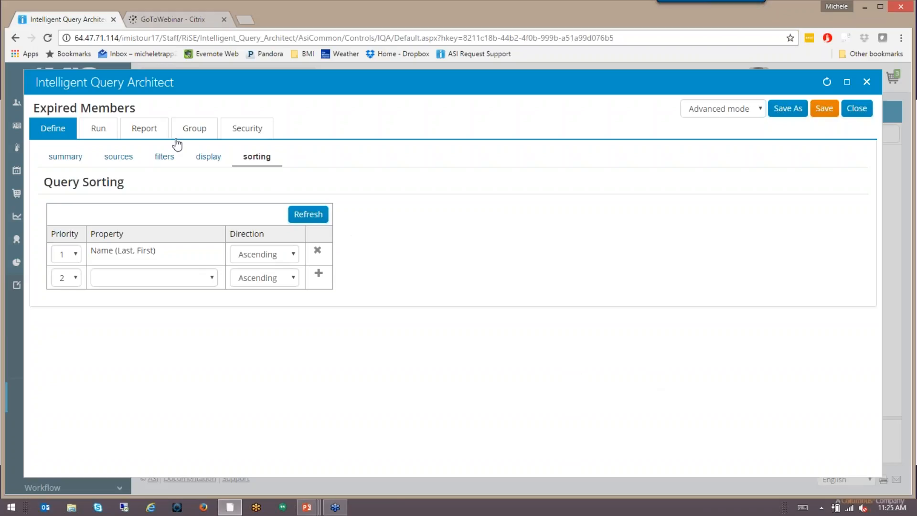
Run the query with 10/20/2016 as the paid thru date.
left_click(99, 129)
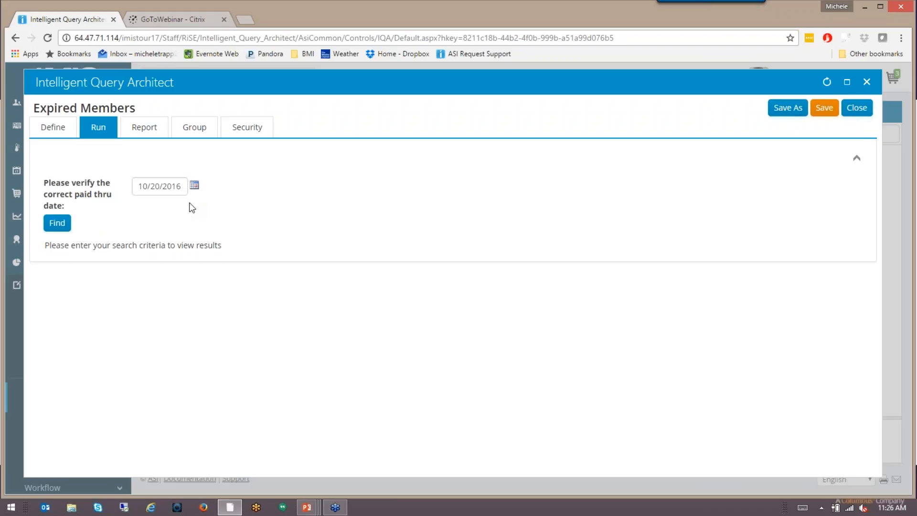
left_click(58, 223)
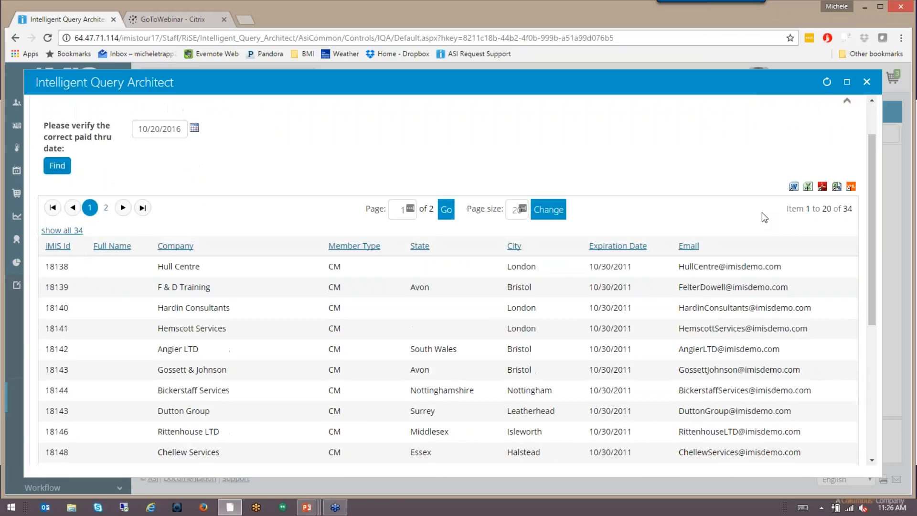
Look through the first page of the query results to examine how the expired member records are ordered.
scroll(762, 214, "down", 3)
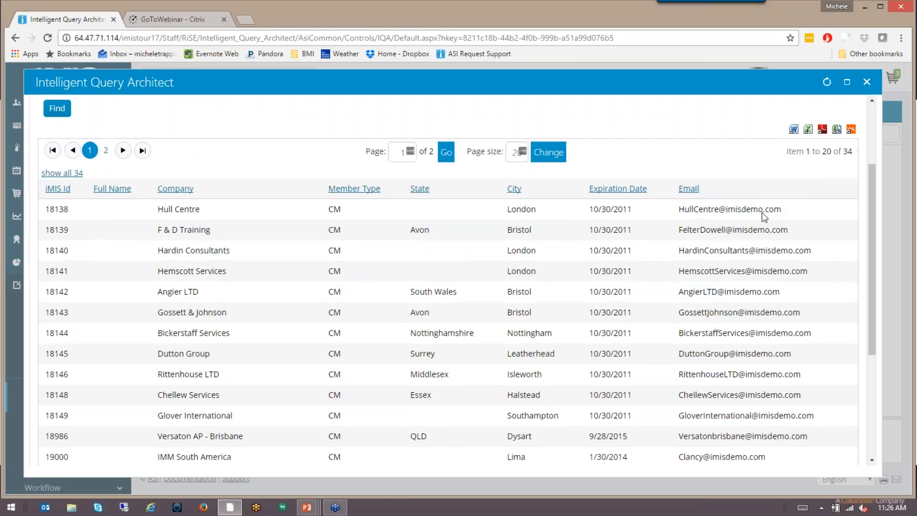
scroll(761, 212, "down", 3)
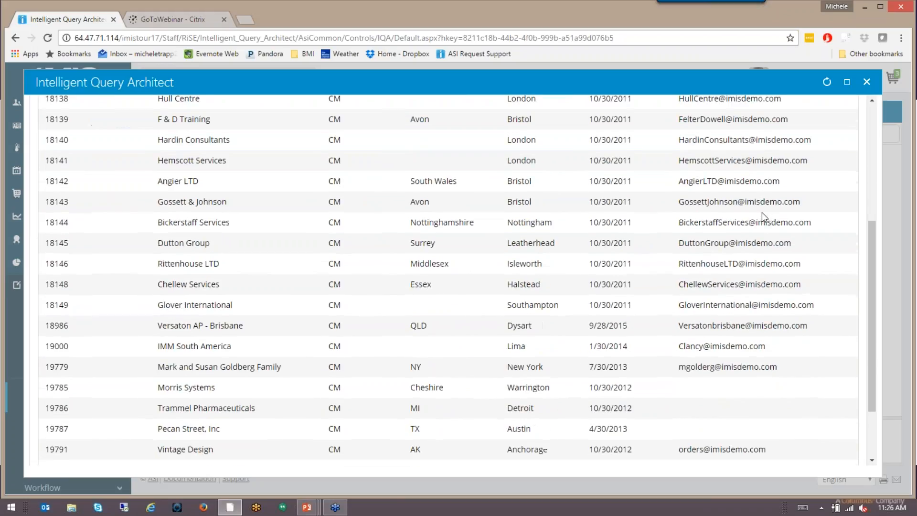
scroll(762, 212, "down", 2)
scroll(761, 212, "up", 3)
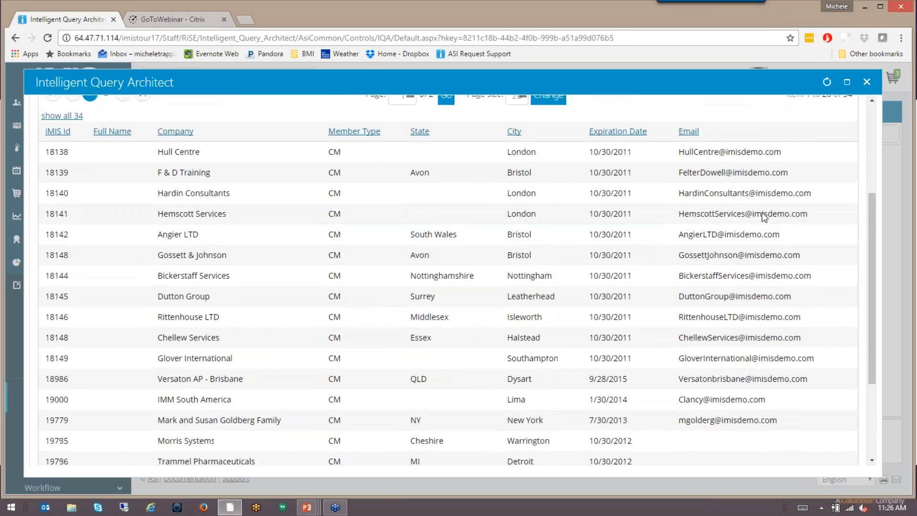
scroll(761, 215, "up", 1)
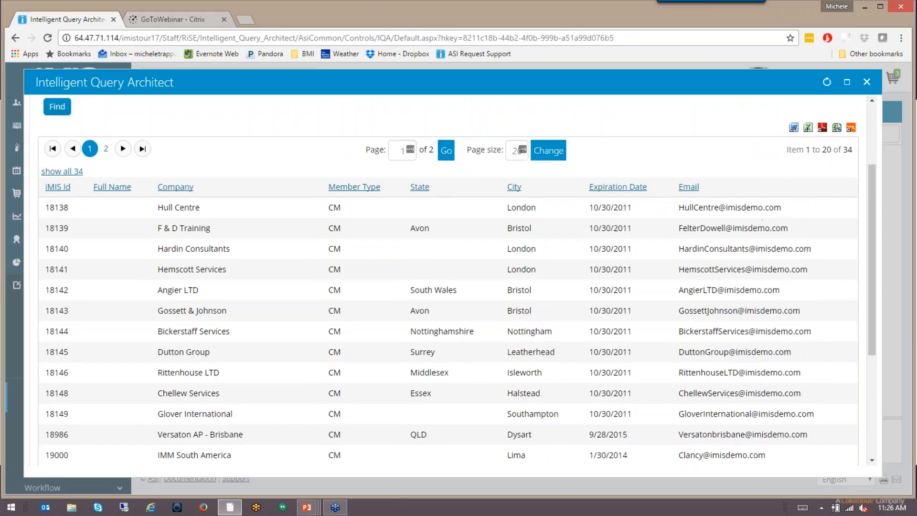
scroll(761, 212, "down", 2)
scroll(458, 279, "down", 1)
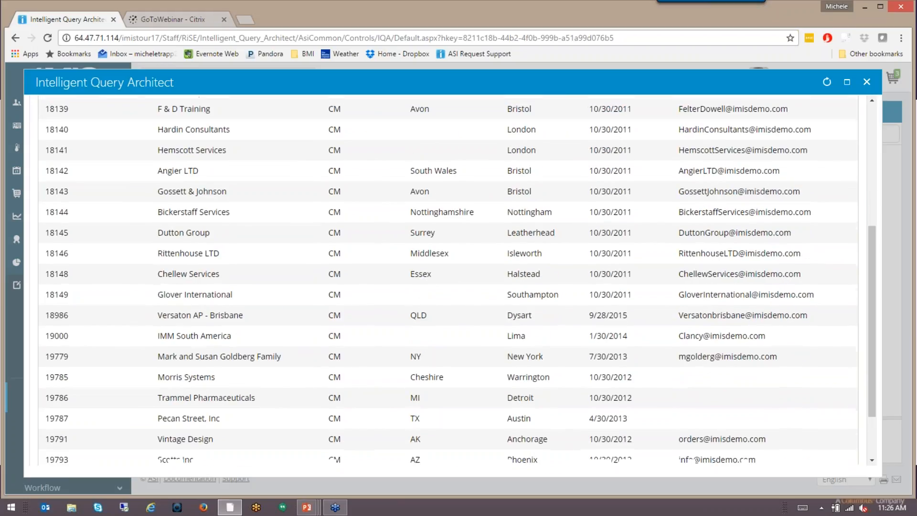
scroll(524, 387, "up", 2)
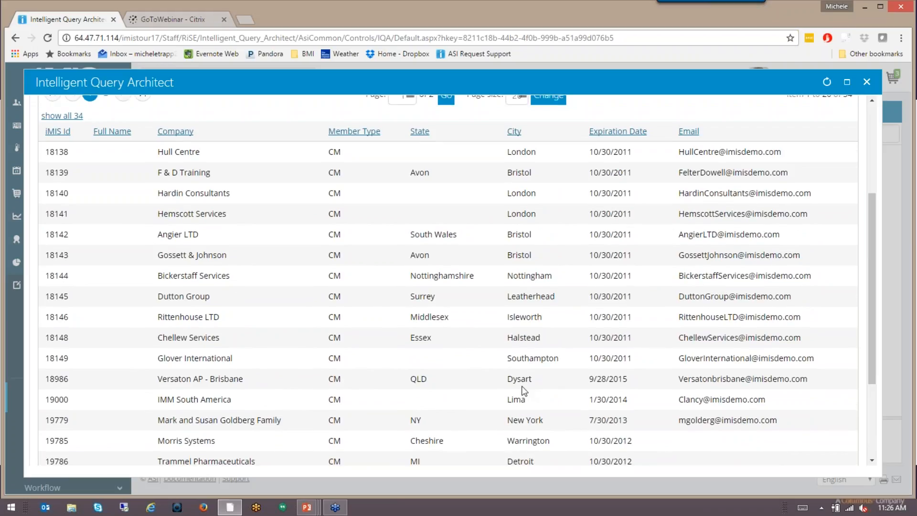
scroll(523, 390, "up", 1)
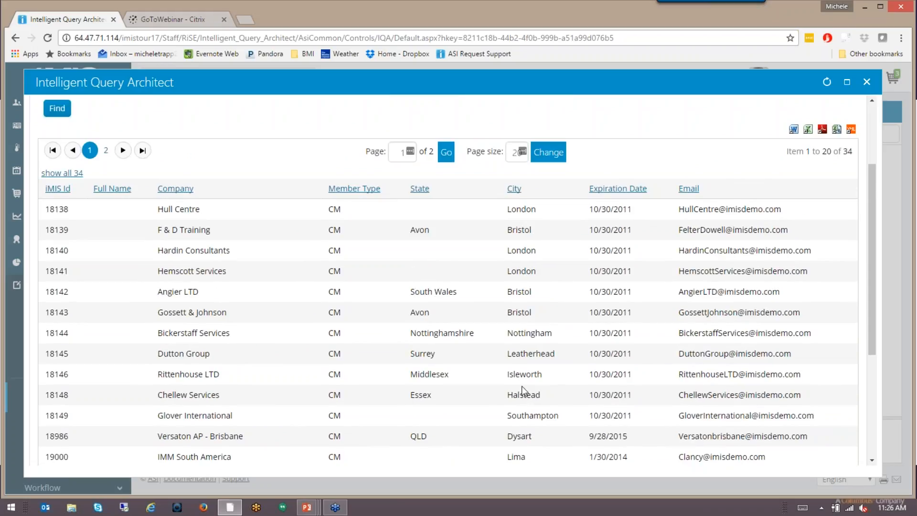
scroll(522, 387, "up", 2)
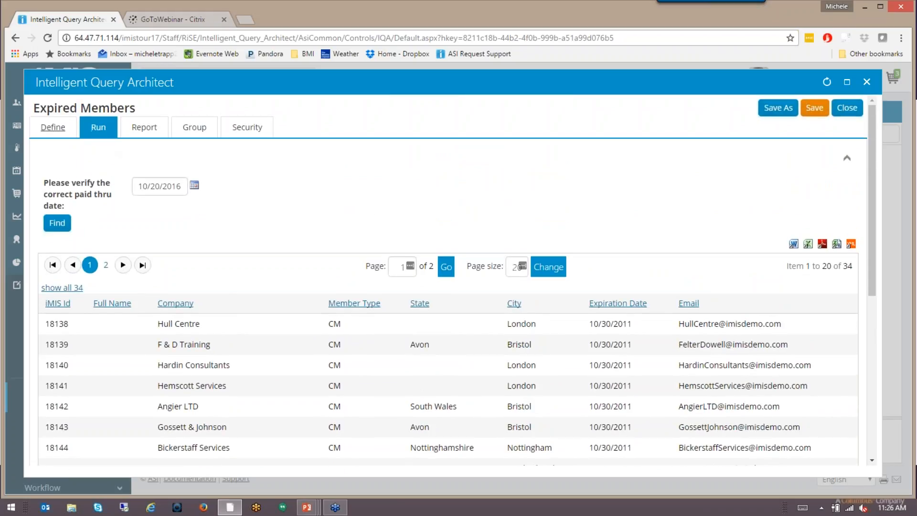
Replace the Name (Last, First) sort in the query definition with an ascending sort on Company at priority 1.
left_click(61, 135)
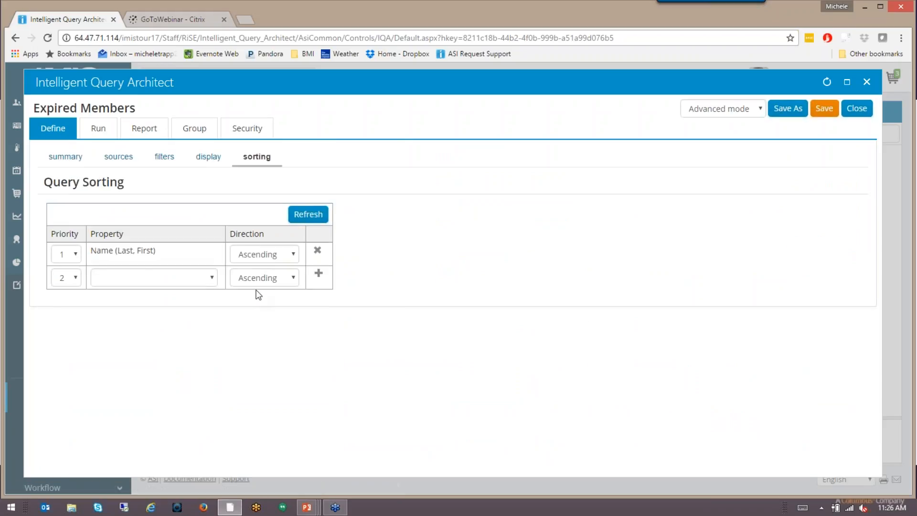
left_click(317, 251)
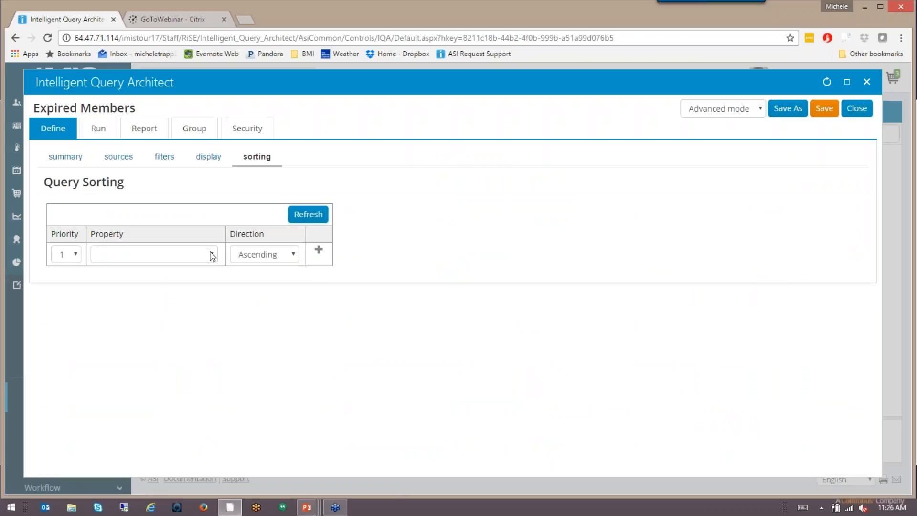
left_click(212, 256)
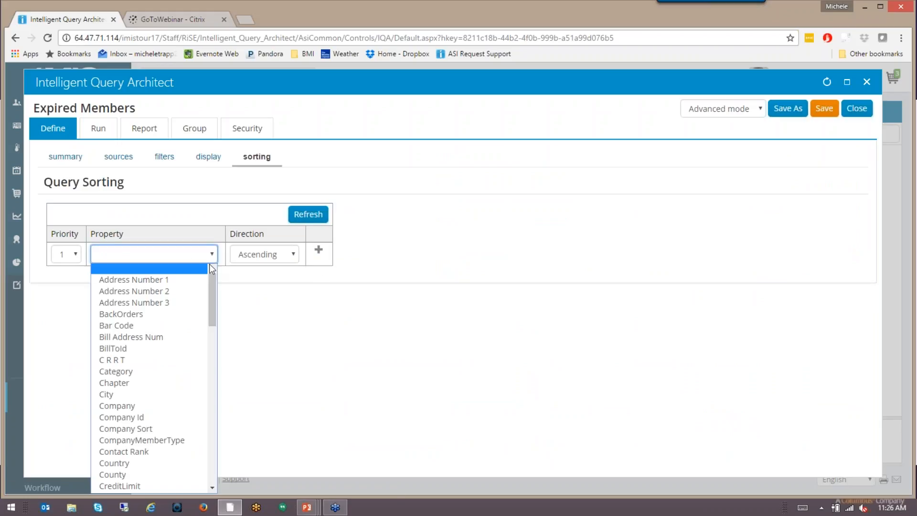
left_click(163, 406)
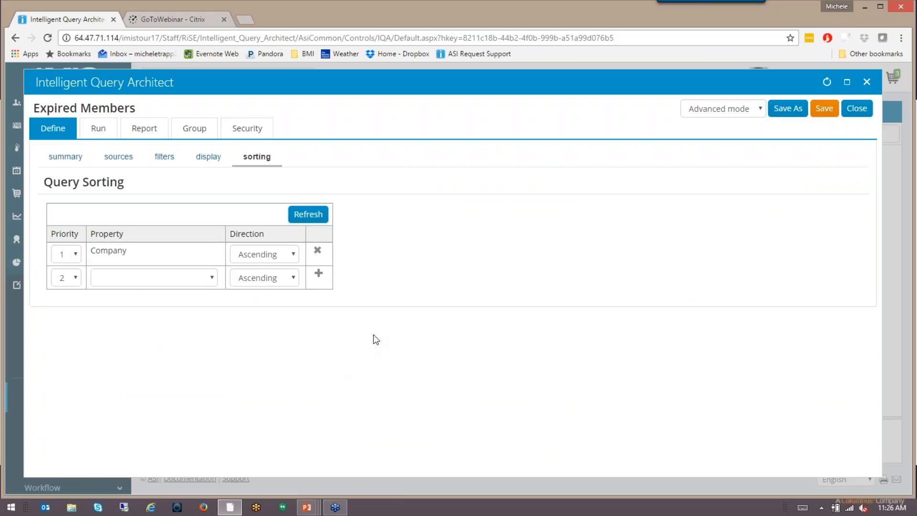
Run the query again with 10/20/2016 as the paid thru date and examine the order of the companies.
left_click(98, 128)
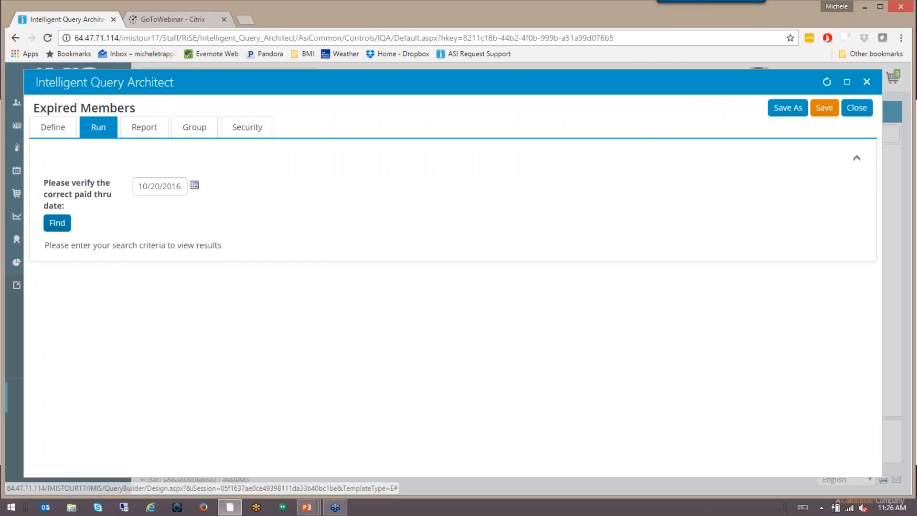
left_click(57, 223)
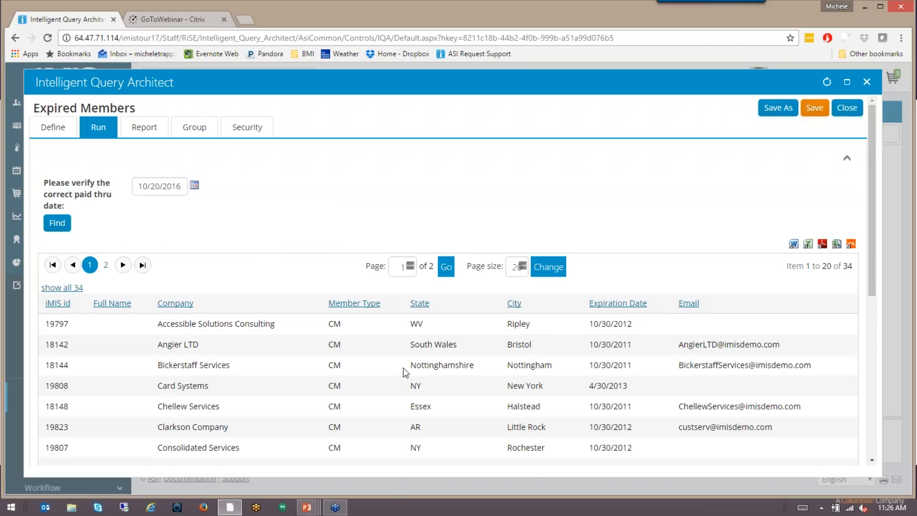
scroll(407, 366, "down", 1)
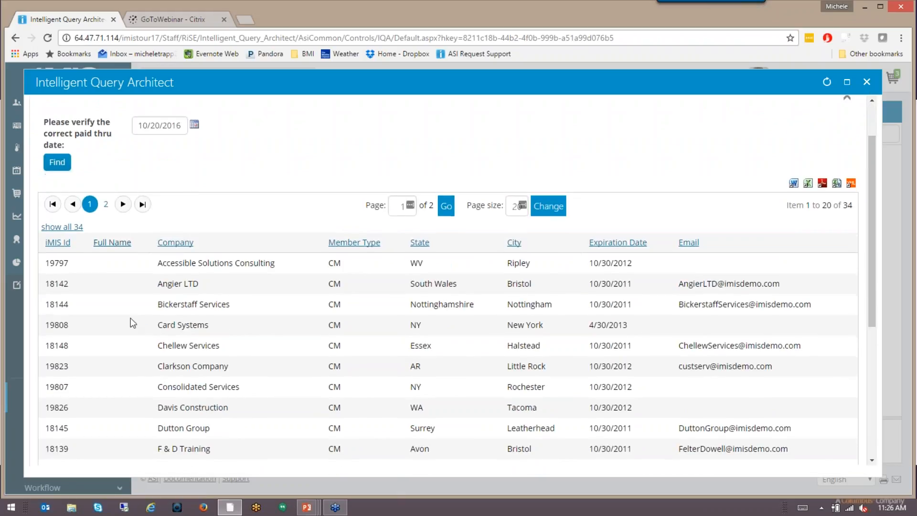
scroll(130, 317, "down", 2)
scroll(228, 280, "down", 2)
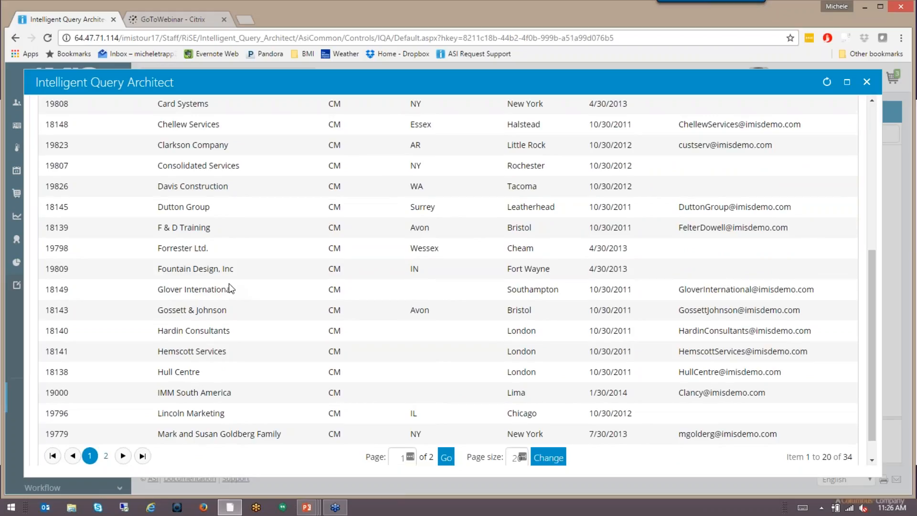
scroll(229, 286, "up", 5)
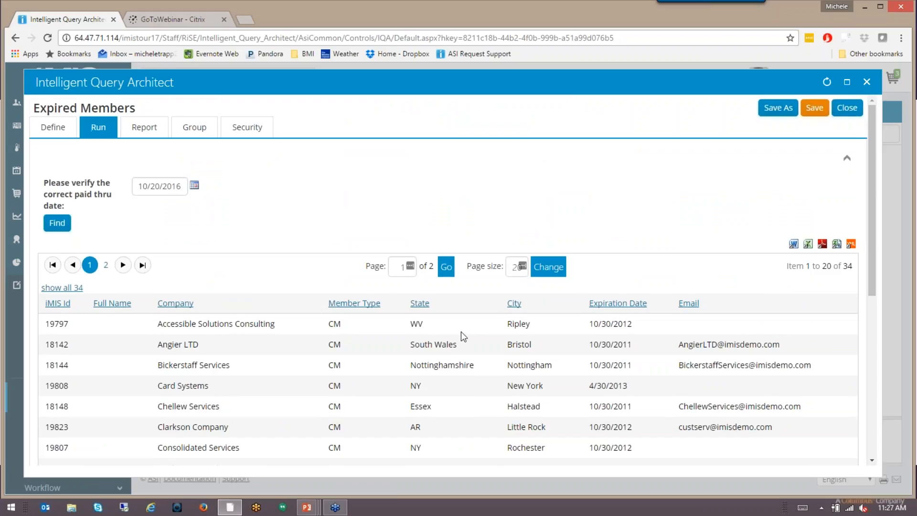
scroll(461, 332, "down", 4)
scroll(460, 332, "down", 3)
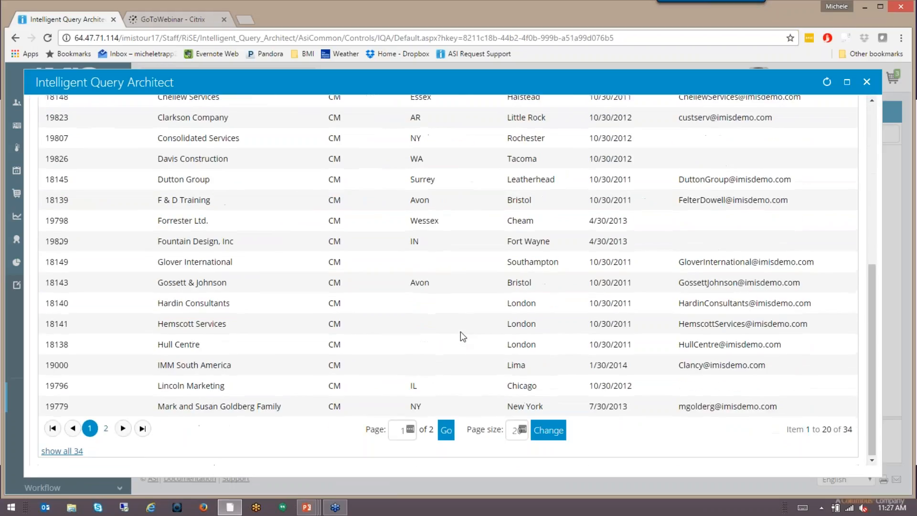
scroll(460, 331, "up", 7)
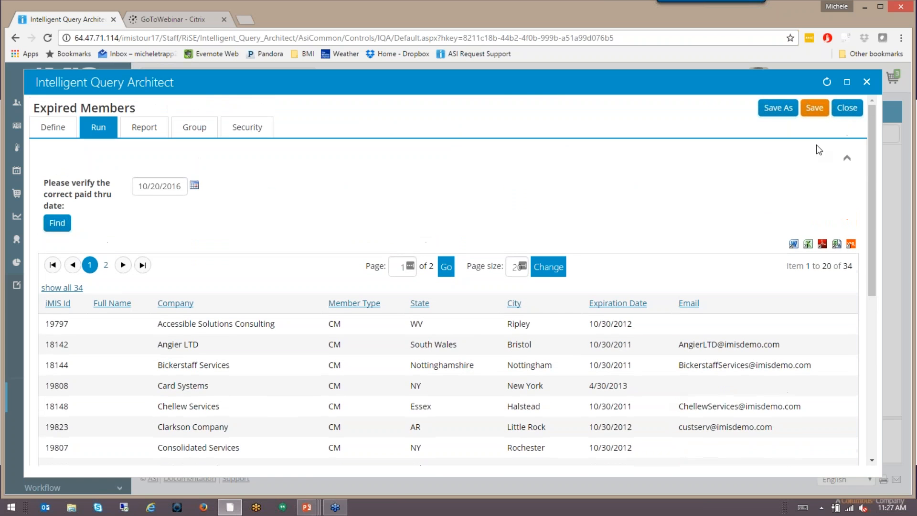
Save the changes to the Expired Members query and look over the refreshed results.
left_click(815, 108)
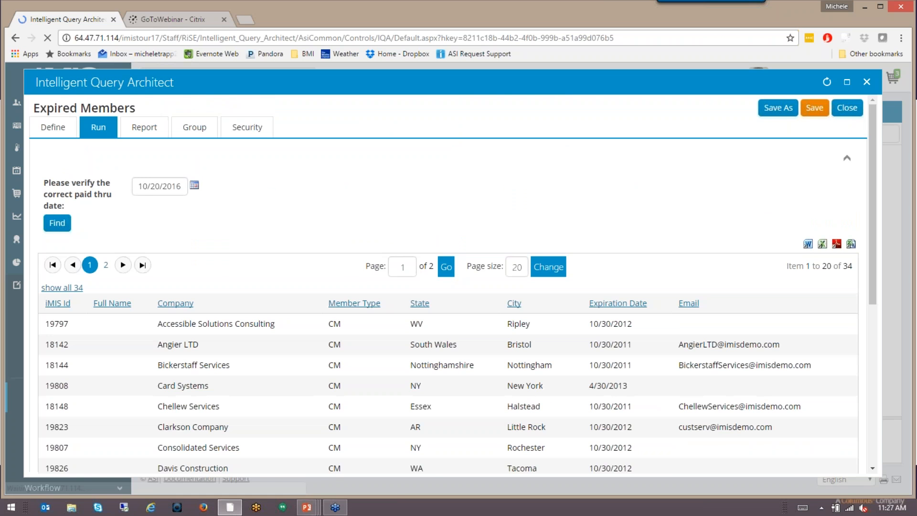
scroll(448, 277, "down", 1)
scroll(449, 280, "down", 3)
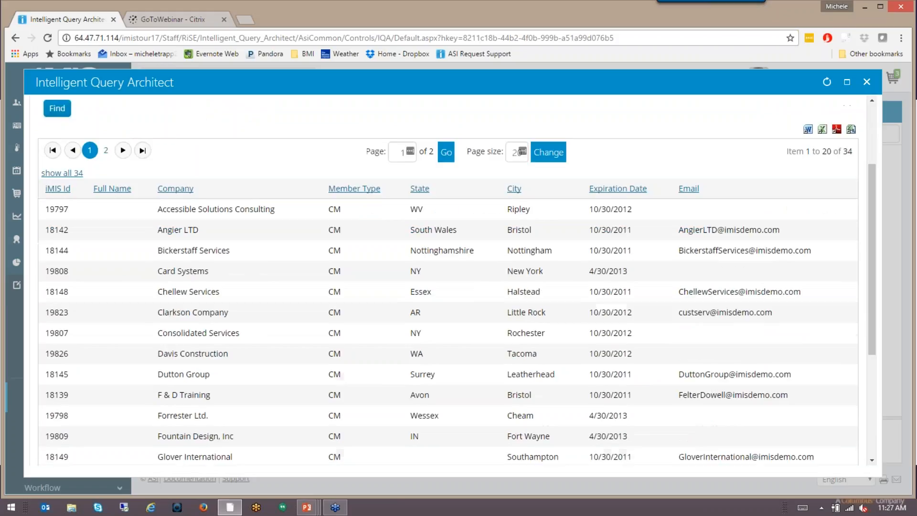
scroll(448, 279, "down", 3)
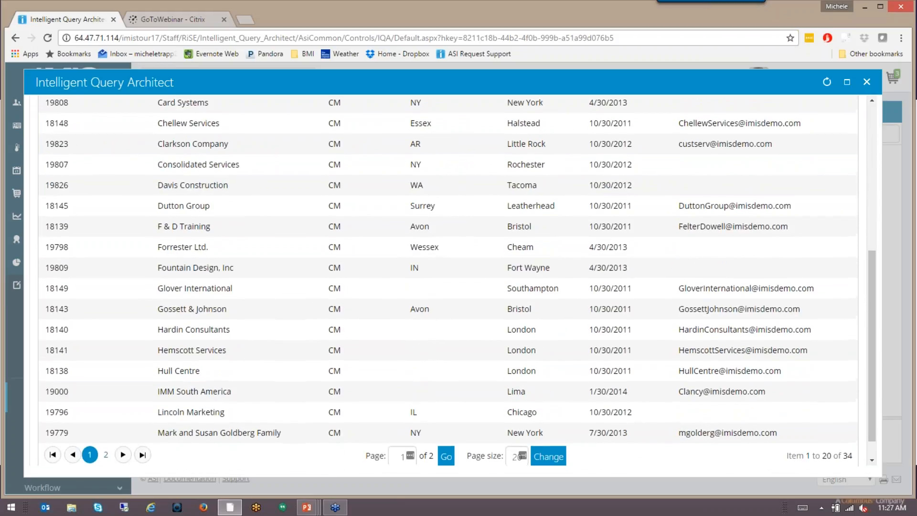
scroll(448, 280, "up", 3)
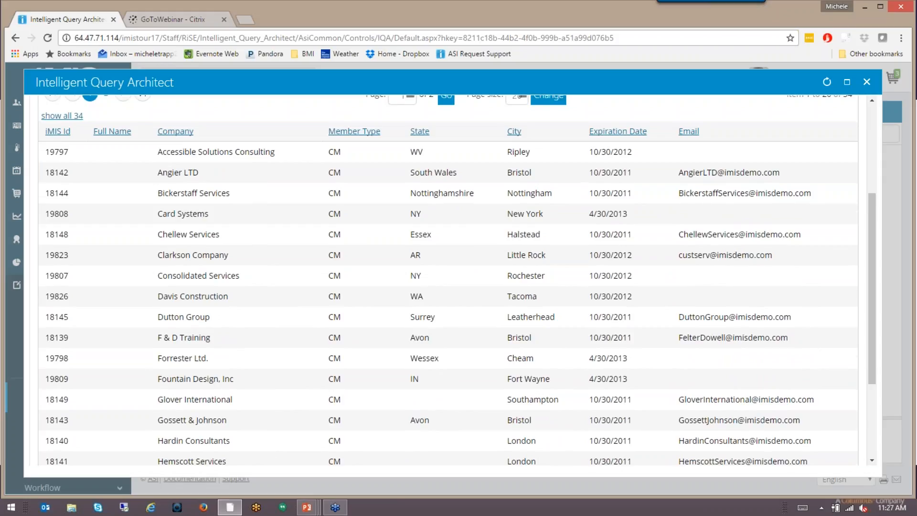
scroll(448, 280, "up", 3)
Switch to the PowerPoint slide show and go through the Run slide to the Exporting Results slide.
mouse_move(229, 510)
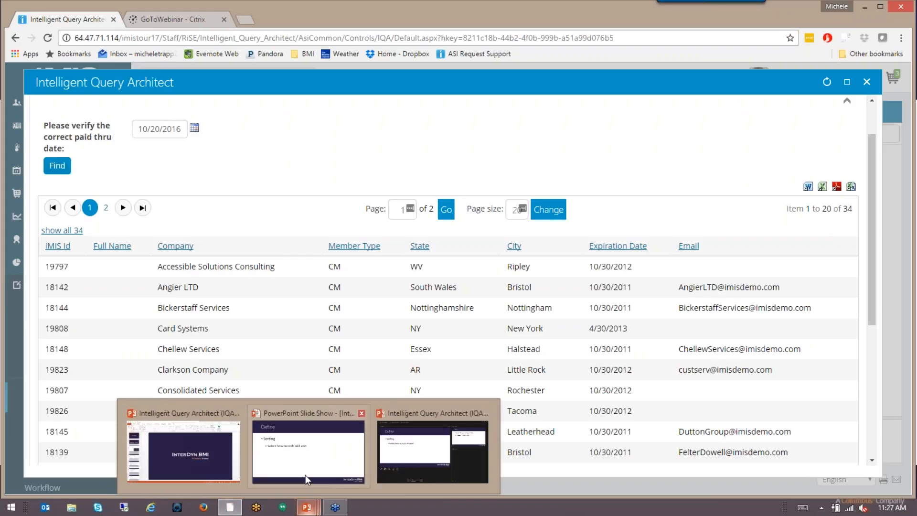
left_click(307, 458)
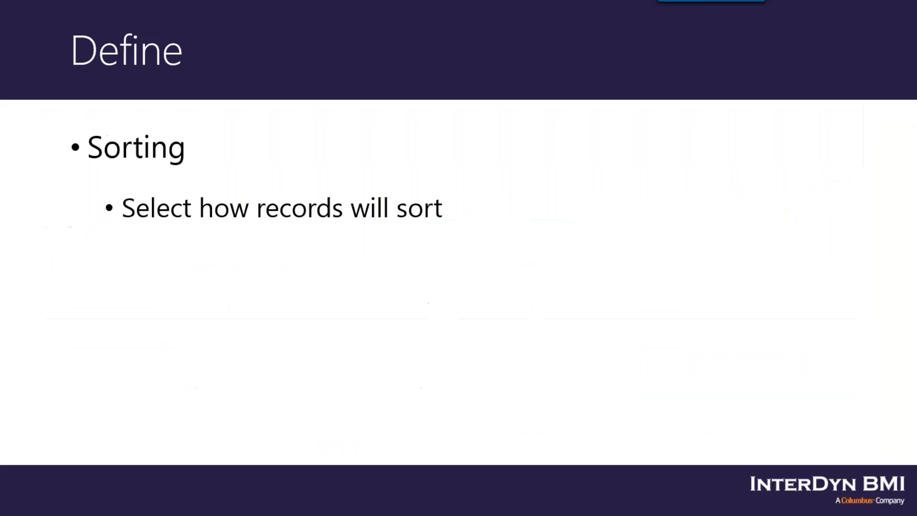
left_click(304, 405)
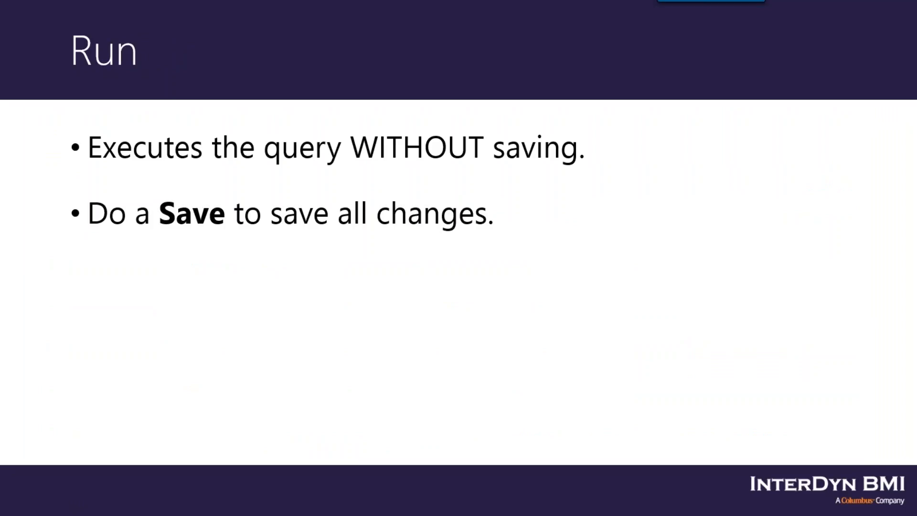
key("Right")
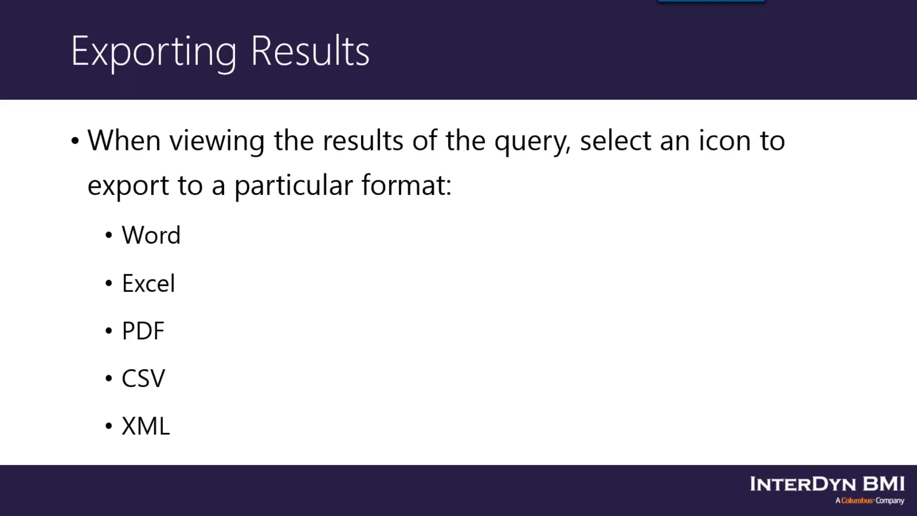
Review the query results and export formats in the browser, and return to the slide show to move past the Exporting Results slide.
key("alt+Tab")
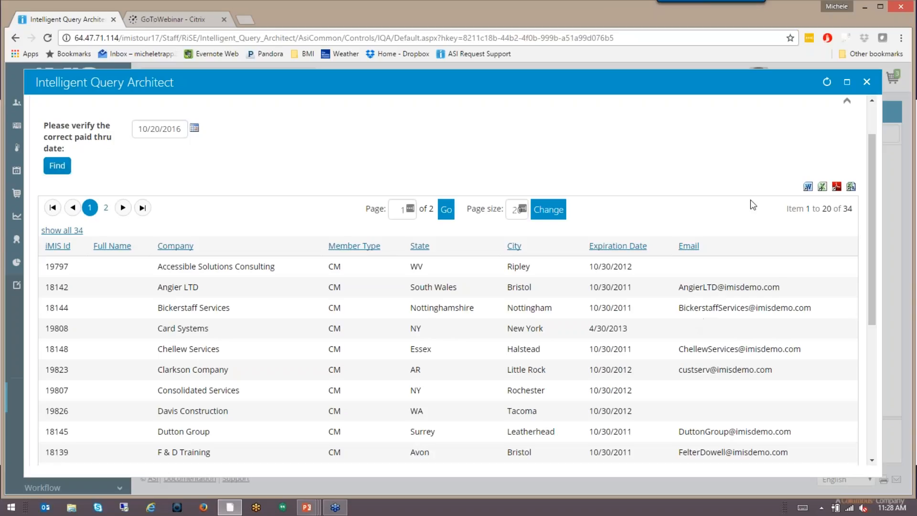
scroll(738, 218, "down", 1)
scroll(733, 207, "down", 2)
scroll(764, 196, "up", 3)
left_click(230, 507)
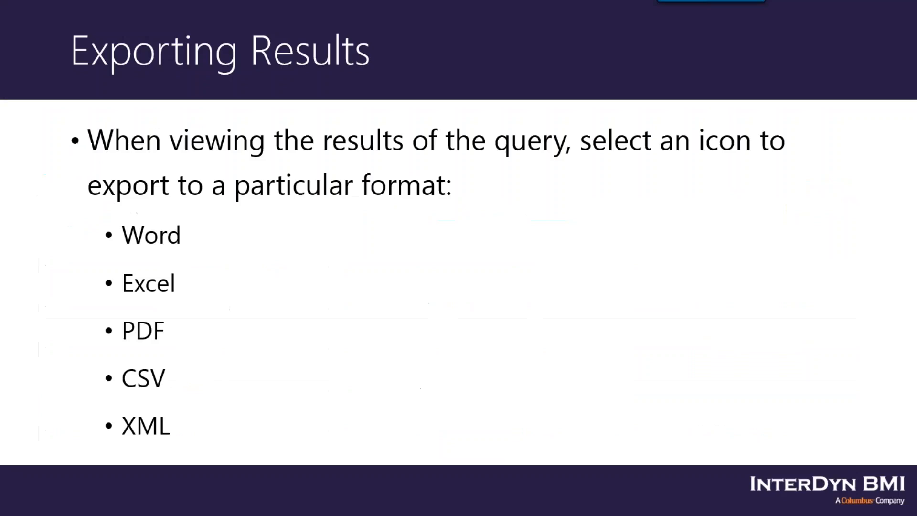
key("Right")
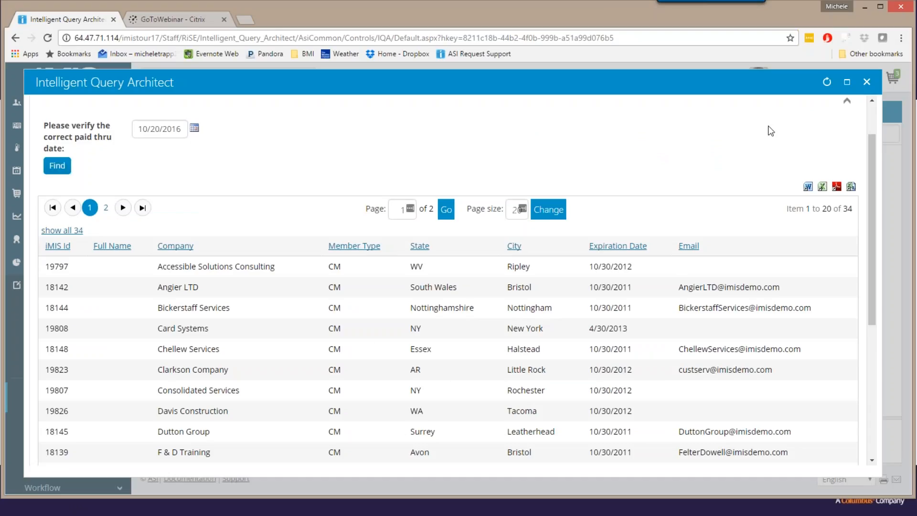
Back in the iMIS browser window, close the Expired Members query and start a new query named Committee Members in $/InterDyn.
left_click(867, 82)
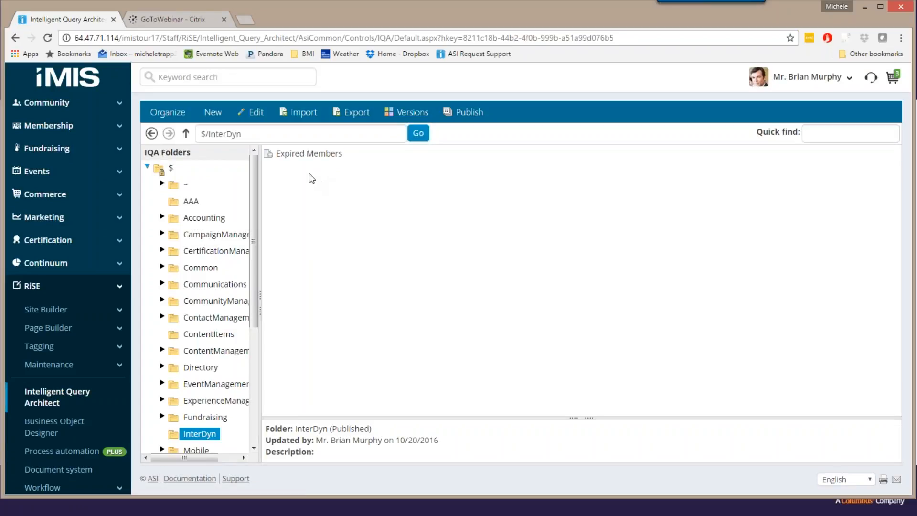
left_click(213, 113)
left_click(221, 156)
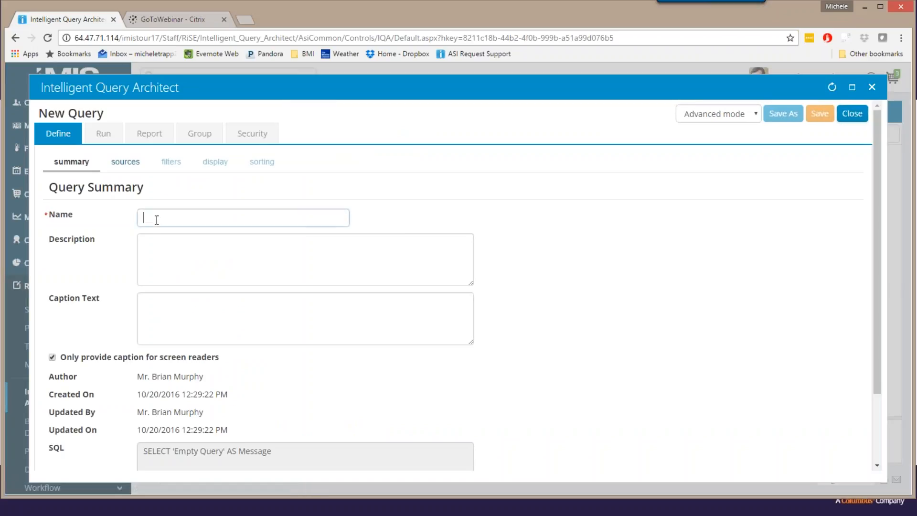
left_click(157, 220)
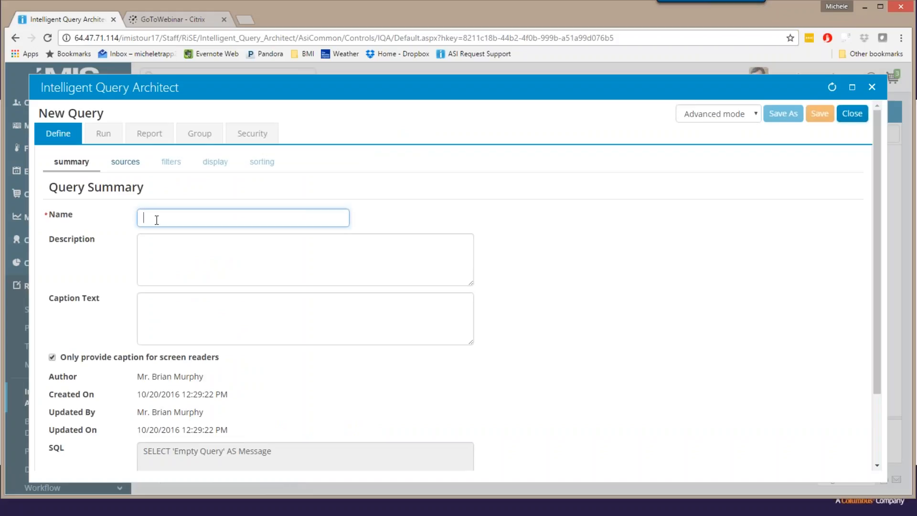
type("Commi")
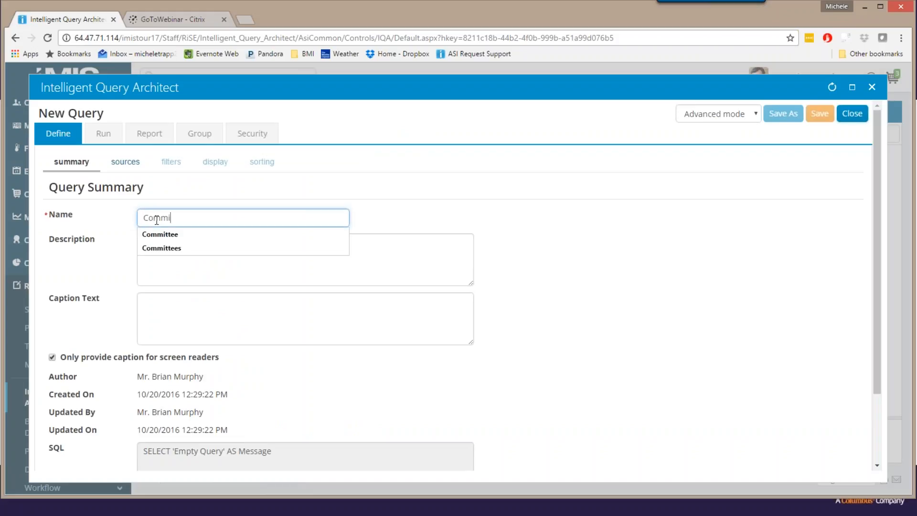
type("ttee Members")
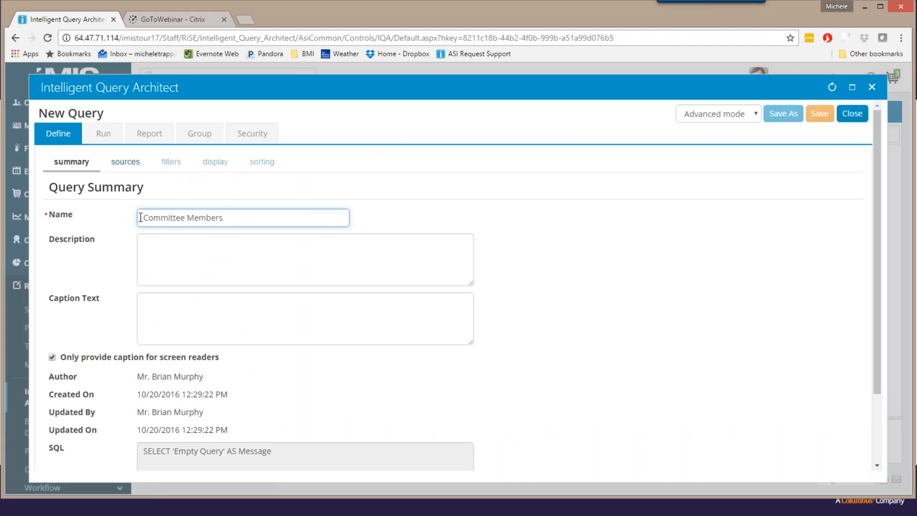
Rename the new query as Current Committee Members and go to its sources.
left_click(144, 218)
type("Current")
left_click(125, 163)
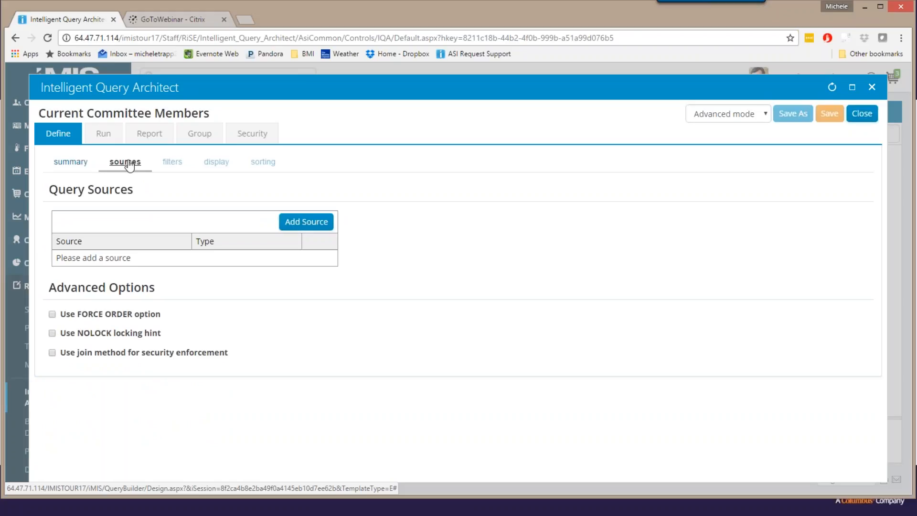
Search the business objects for "commit" and add CsCommitteeMember as the query source.
left_click(307, 224)
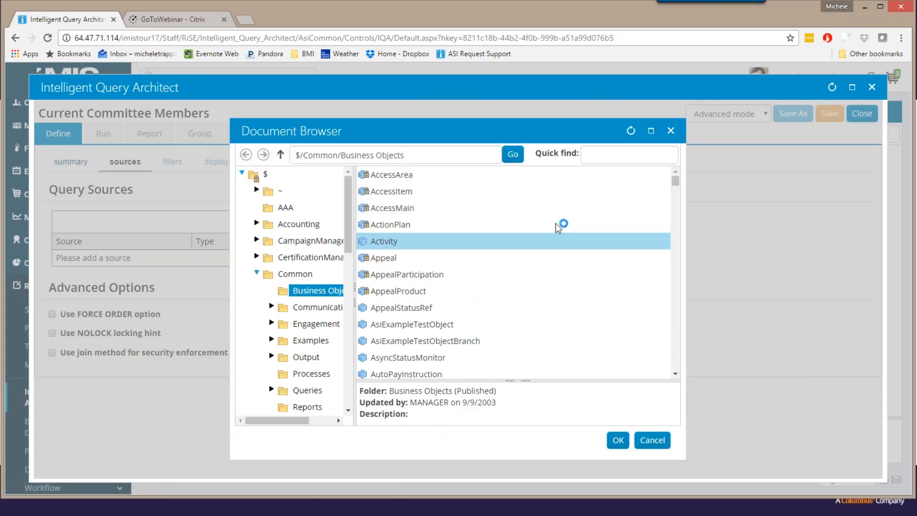
left_click_drag(676, 187, 674, 211)
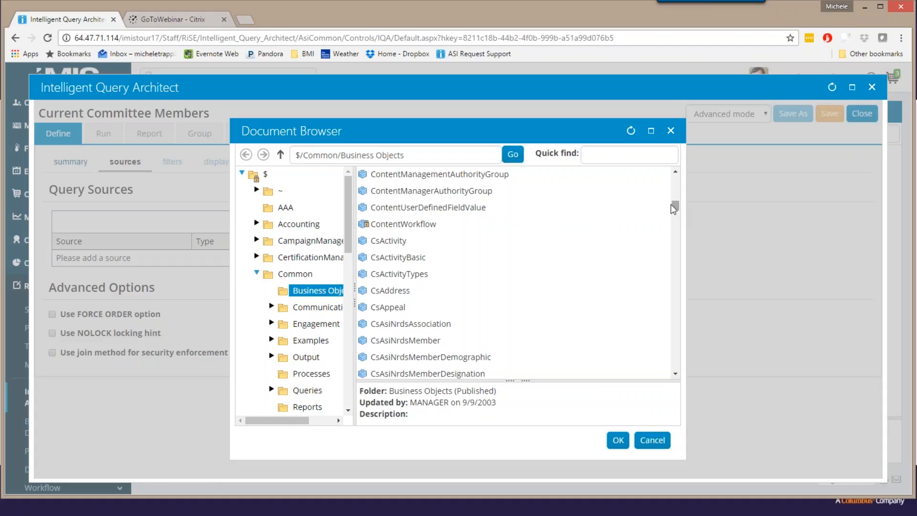
left_click(600, 156)
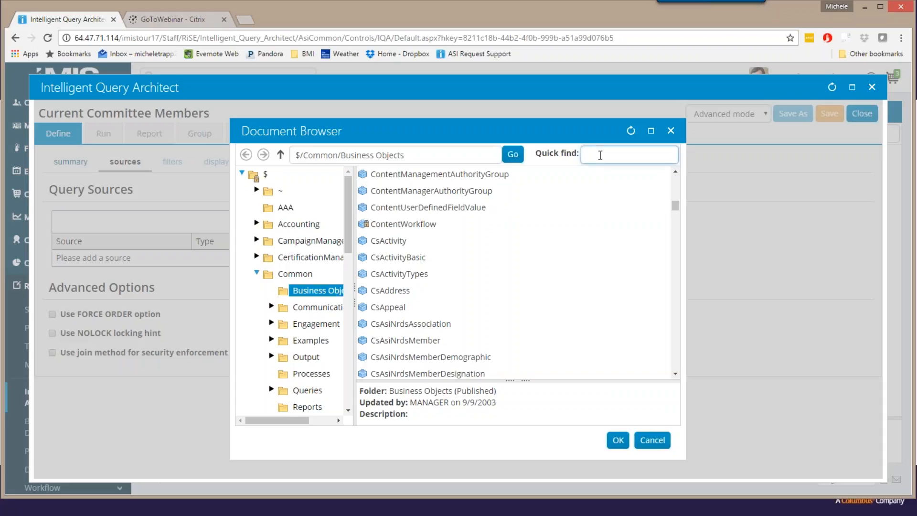
type("co")
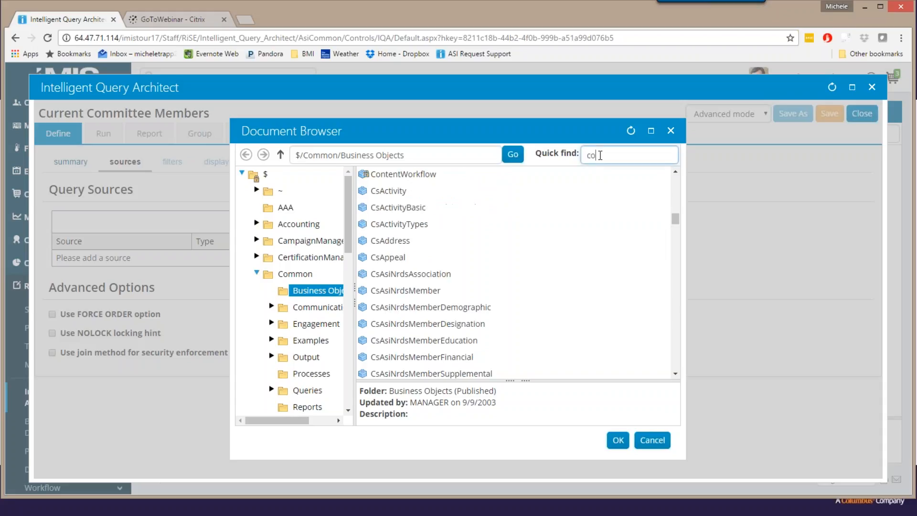
type("mmit")
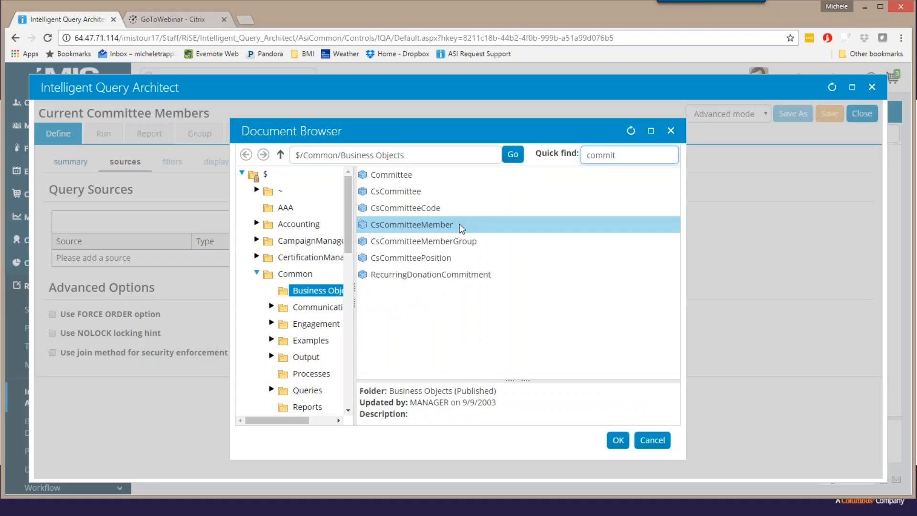
double_click(412, 224)
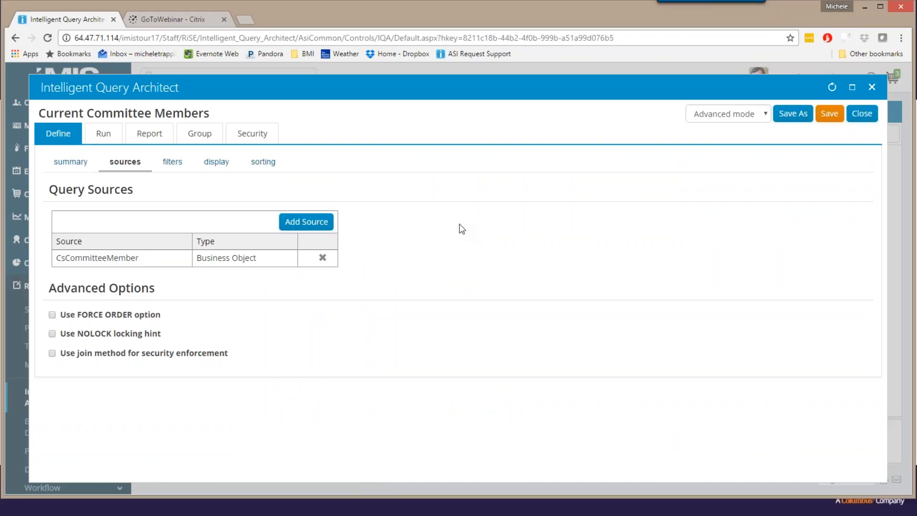
Add a Committee Name filter with the Equal comparison, multiple values allowed, and an Optional prompt.
left_click(181, 162)
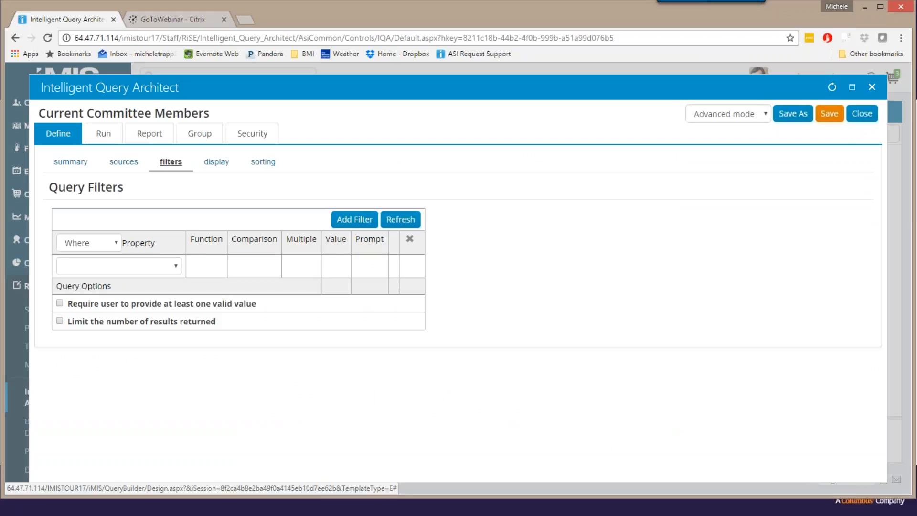
left_click(177, 266)
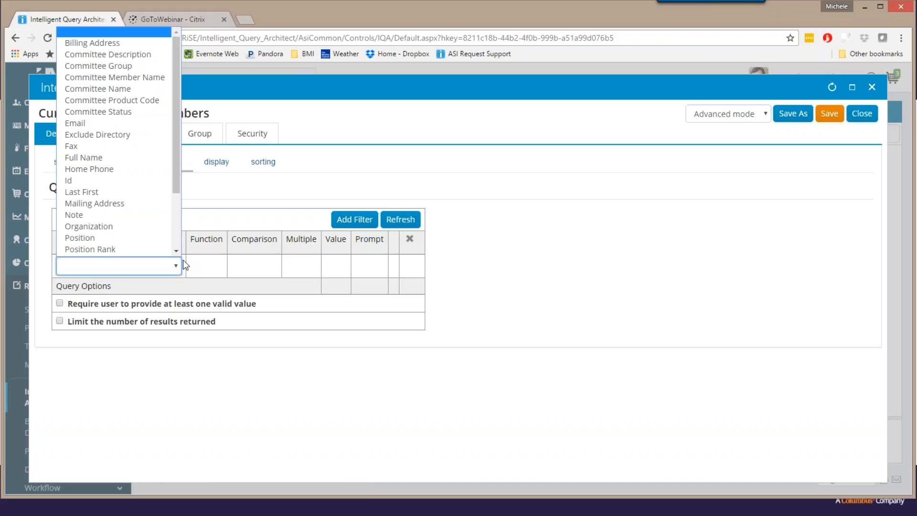
left_click(124, 90)
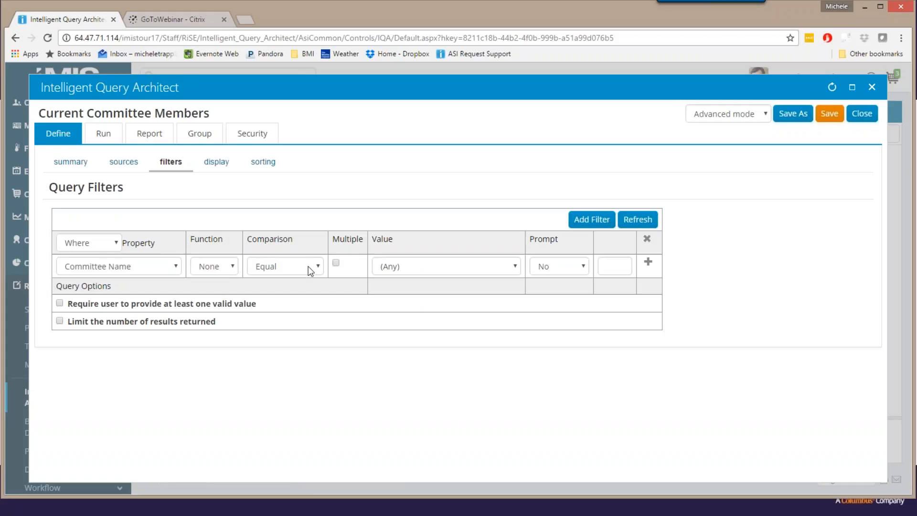
left_click(516, 271)
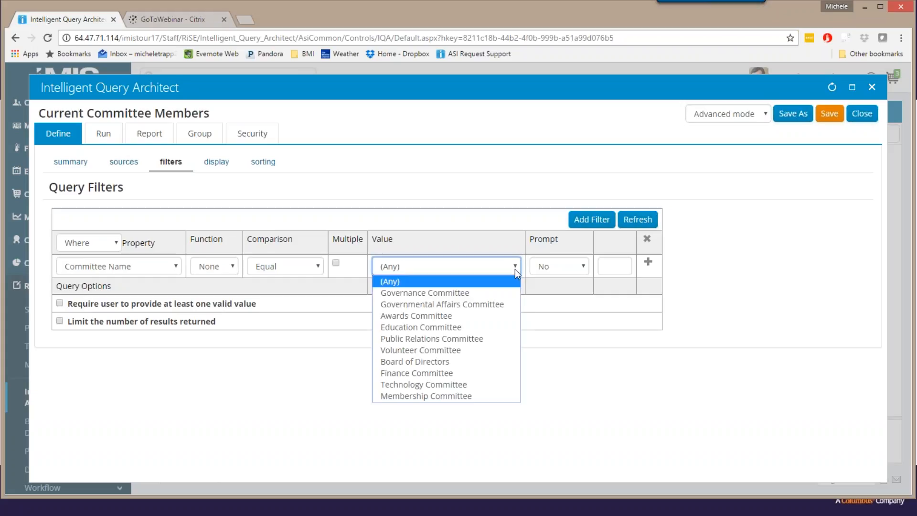
left_click(515, 268)
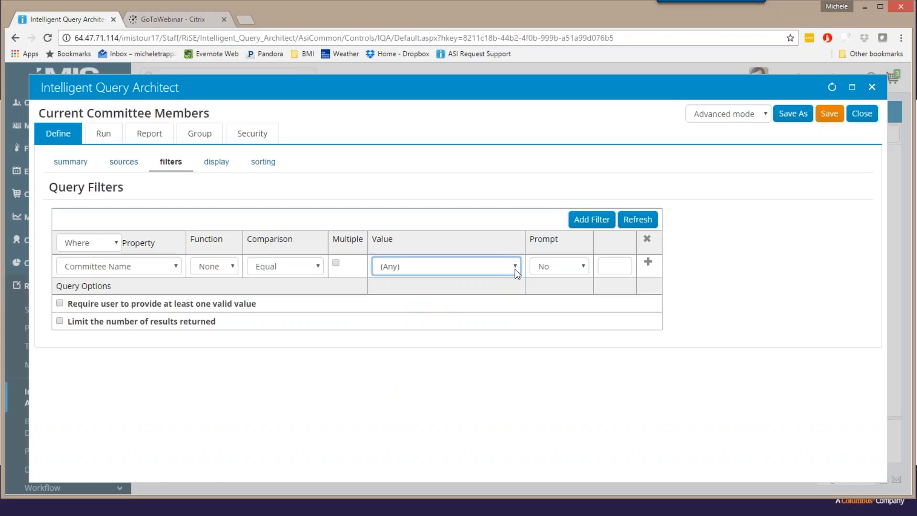
left_click(336, 264)
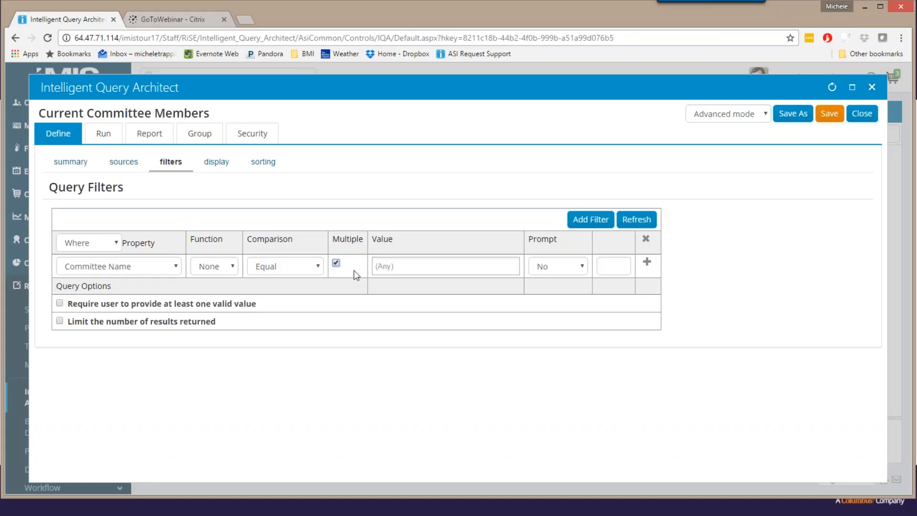
left_click(582, 268)
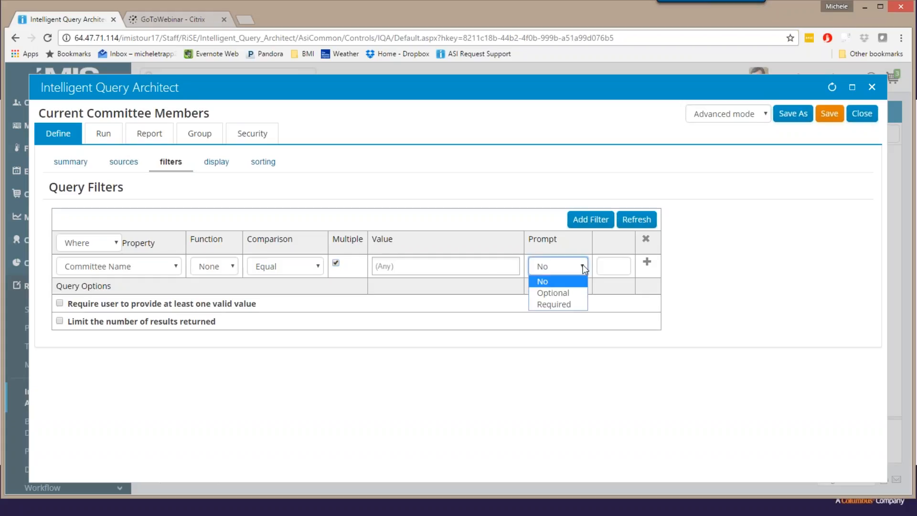
left_click(569, 293)
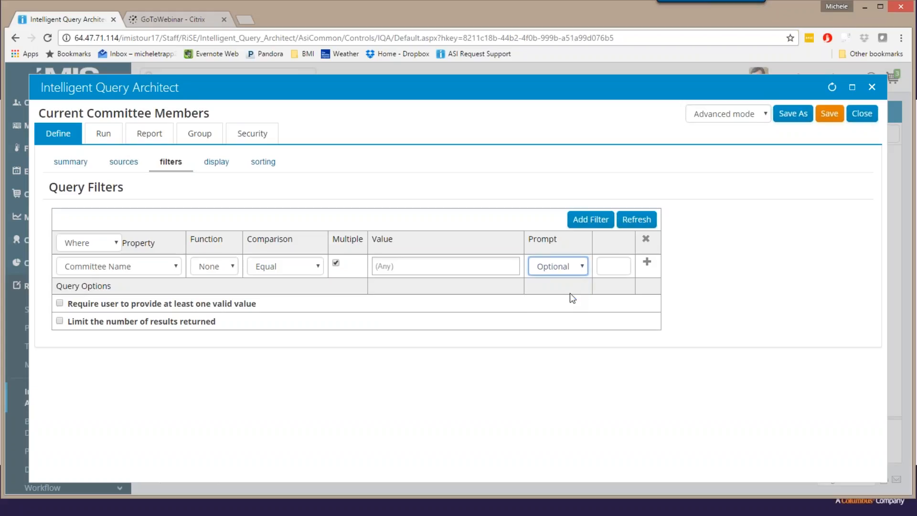
left_click(647, 262)
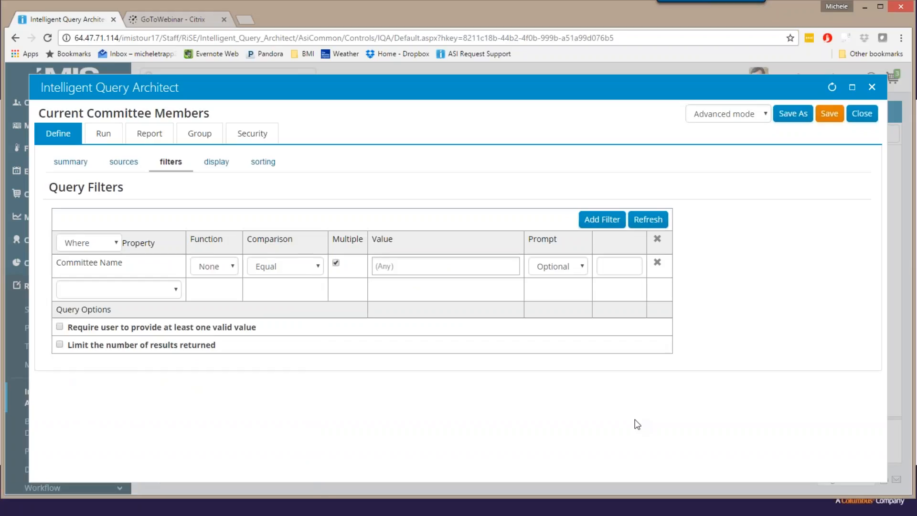
Set the Committee Name filter's prompt text to "Please select one or more Committees".
left_click(614, 265)
type("Please s")
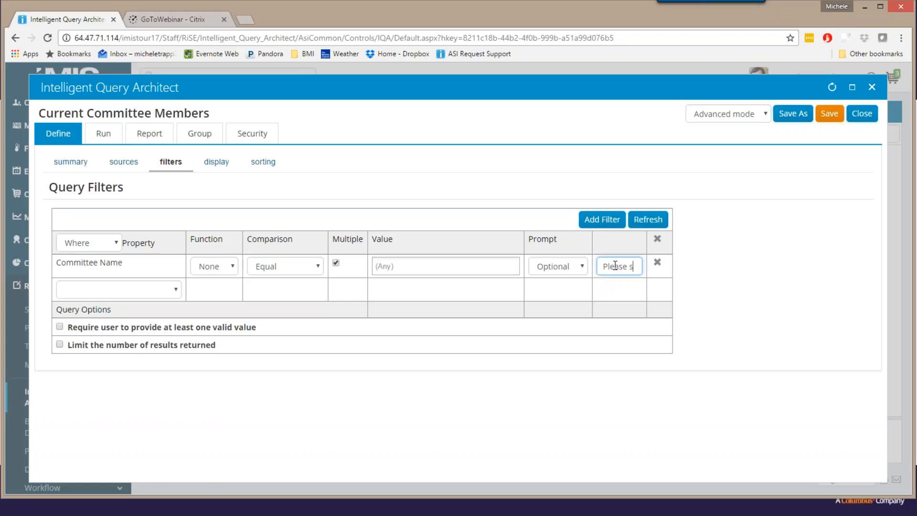
type("elect one or m")
type("ore")
type(" Com")
type("mittees")
left_click(116, 292)
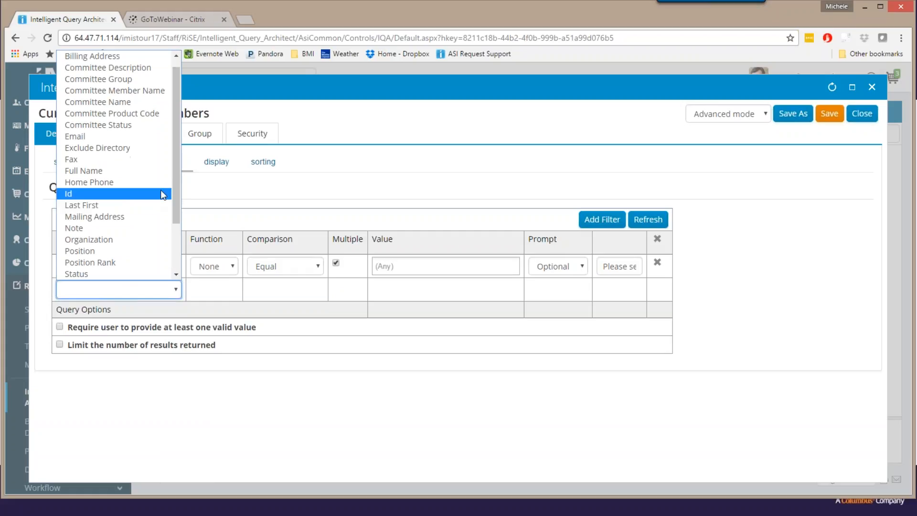
left_click_drag(176, 179, 173, 231)
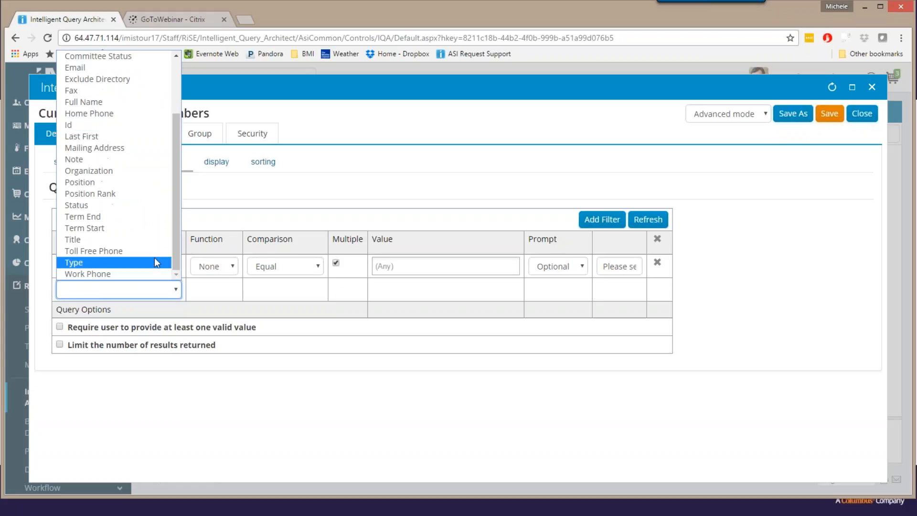
left_click(105, 230)
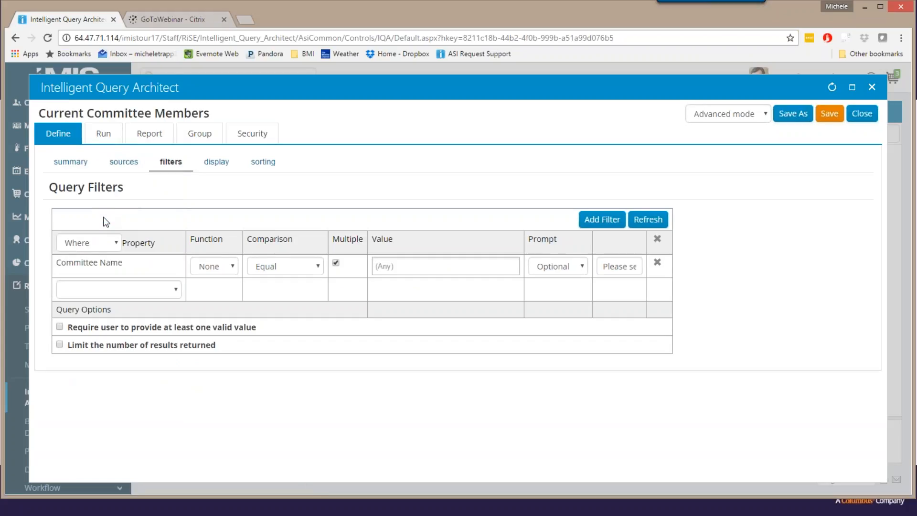
left_click(173, 290)
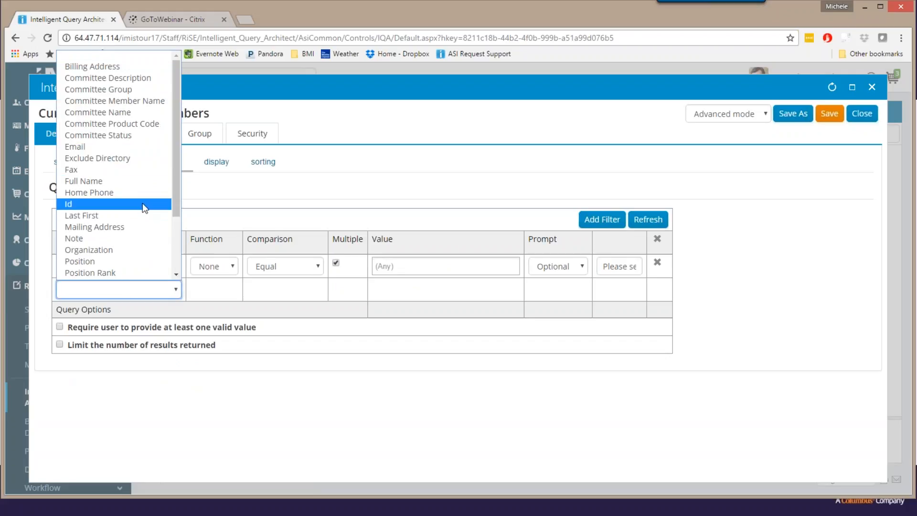
scroll(142, 207, "down", 2)
left_click(113, 229)
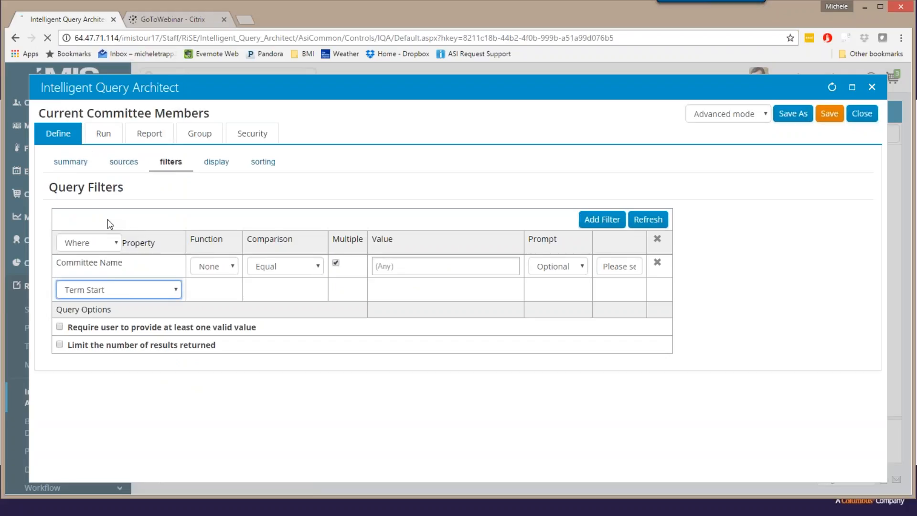
Add a second filter on Term End with the Less Equal comparison and the date 10/20/2016.
left_click(176, 293)
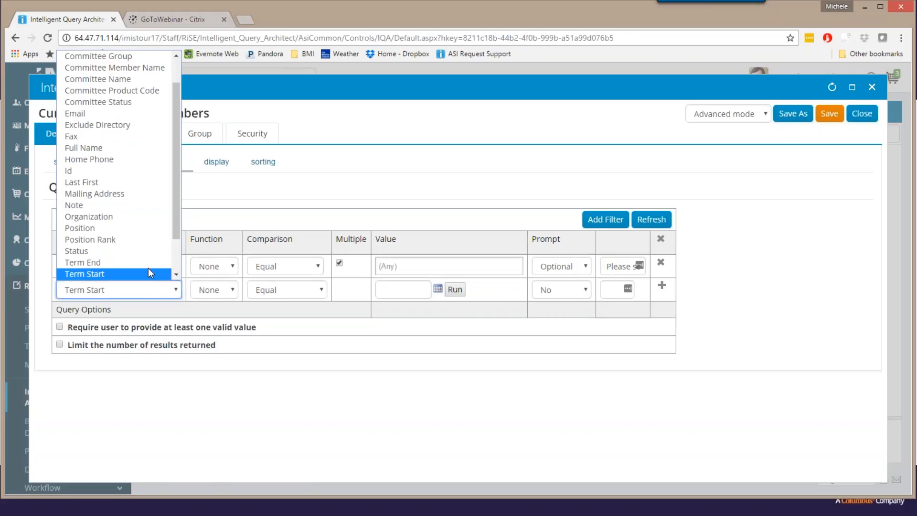
left_click(136, 260)
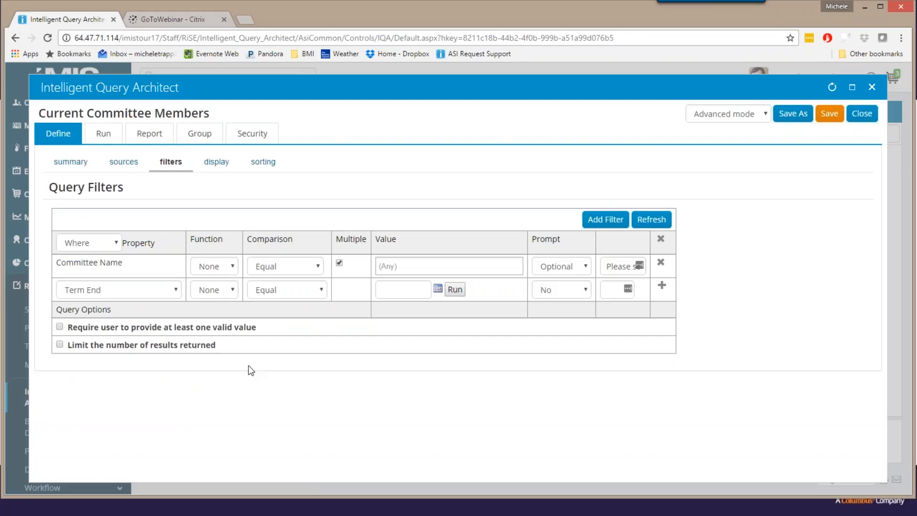
left_click(319, 291)
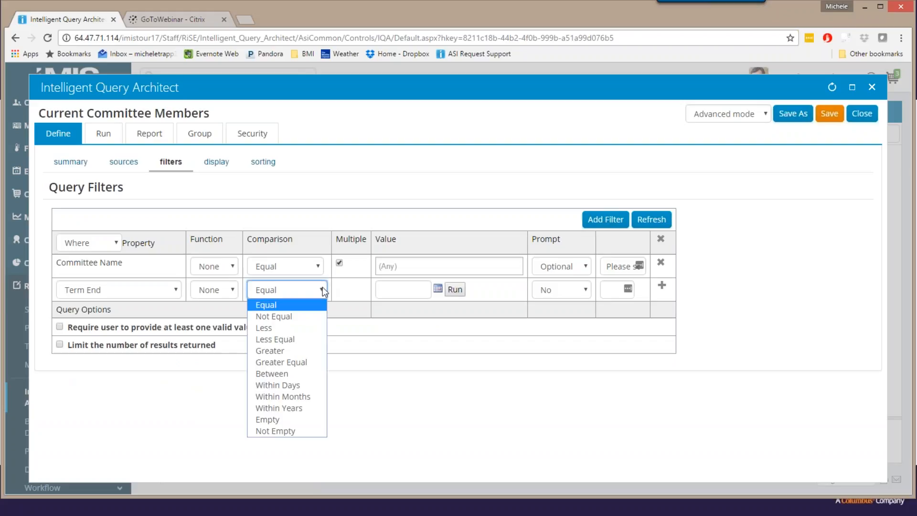
left_click(303, 339)
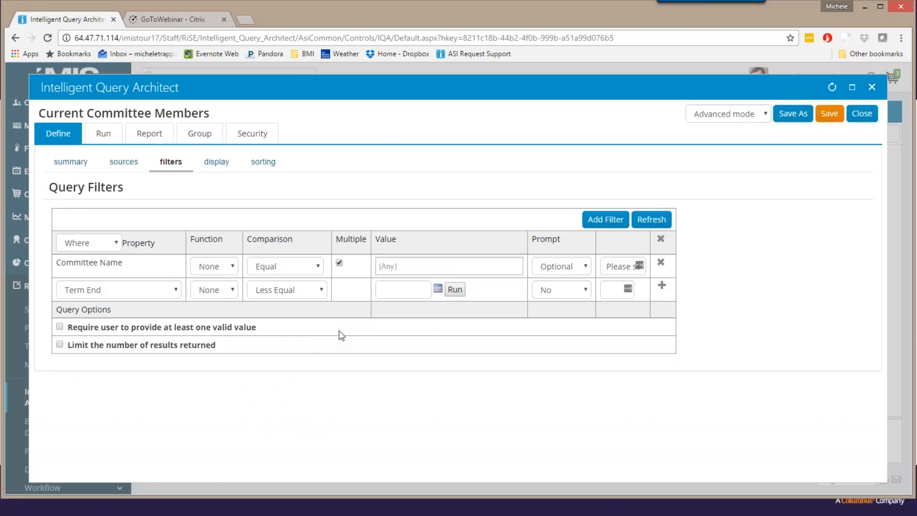
left_click(437, 289)
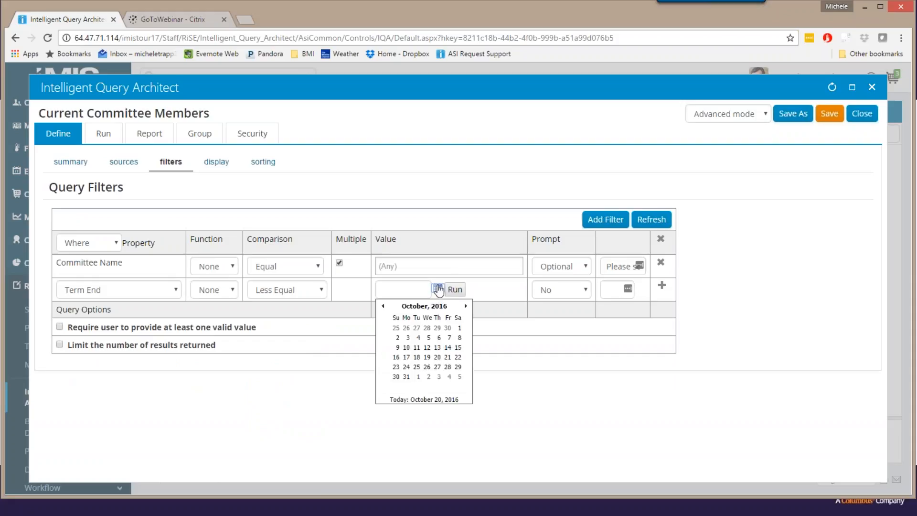
left_click(438, 357)
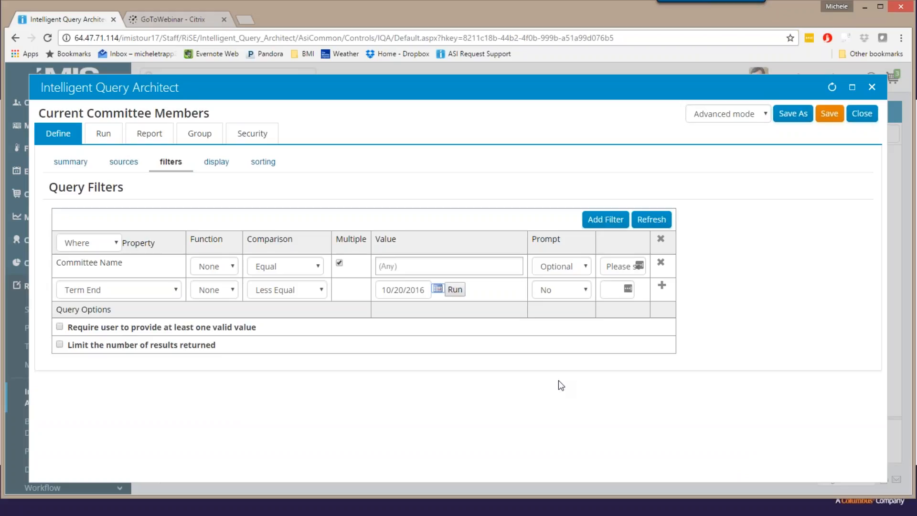
left_click(662, 286)
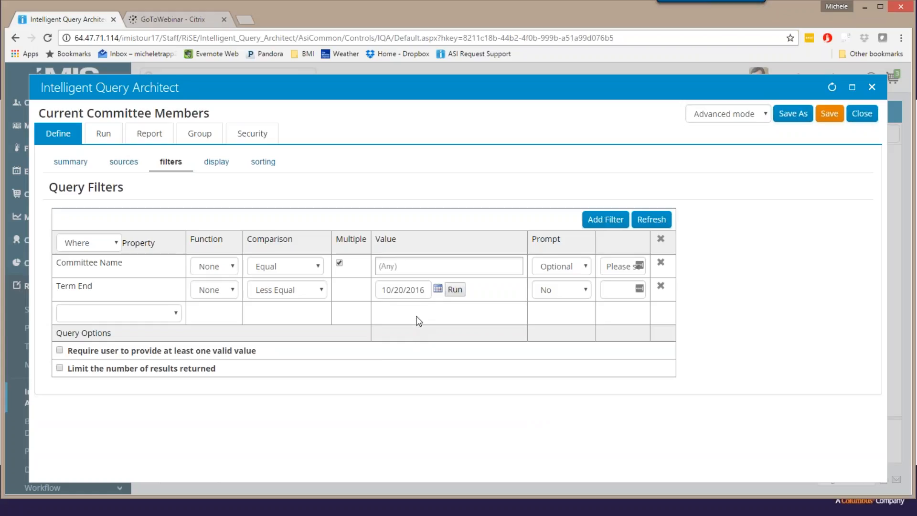
Show all available display columns, select Id for display, and refresh the column list.
left_click(212, 162)
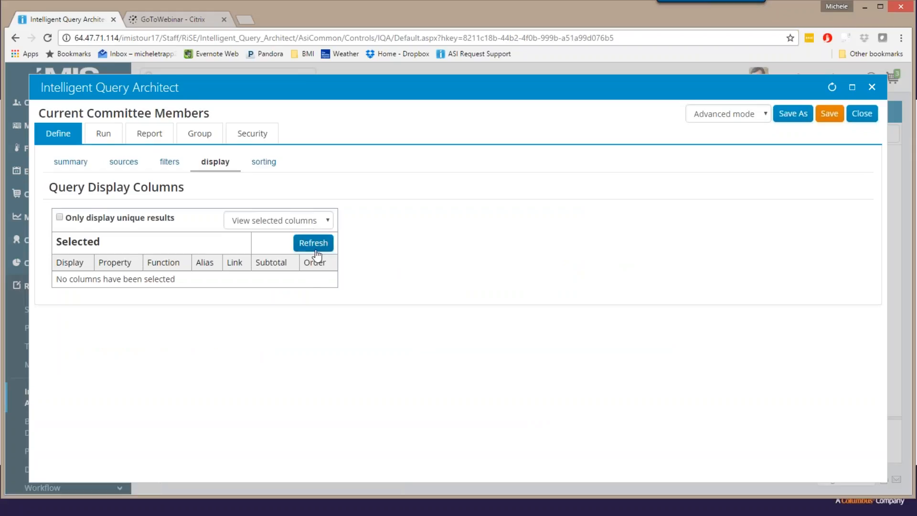
left_click(328, 221)
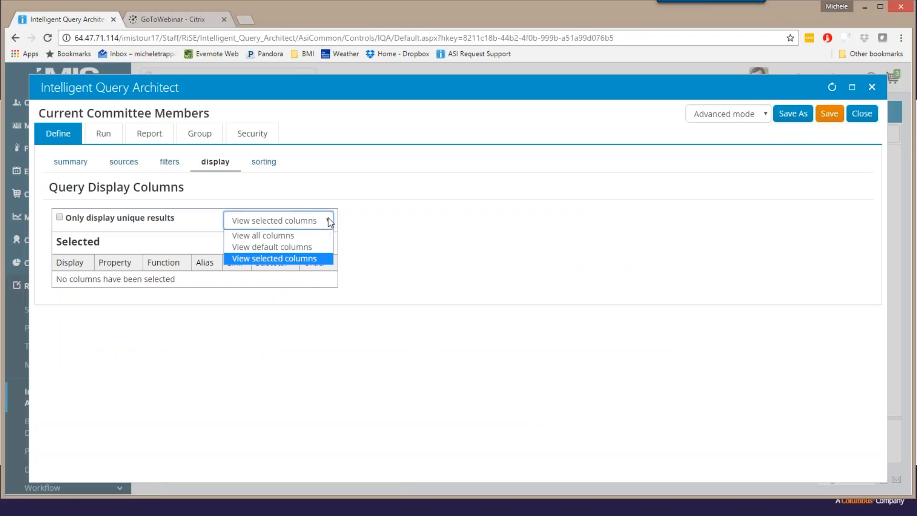
left_click(306, 236)
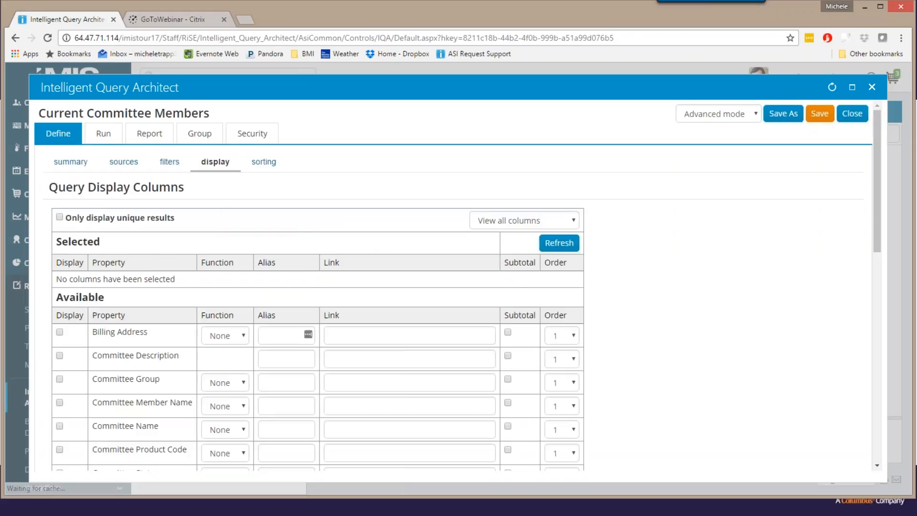
scroll(668, 271, "down", 3)
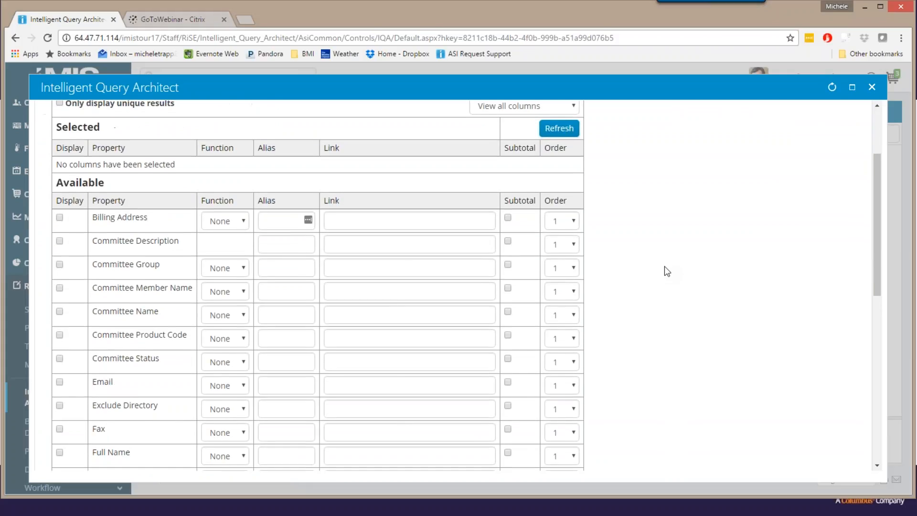
scroll(666, 268, "down", 1)
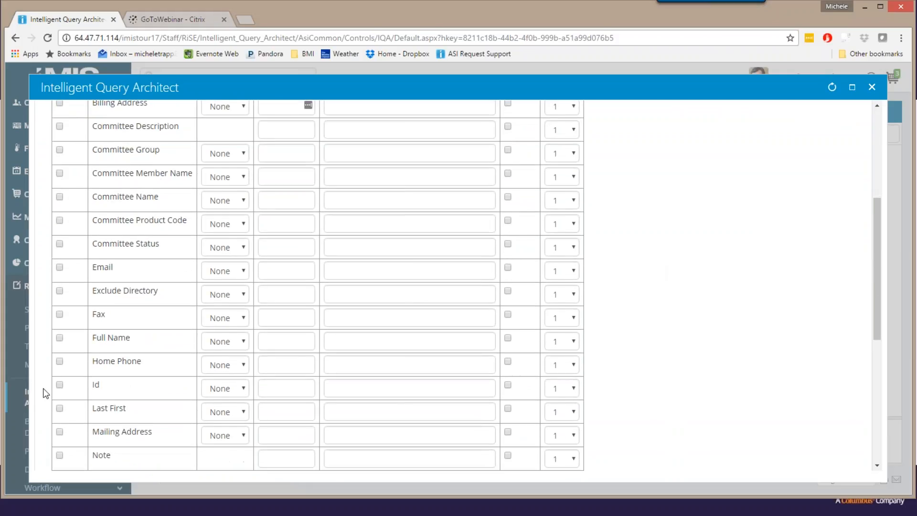
left_click(60, 384)
scroll(647, 374, "up", 4)
left_click(559, 242)
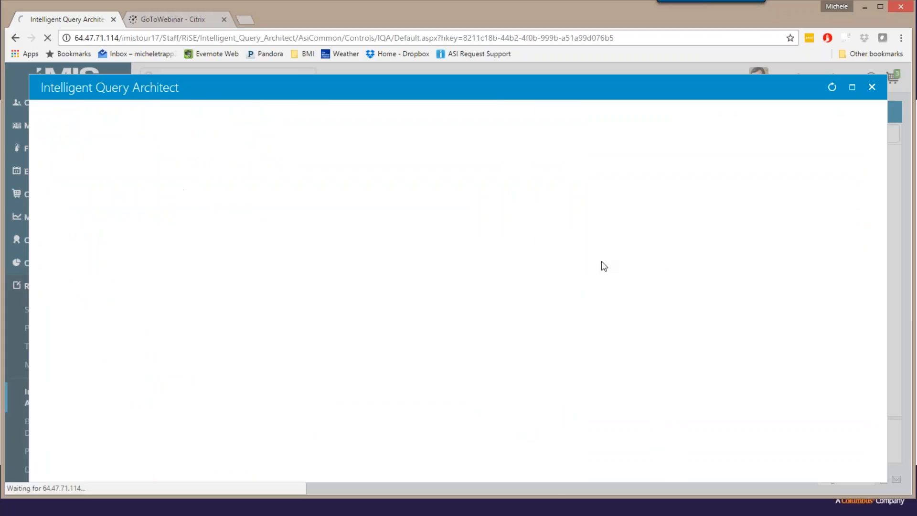
Select Full Name, Email, Organization and Position as additional display columns and refresh the column list.
scroll(601, 261, "down", 3)
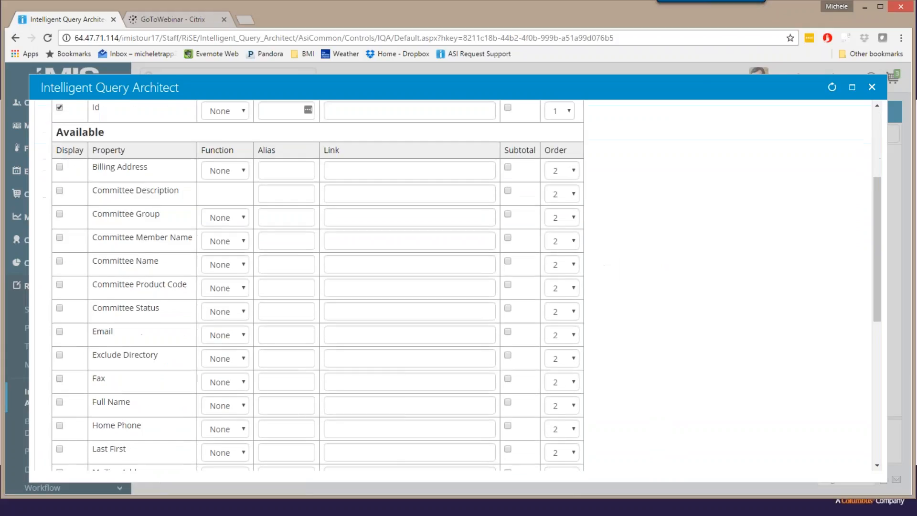
scroll(318, 285, "down", 1)
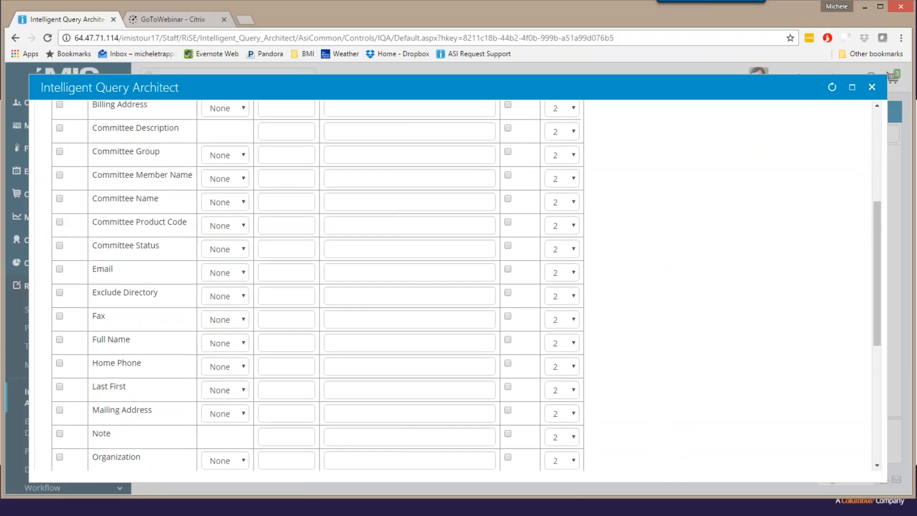
scroll(93, 266, "down", 1)
left_click(59, 287)
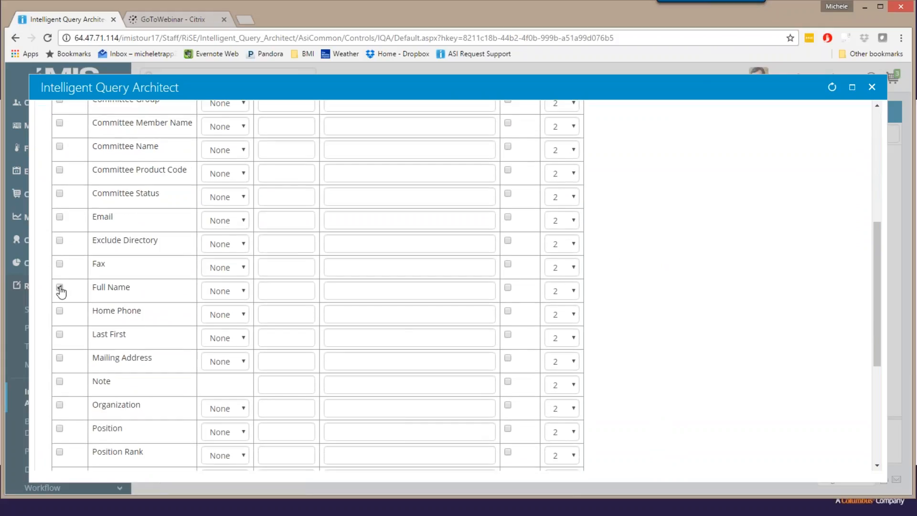
scroll(78, 238, "up", 2)
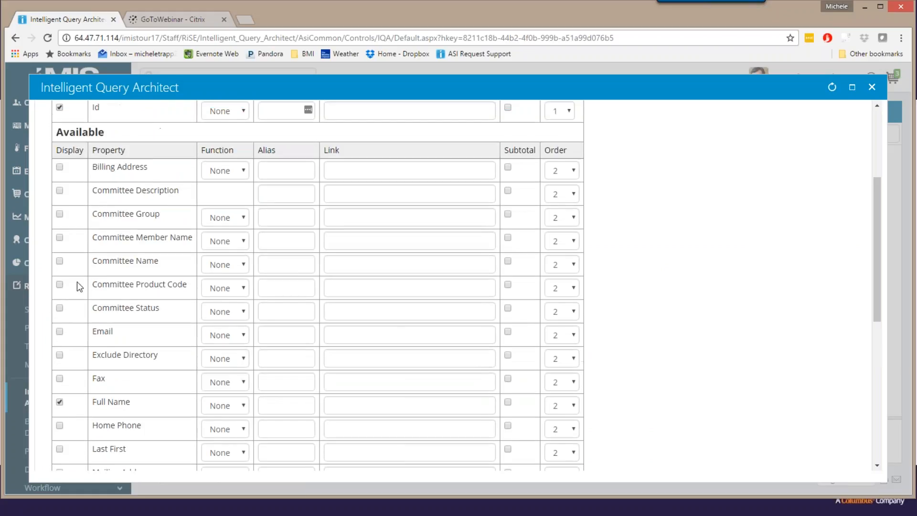
left_click(59, 332)
scroll(668, 311, "down", 3)
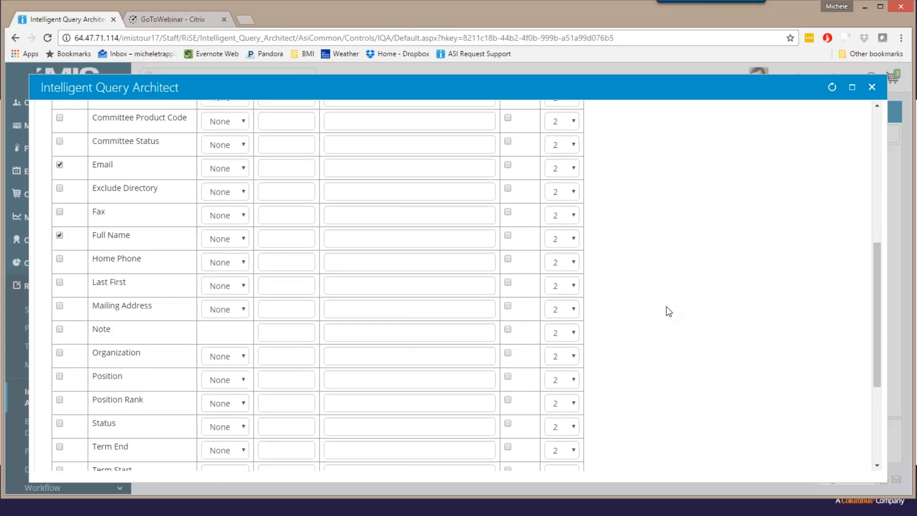
left_click(59, 347)
scroll(747, 329, "down", 1)
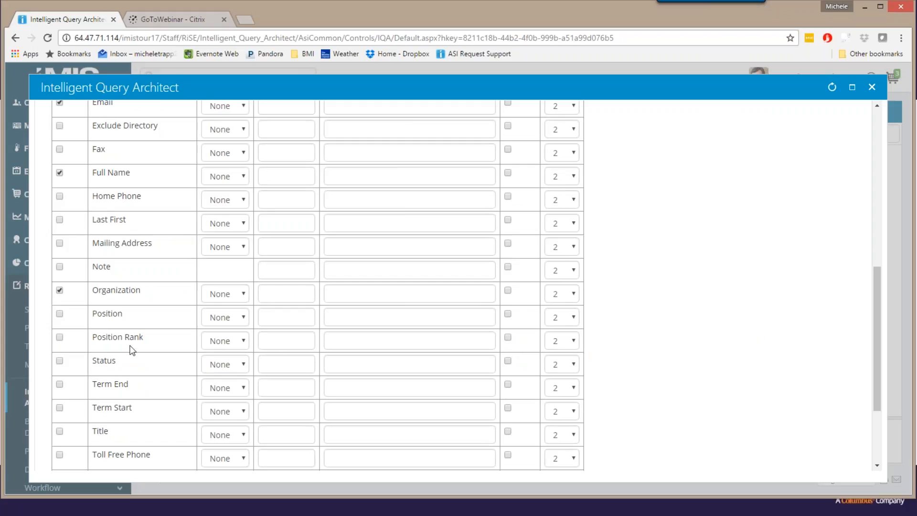
left_click(59, 314)
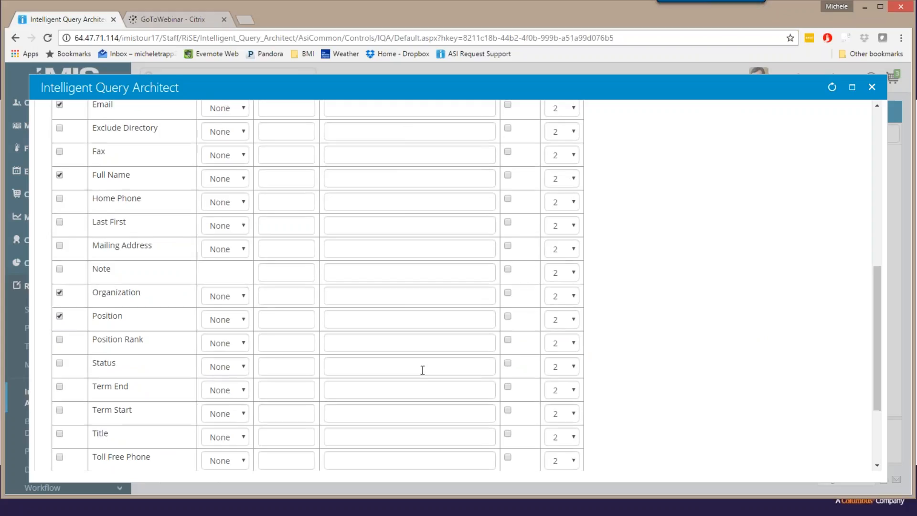
scroll(422, 370, "up", 6)
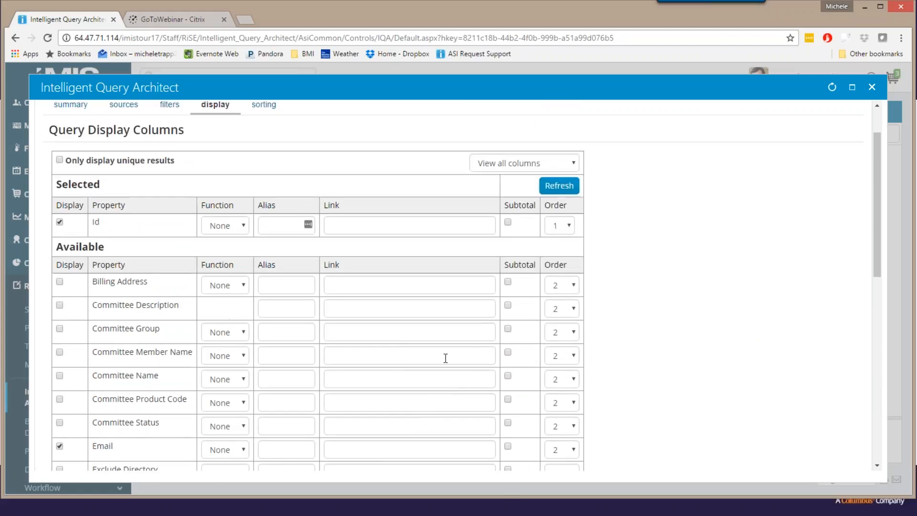
left_click(558, 185)
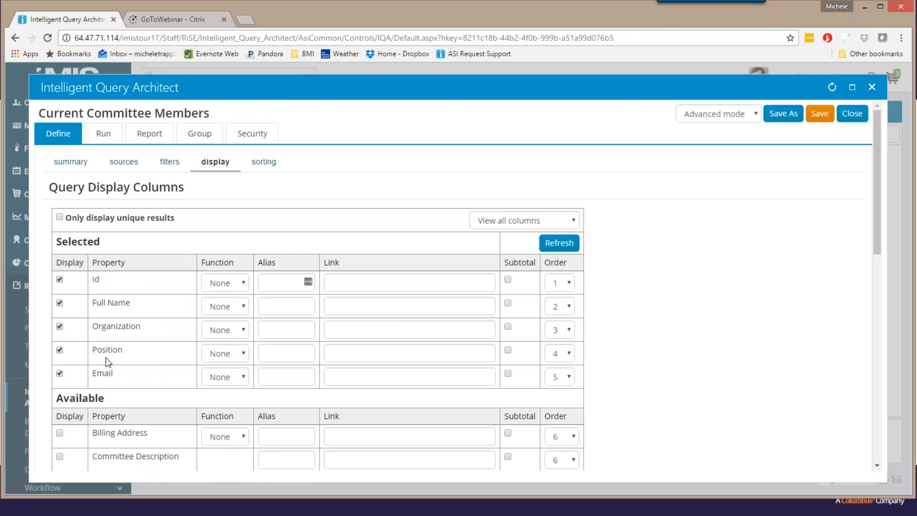
Add ascending sorts on Committee Name as priority 1 and Last First as priority 2.
left_click(264, 162)
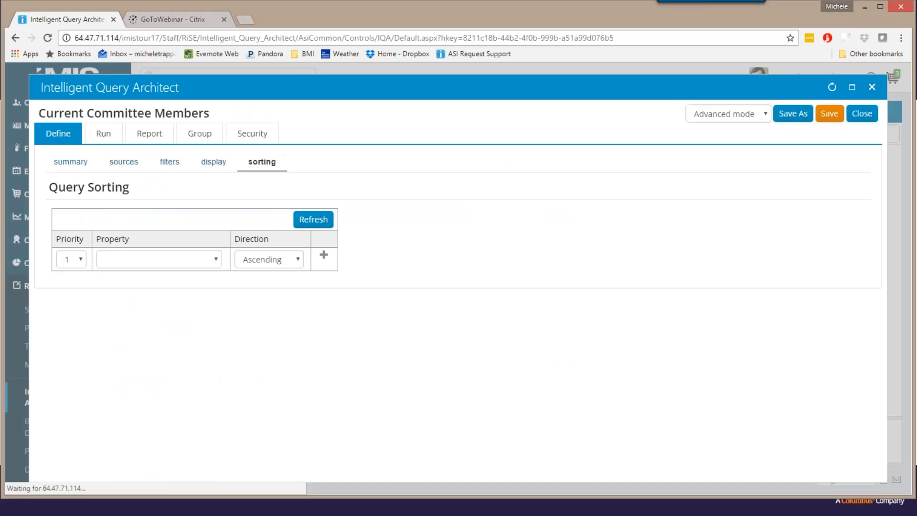
left_click(214, 259)
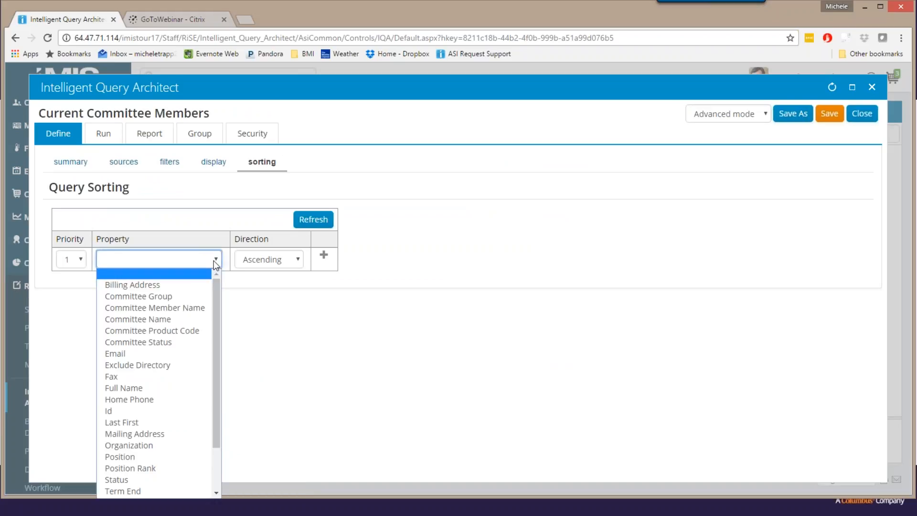
left_click(191, 319)
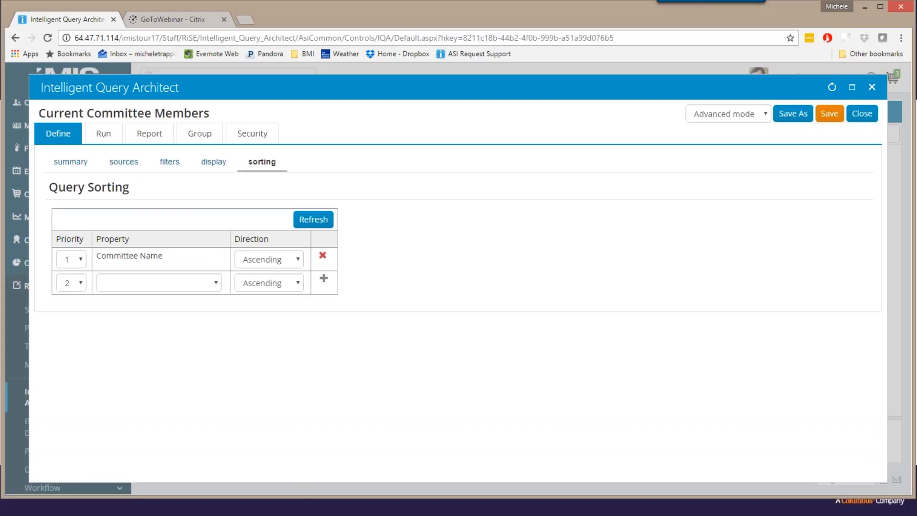
left_click(217, 282)
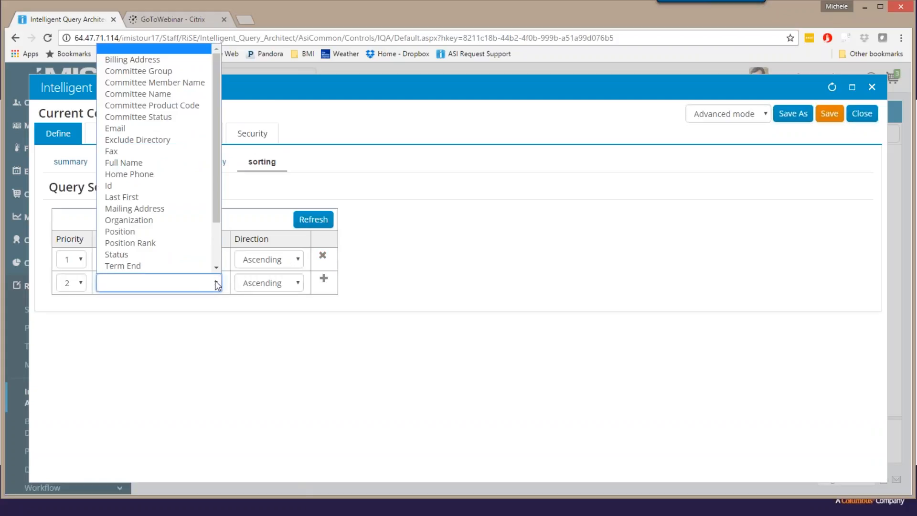
left_click(173, 197)
left_click(323, 279)
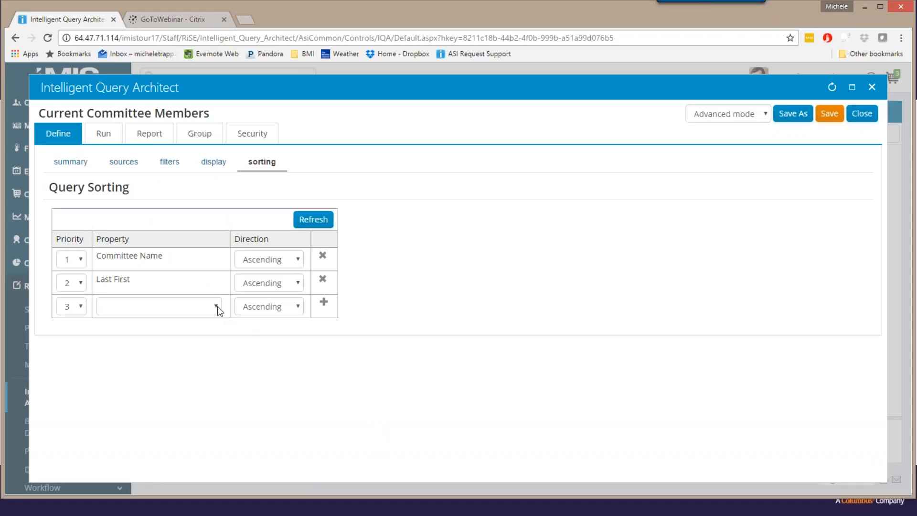
Add an ascending sort on Position Rank, set its priority to 2, and refresh the sort order.
left_click(217, 306)
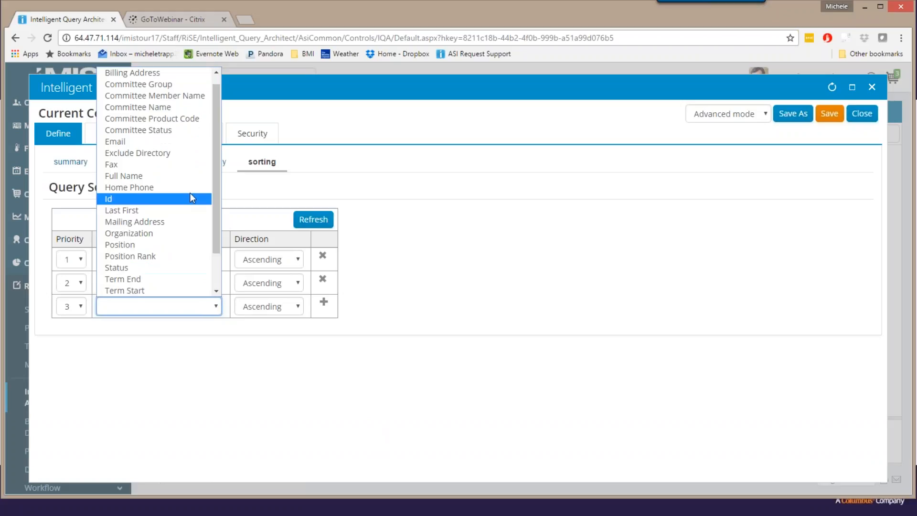
left_click(168, 262)
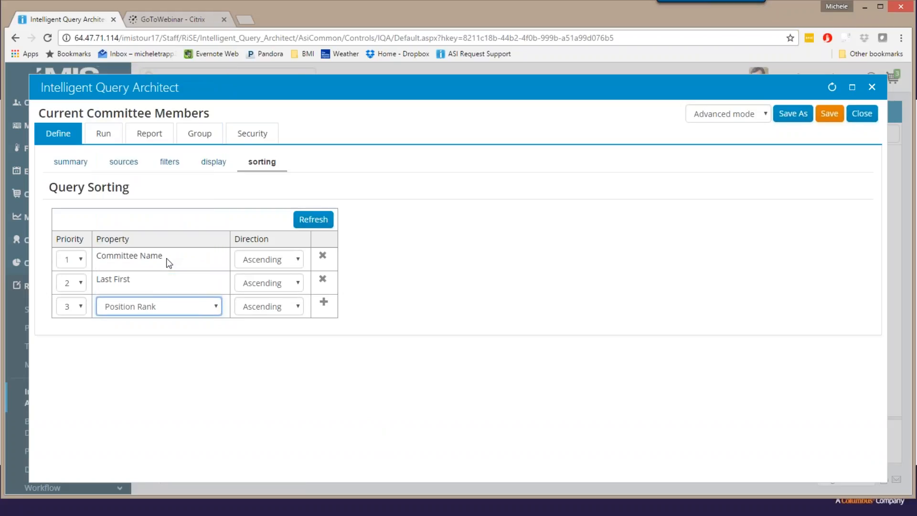
left_click(218, 309)
left_click(292, 339)
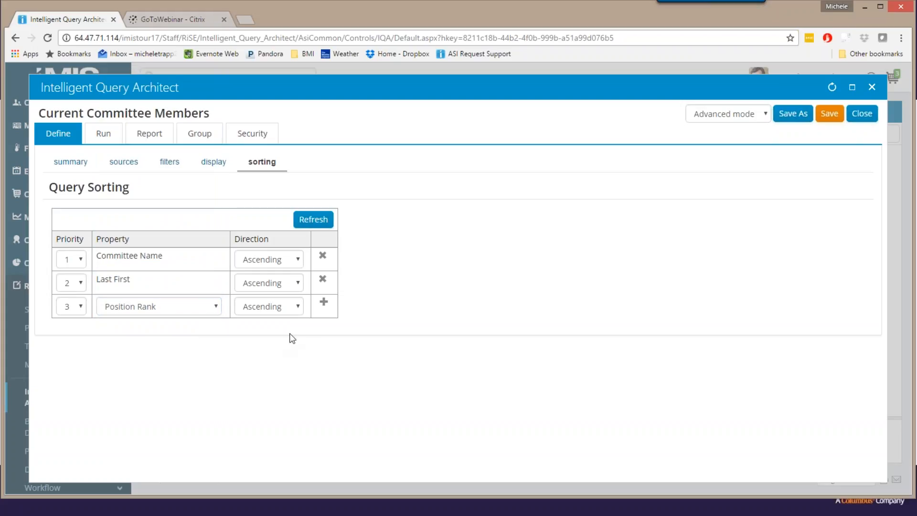
left_click(323, 303)
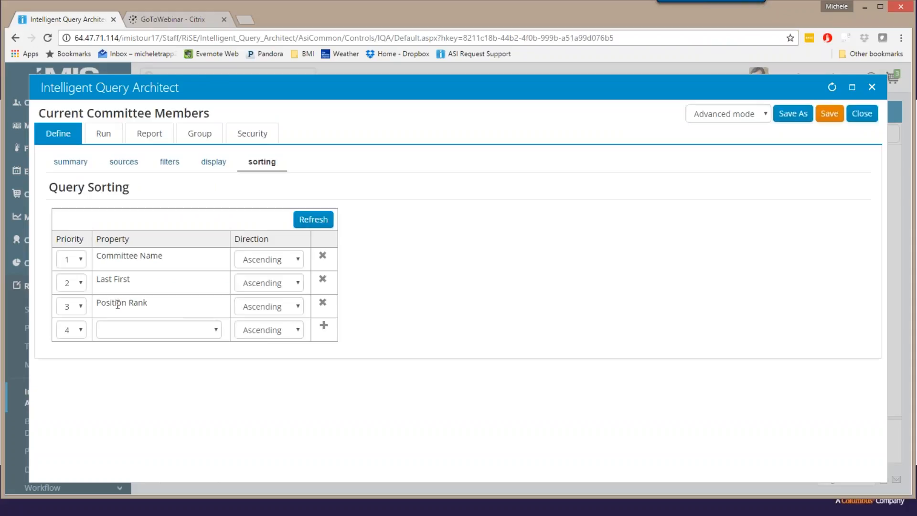
left_click(79, 306)
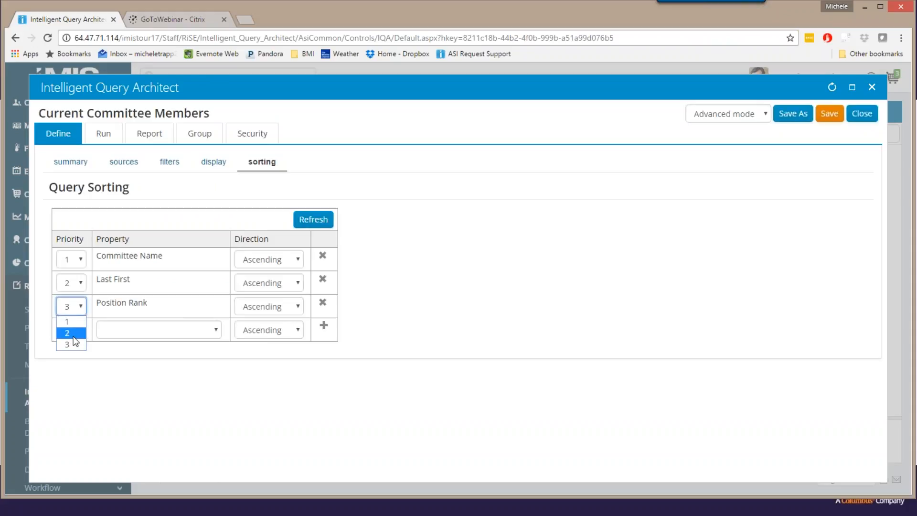
left_click(74, 331)
left_click(316, 220)
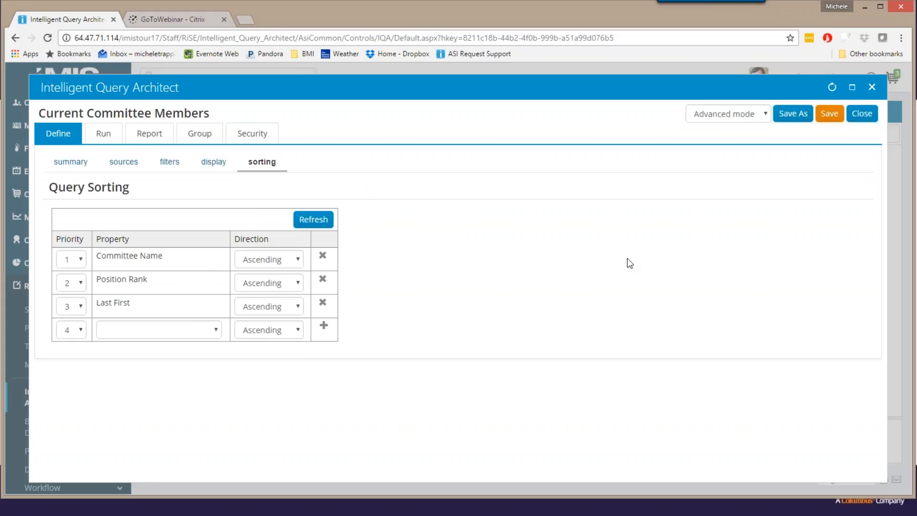
Save the Current Committee Members query in the $/InterDyn folder.
left_click(829, 122)
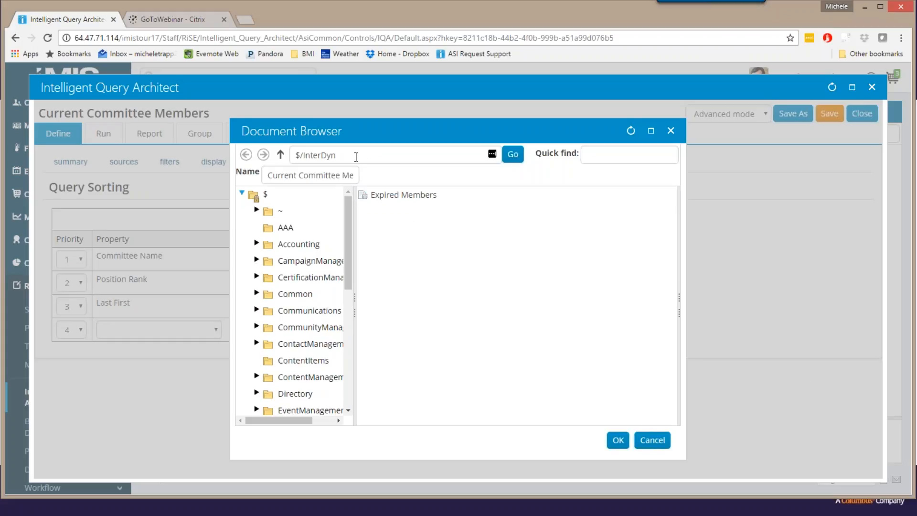
left_click_drag(358, 157, 282, 159)
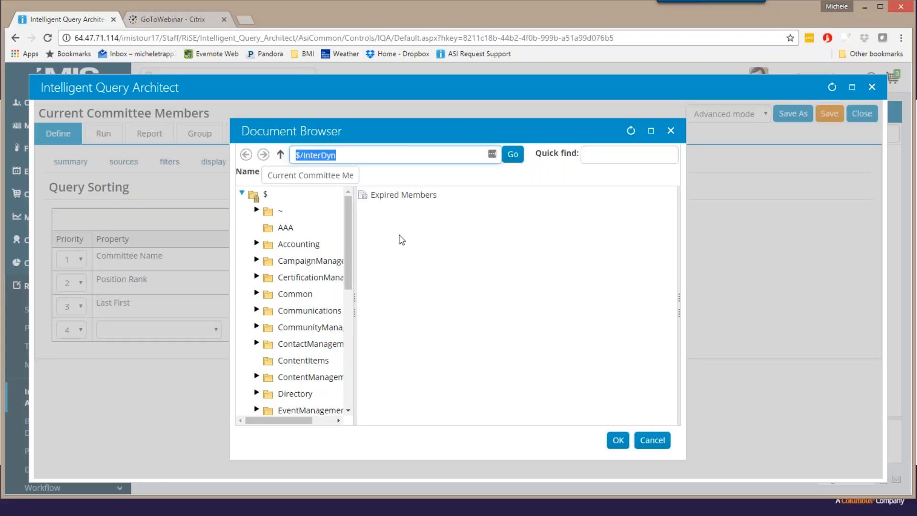
left_click(618, 440)
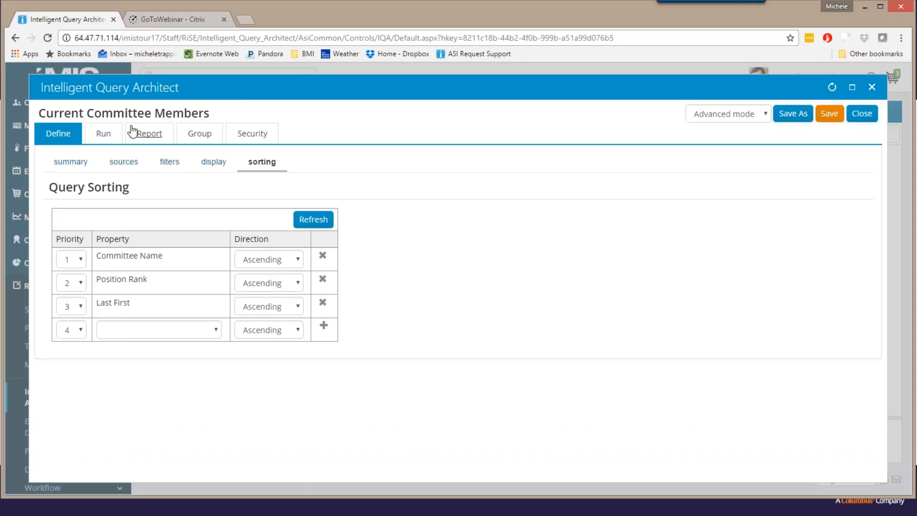
Run the query with Board of Directors chosen in the committee prompt.
left_click(103, 135)
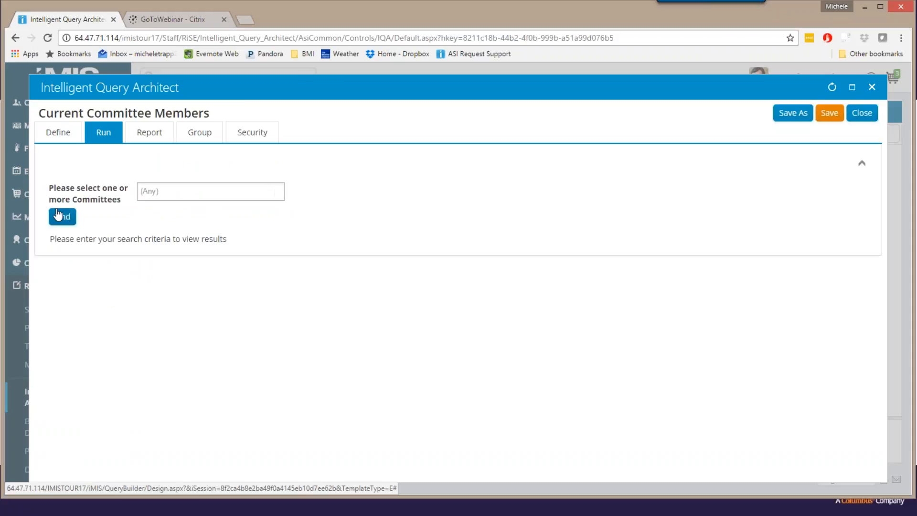
left_click(218, 192)
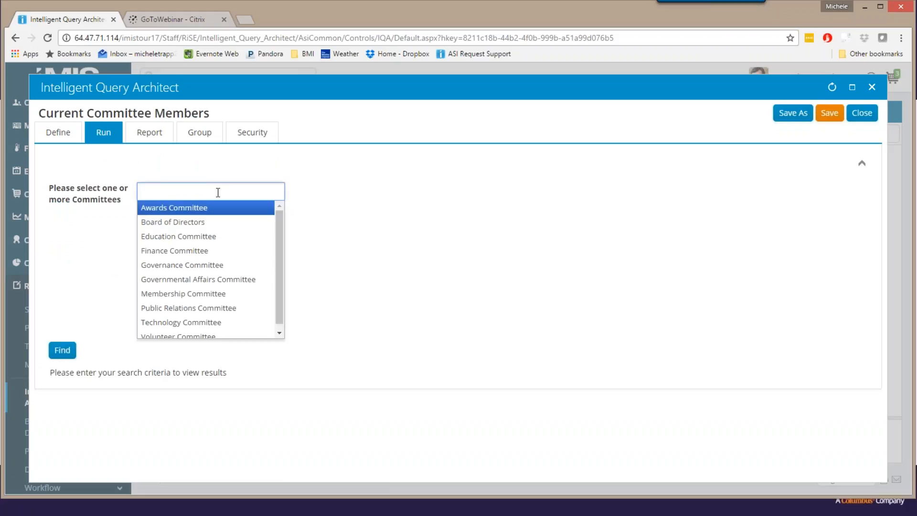
left_click(196, 222)
left_click(63, 217)
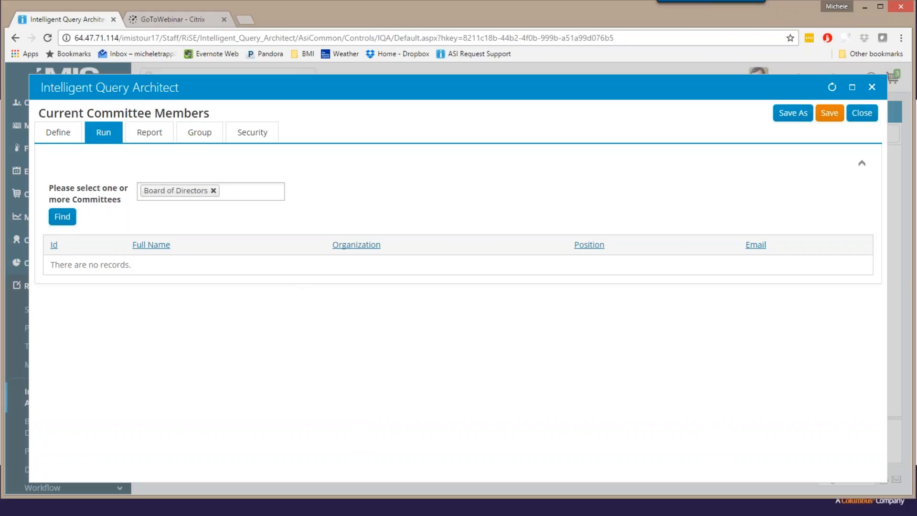
Clear the committee prompt, run the query for any committee, and look through the first page of results.
left_click(213, 190)
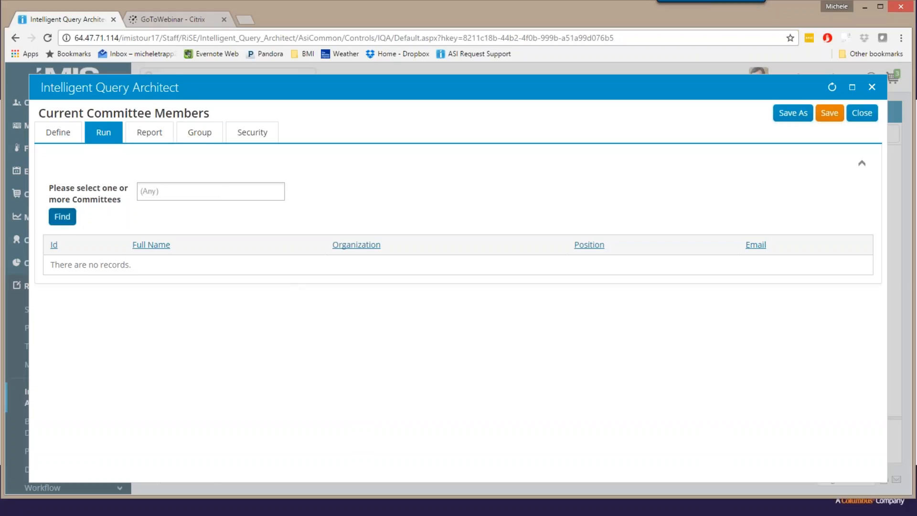
left_click(62, 216)
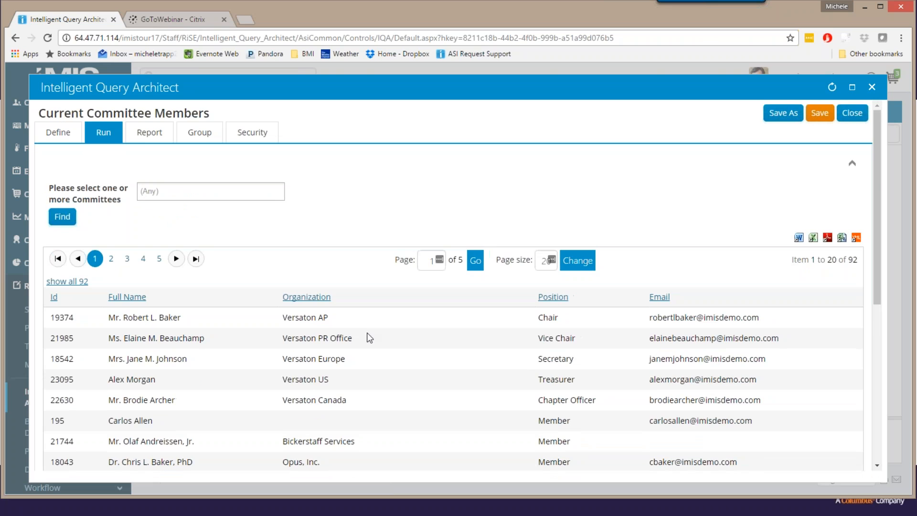
scroll(367, 333, "down", 6)
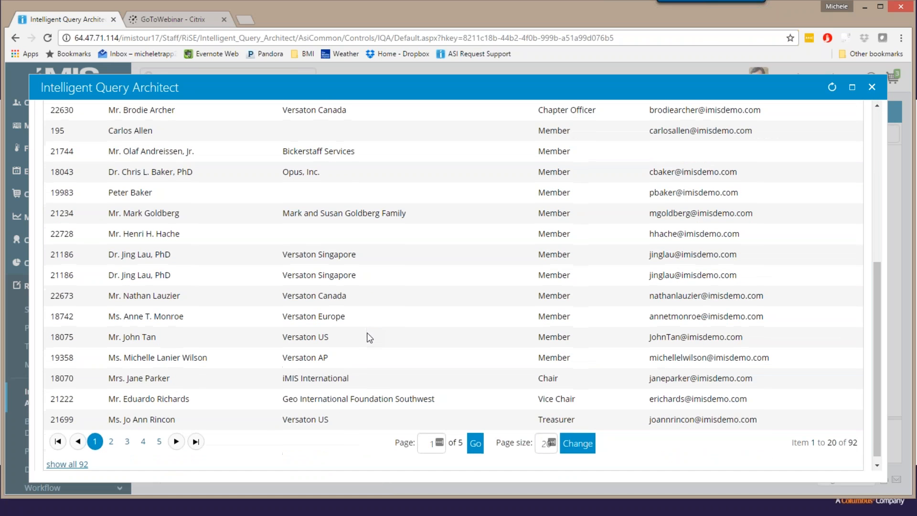
scroll(367, 333, "up", 1)
scroll(366, 332, "up", 5)
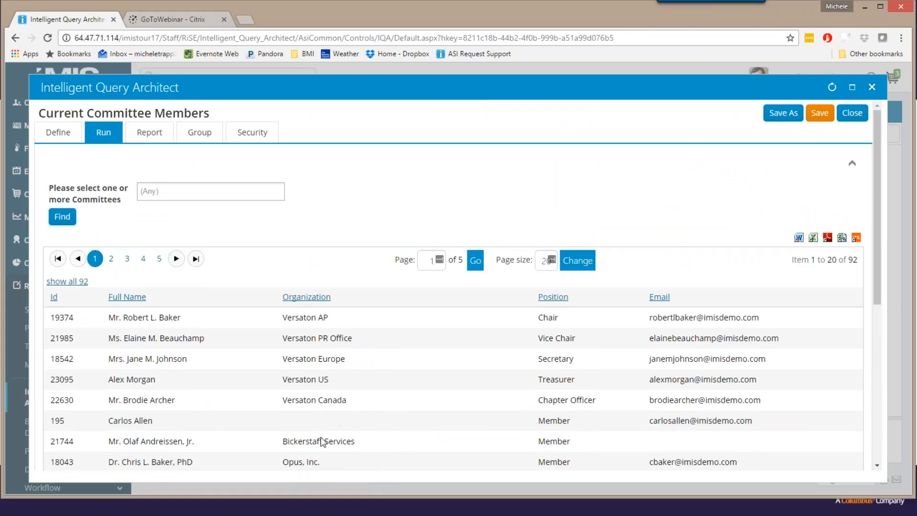
Add a second filter group to the Current Committee Members query and set its connector to Or.
left_click(63, 135)
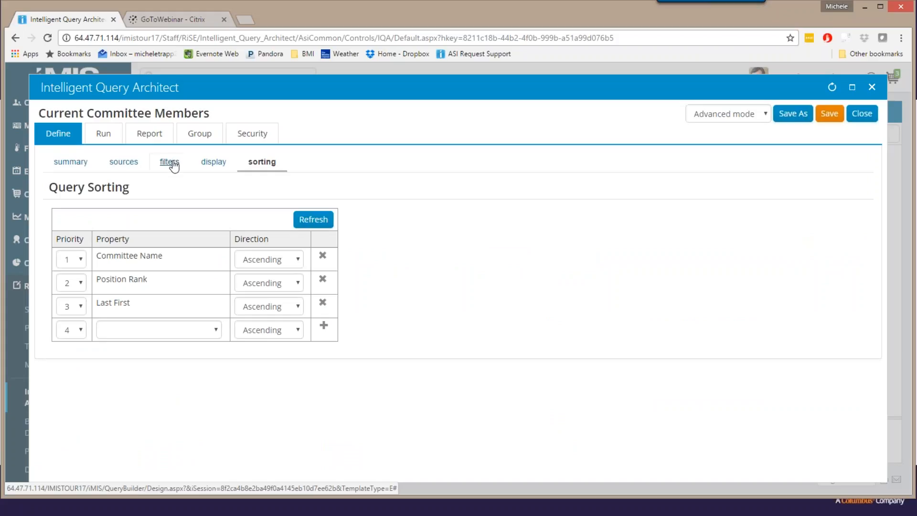
left_click(172, 163)
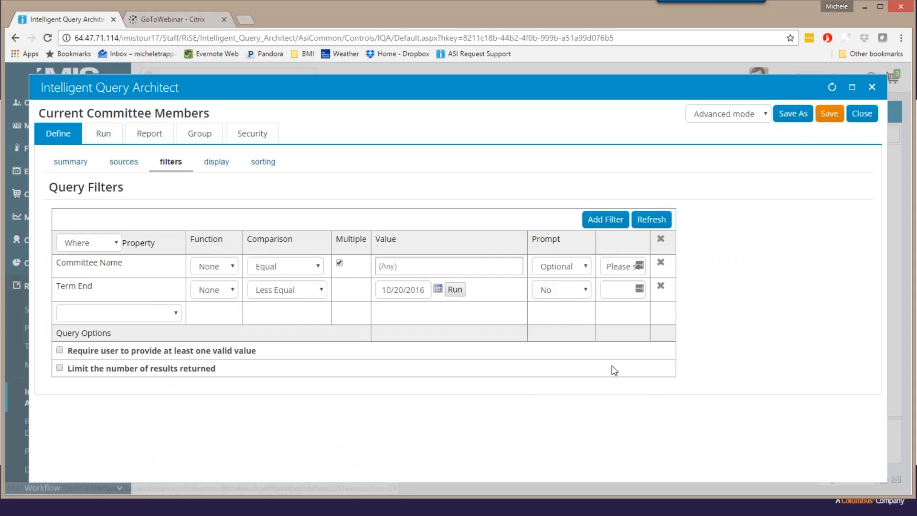
left_click(602, 220)
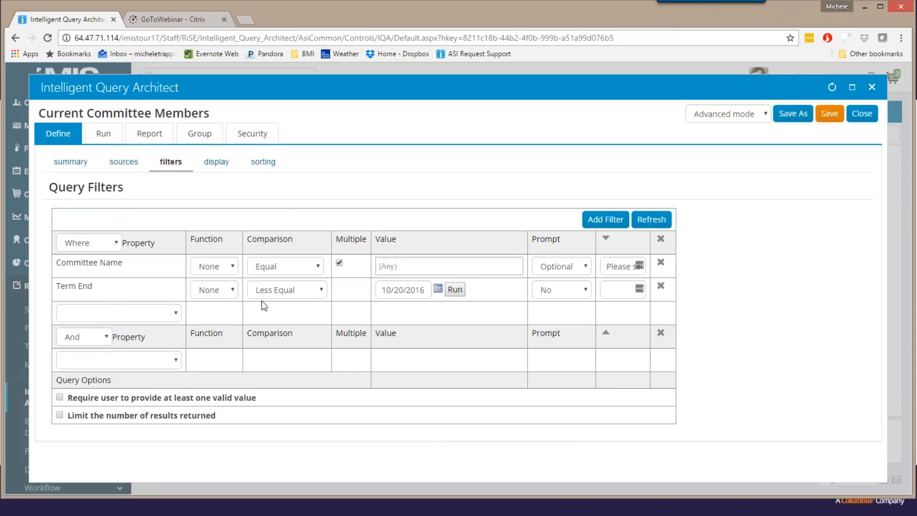
left_click(107, 337)
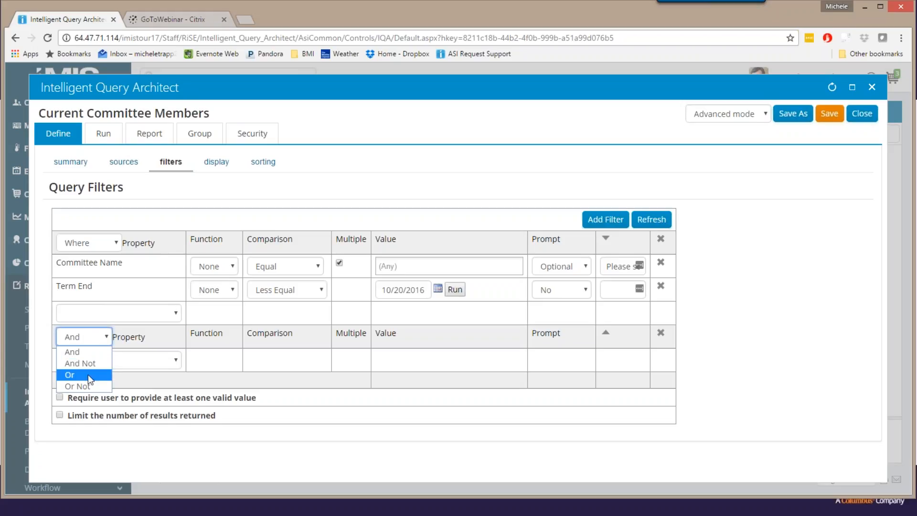
left_click(88, 374)
Add a Term End filter with the comparison Empty to the Or filter group.
left_click(151, 362)
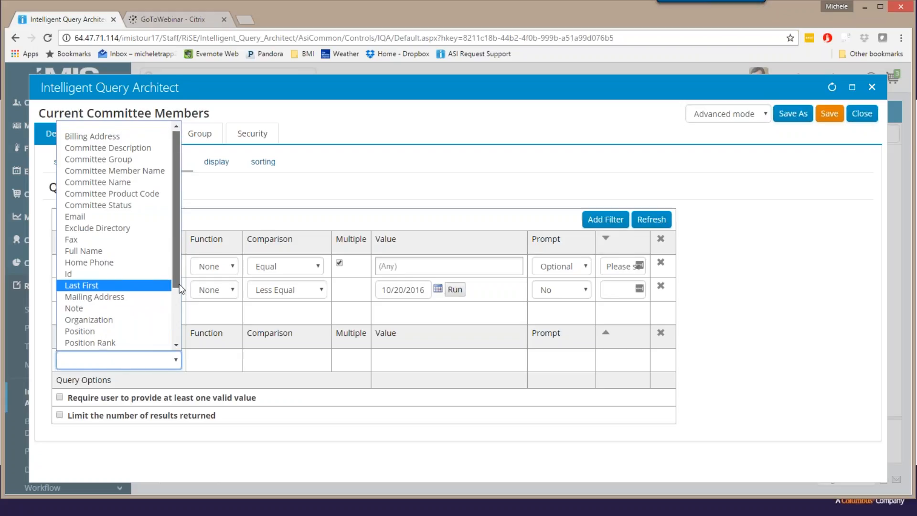
scroll(177, 315, "down", 2)
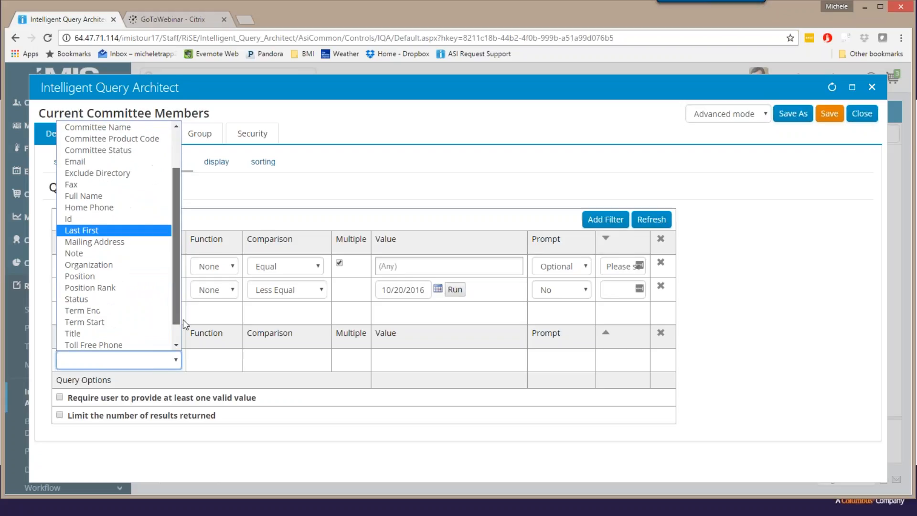
left_click(122, 312)
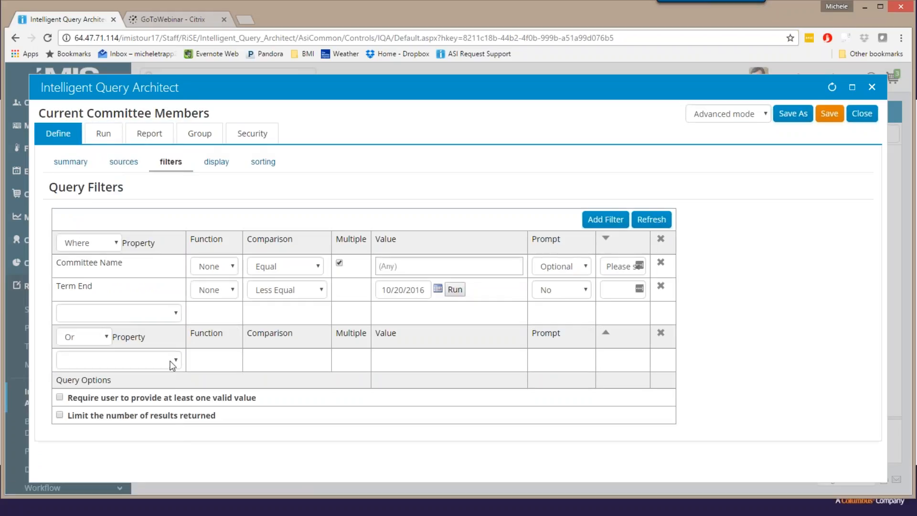
left_click(177, 361)
scroll(128, 294, "down", 3)
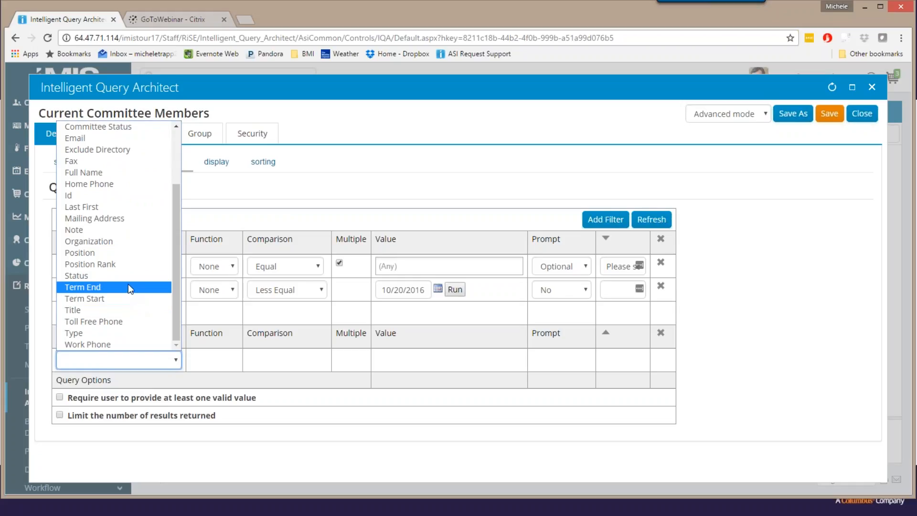
left_click(128, 286)
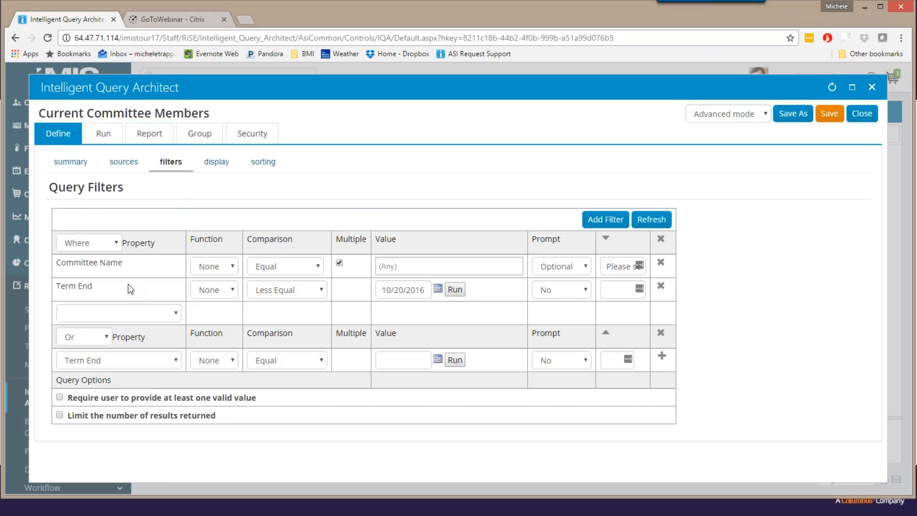
left_click(320, 360)
left_click(300, 337)
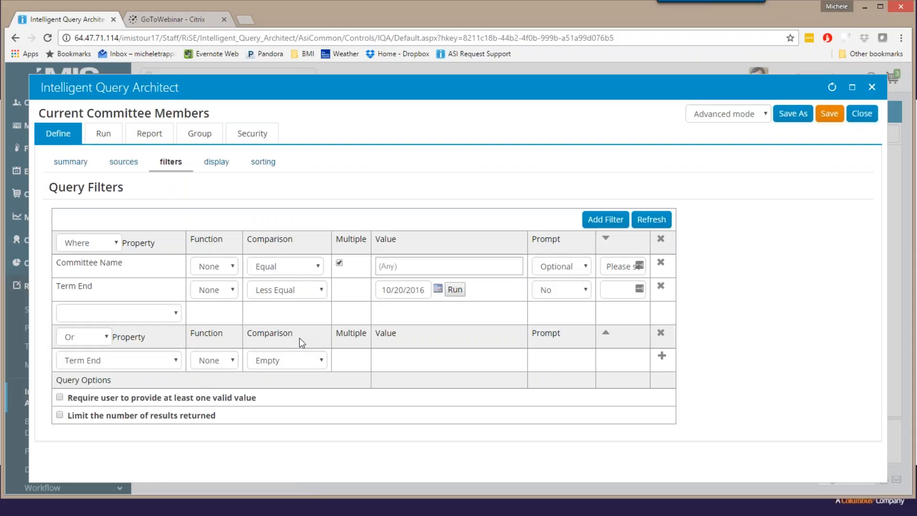
left_click(661, 356)
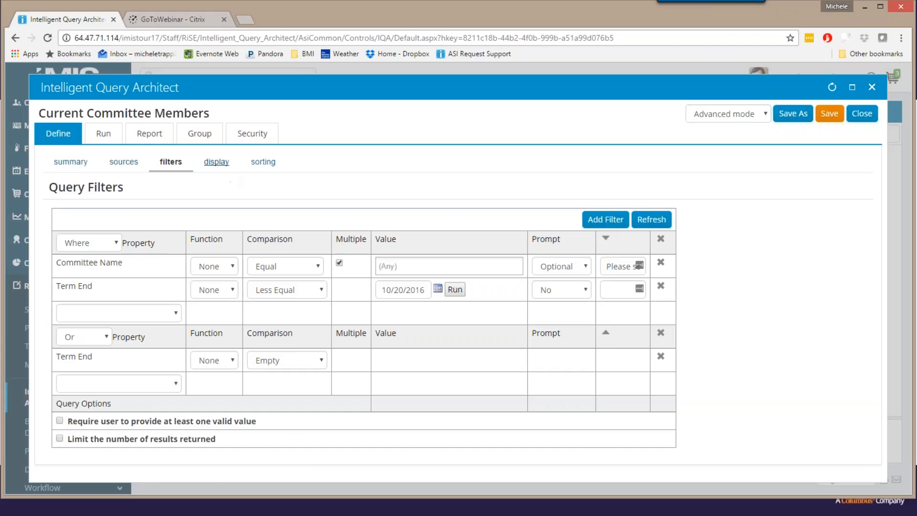
Run the query for any committee, looking through the first page of results, and save the query.
left_click(103, 135)
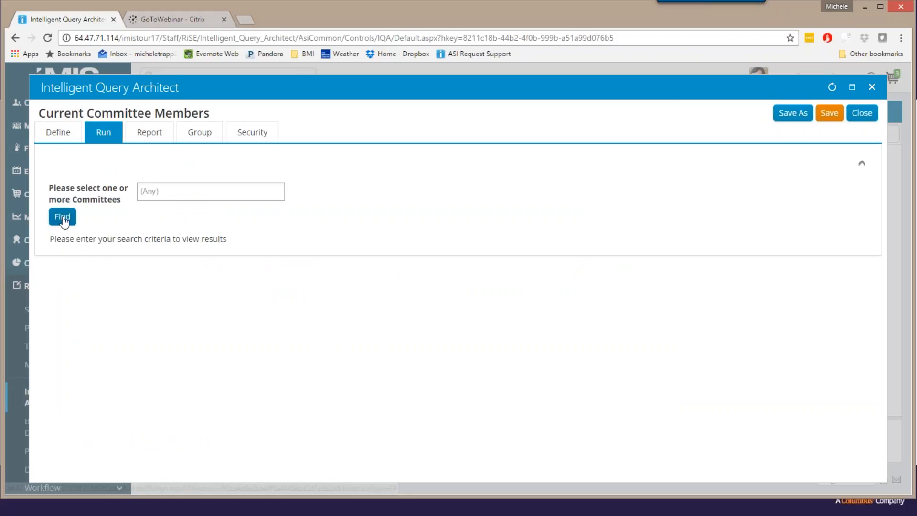
left_click(63, 218)
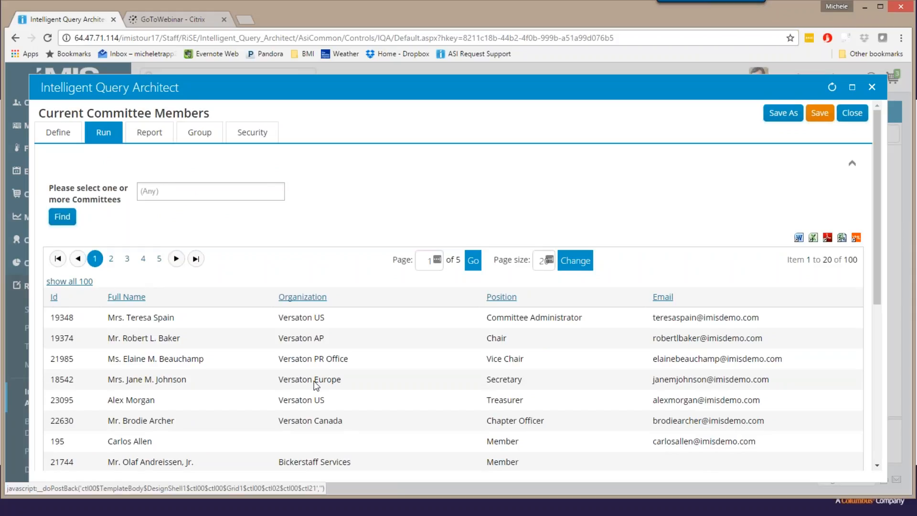
scroll(363, 392, "down", 3)
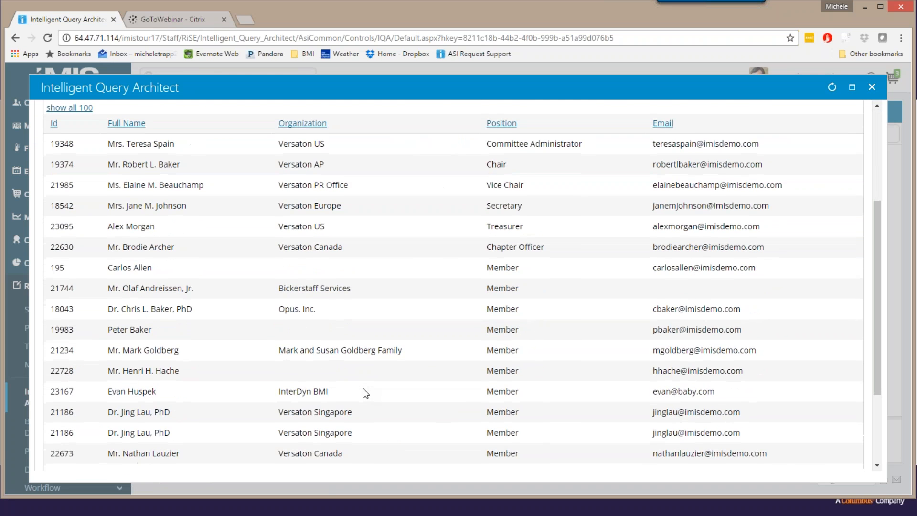
scroll(364, 393, "down", 2)
scroll(364, 392, "up", 5)
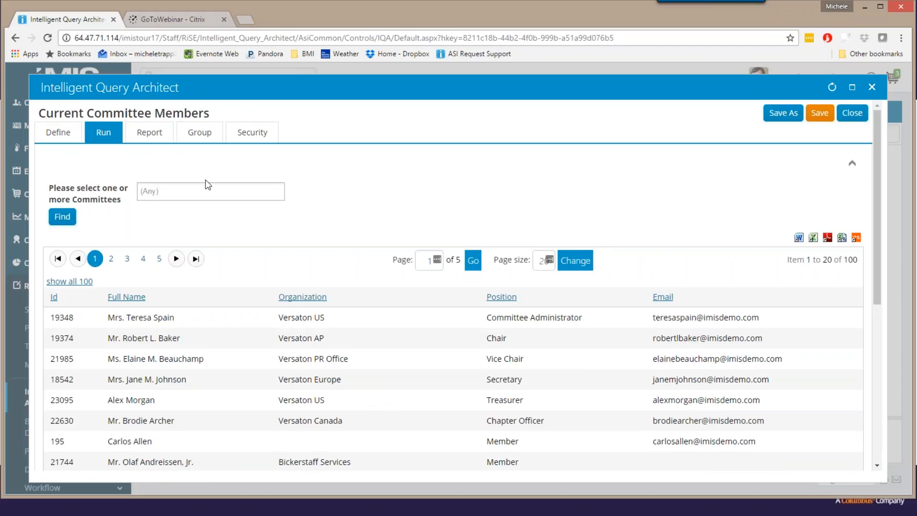
left_click(819, 113)
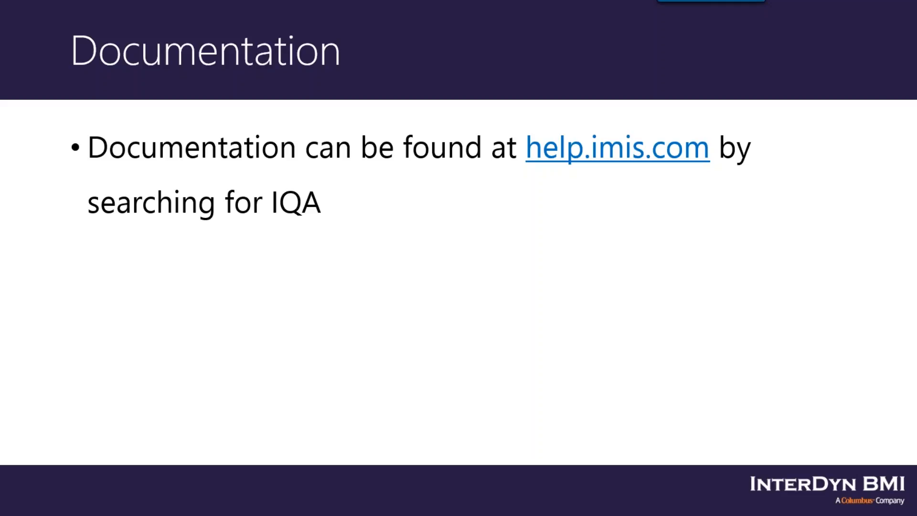
Switch back to the query in the browser, add Term End to its display columns, and refresh the column list.
key("alt+Tab")
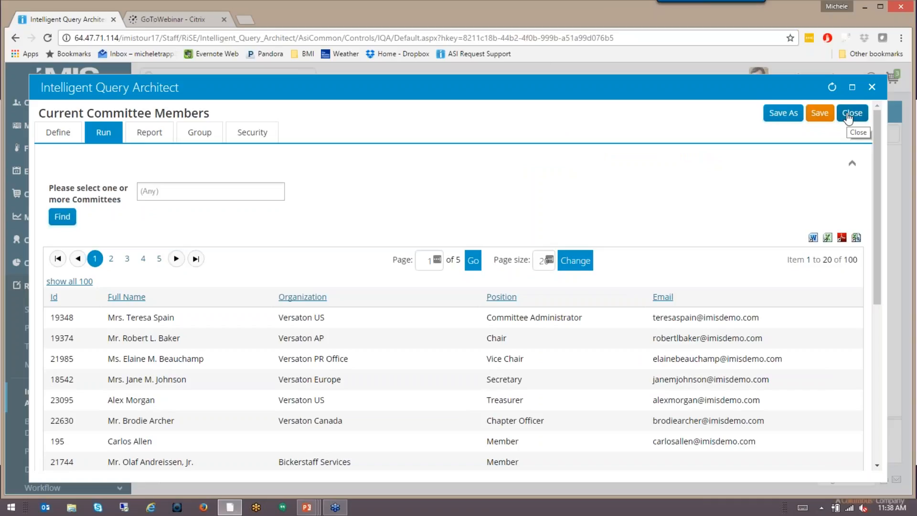
left_click(58, 136)
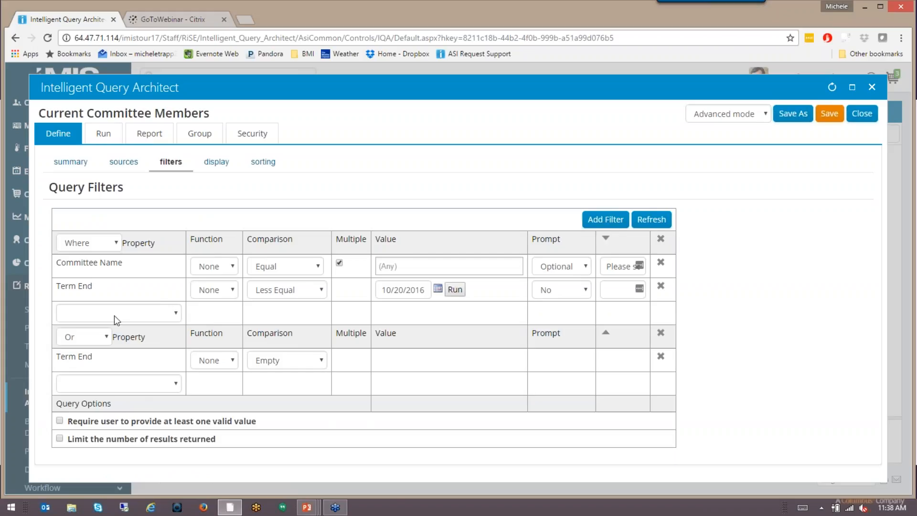
left_click(220, 165)
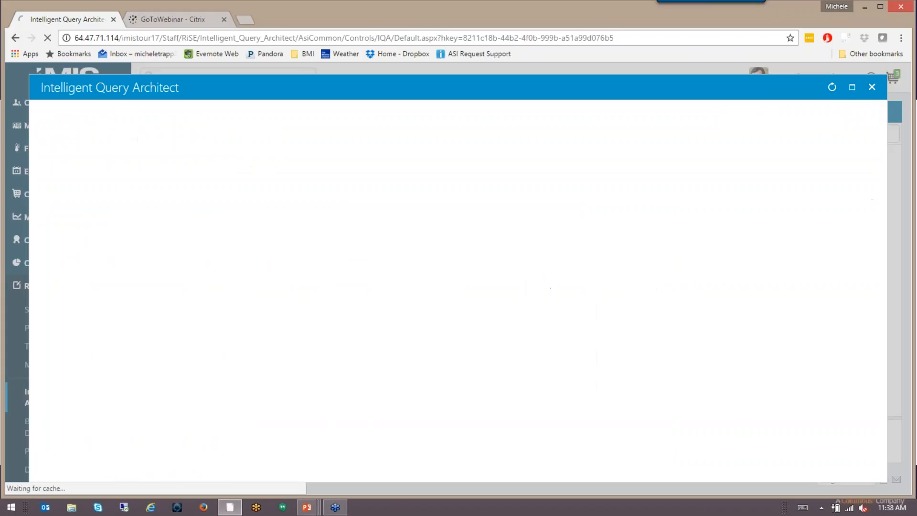
scroll(518, 298, "down", 1)
scroll(383, 362, "down", 10)
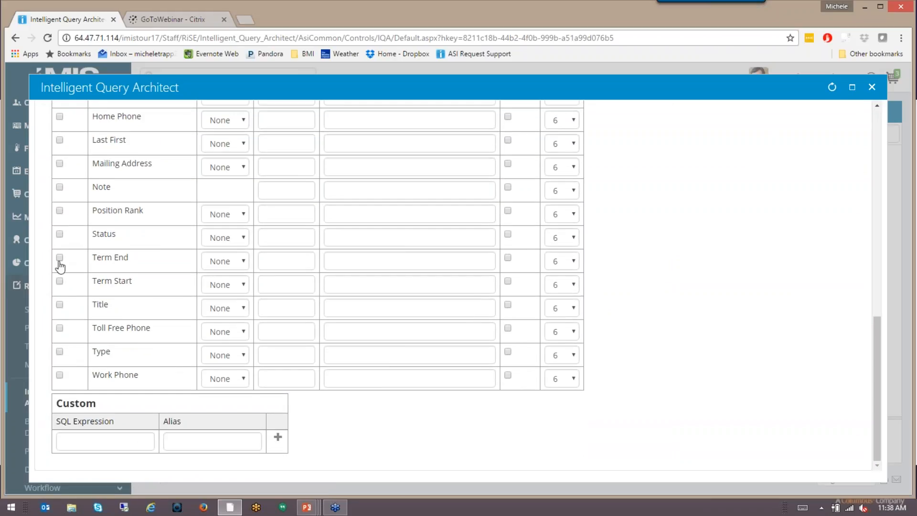
left_click(59, 258)
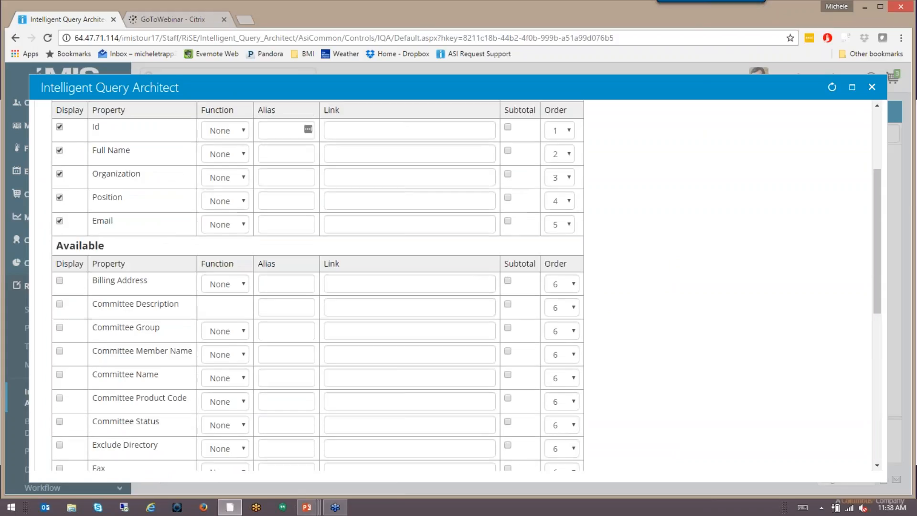
scroll(458, 285, "up", 3)
left_click(547, 246)
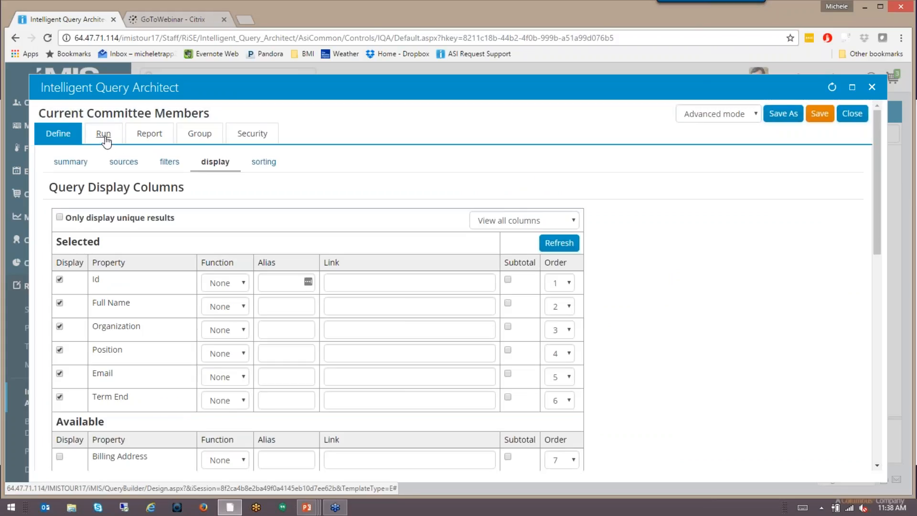
Run the query for any committee again and check the Term End values on the first page of results.
left_click(104, 139)
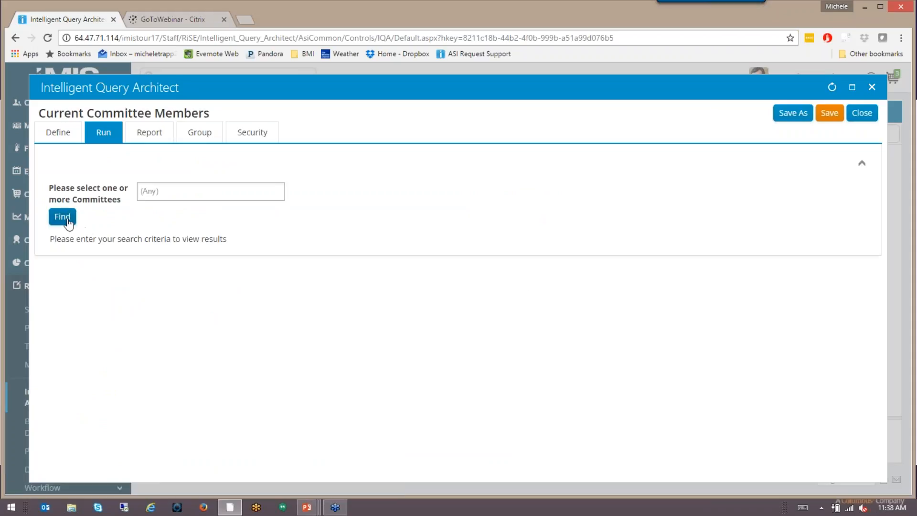
left_click(69, 219)
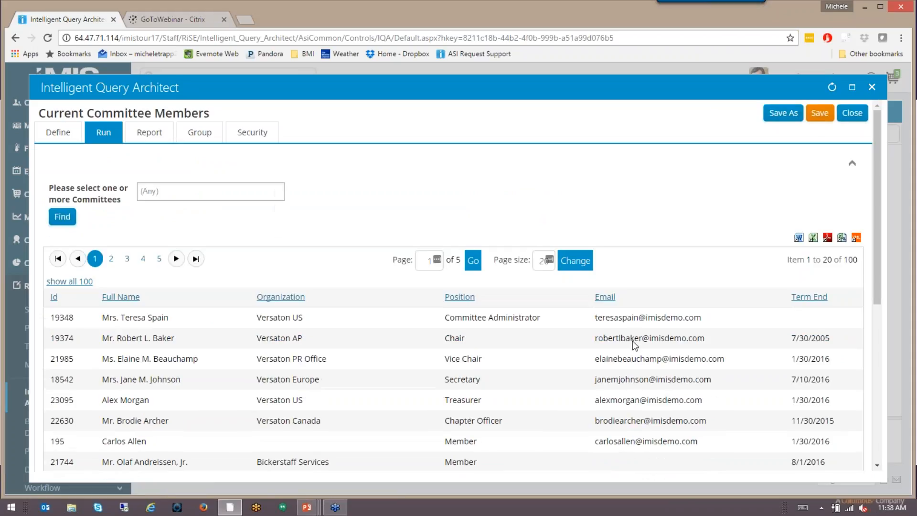
scroll(632, 340, "down", 4)
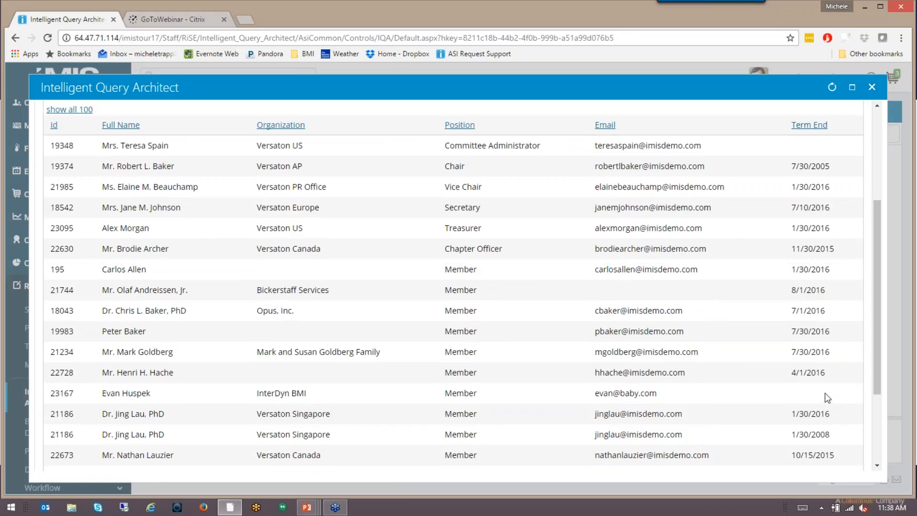
scroll(824, 389, "up", 4)
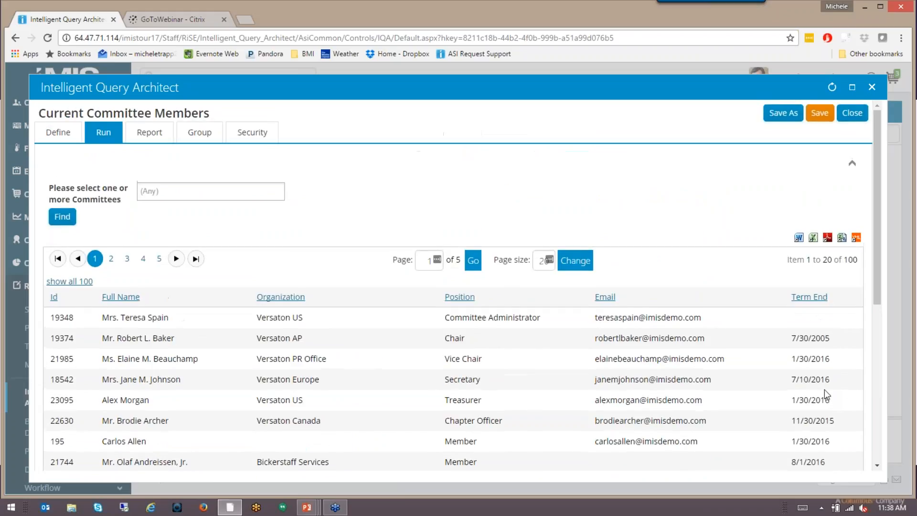
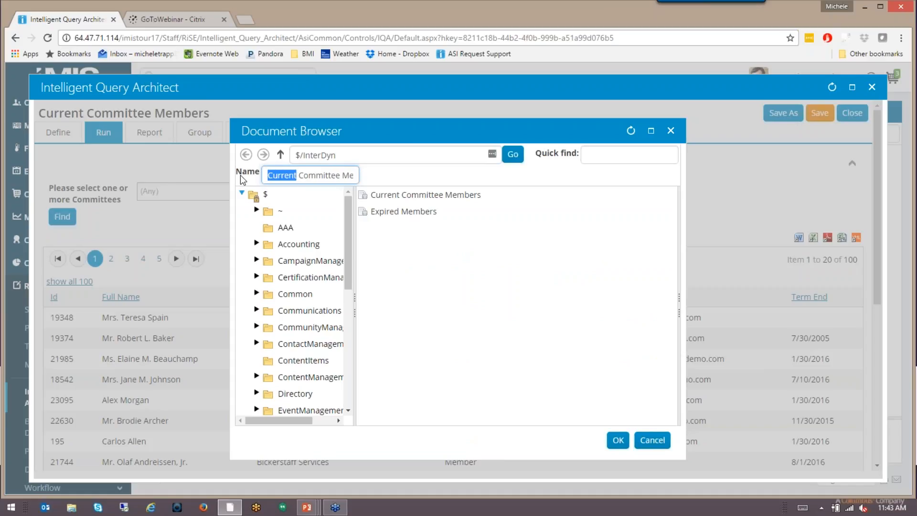
Save a copy of the query in the InterDyn folder as Expired Committee Members, then review its filters and close it.
type("Expired")
left_click(618, 441)
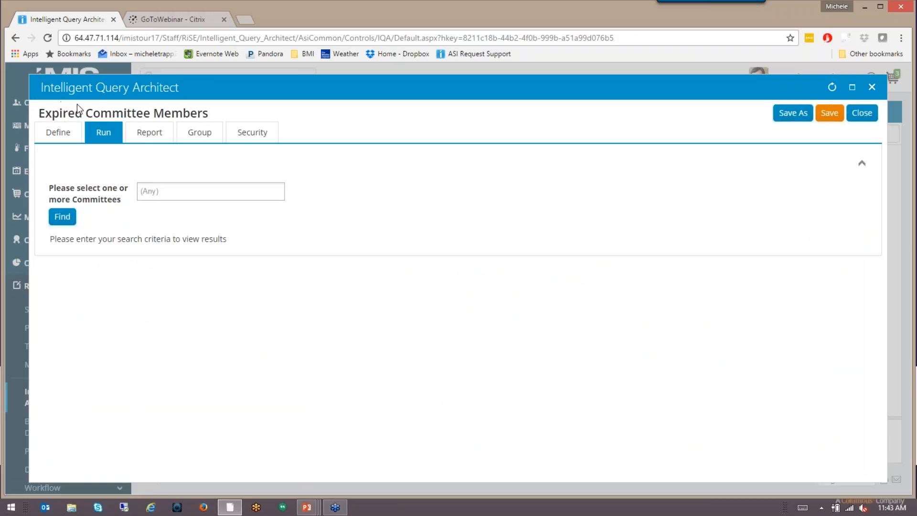
left_click(57, 139)
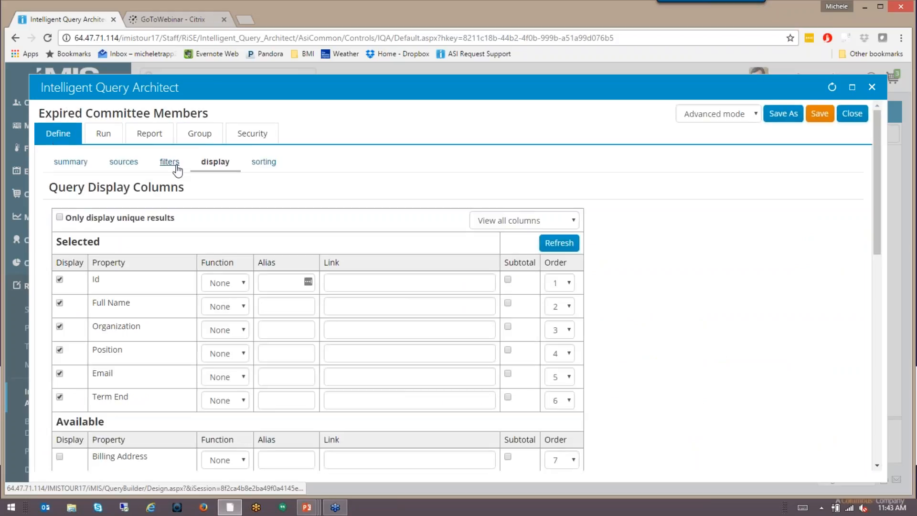
left_click(176, 165)
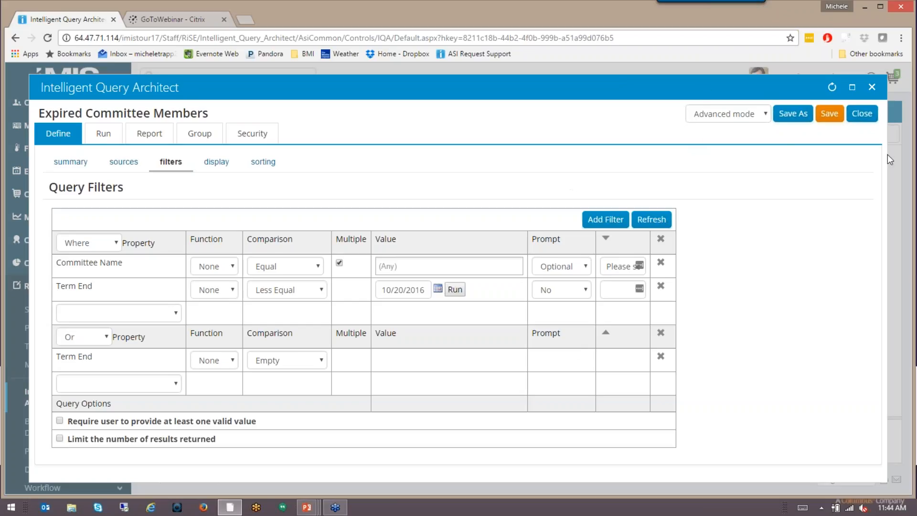
left_click(862, 113)
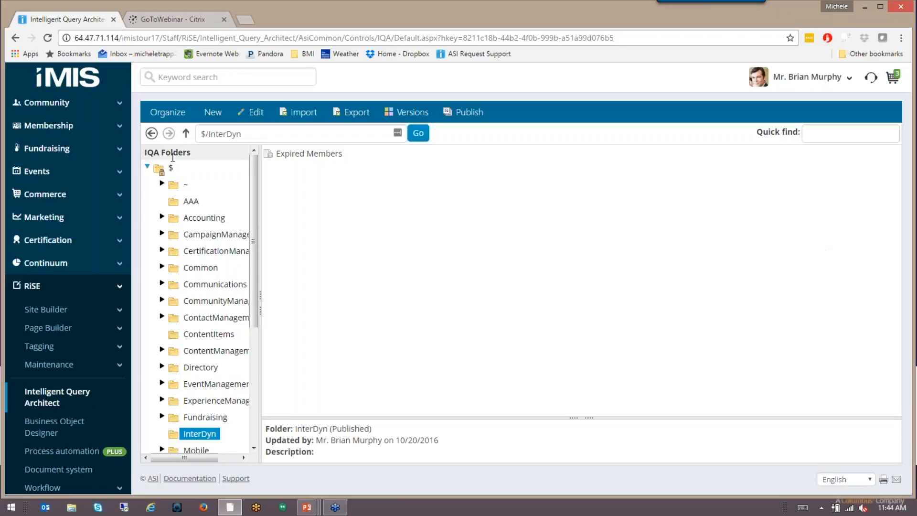
Reload the query folder listing and open the Expired Members query from the InterDyn folder.
left_click(54, 42)
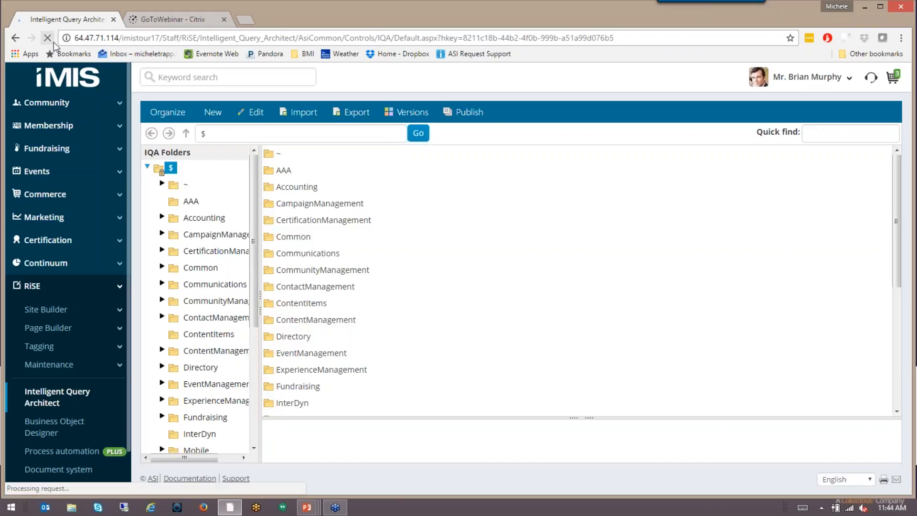
double_click(293, 403)
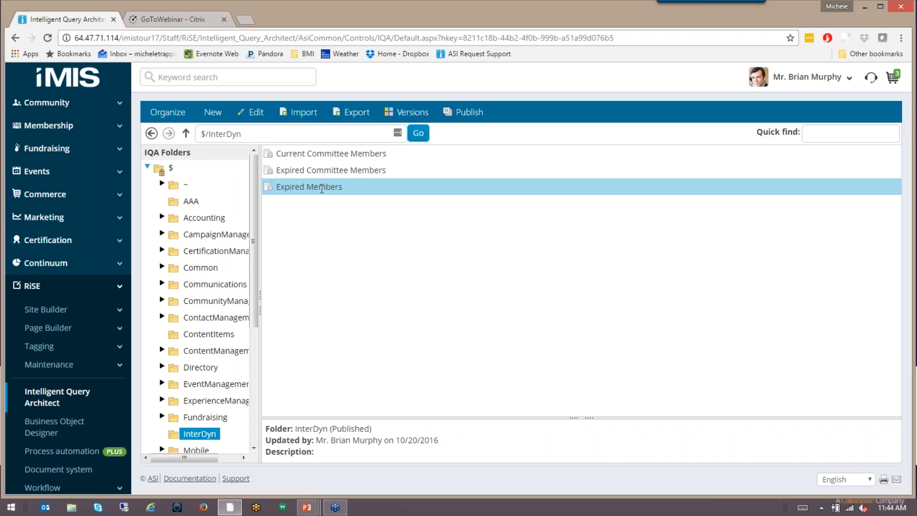
double_click(322, 188)
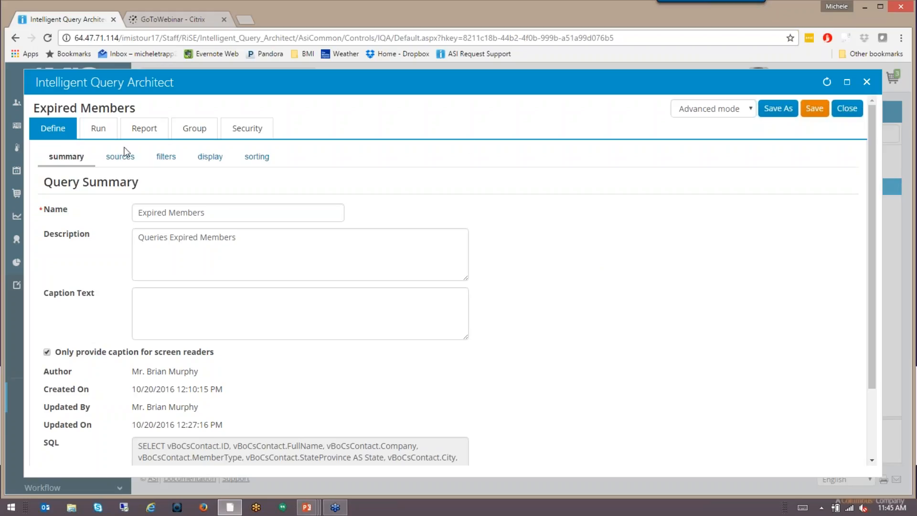
Run the Expired Members query with the preset paid thru date and look through both pages of results.
left_click(106, 136)
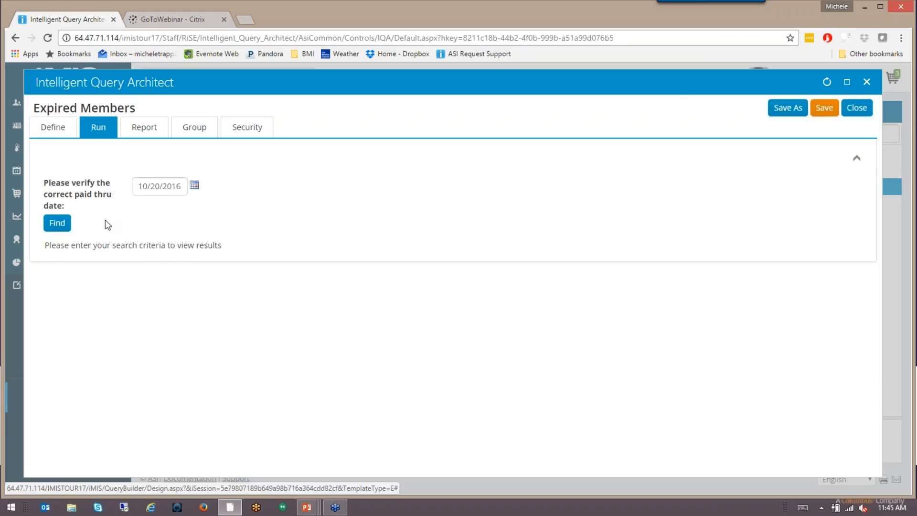
left_click(57, 223)
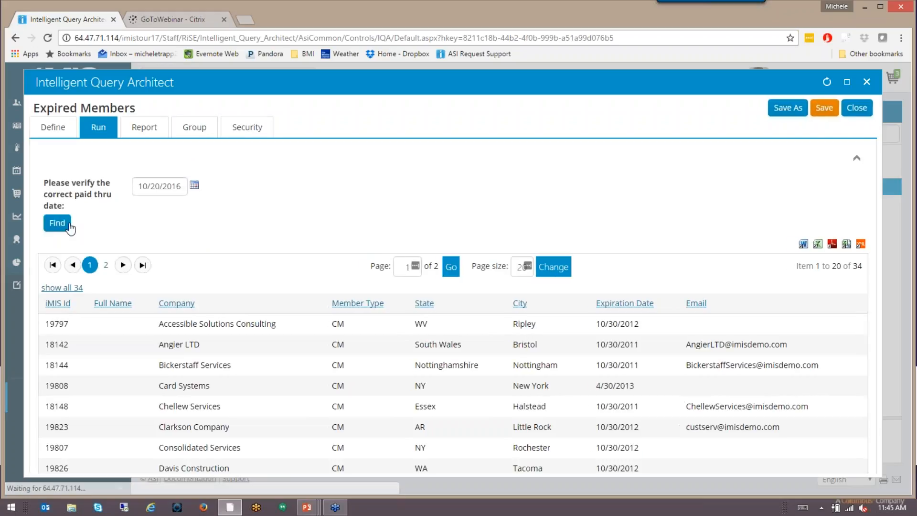
scroll(580, 318, "down", 4)
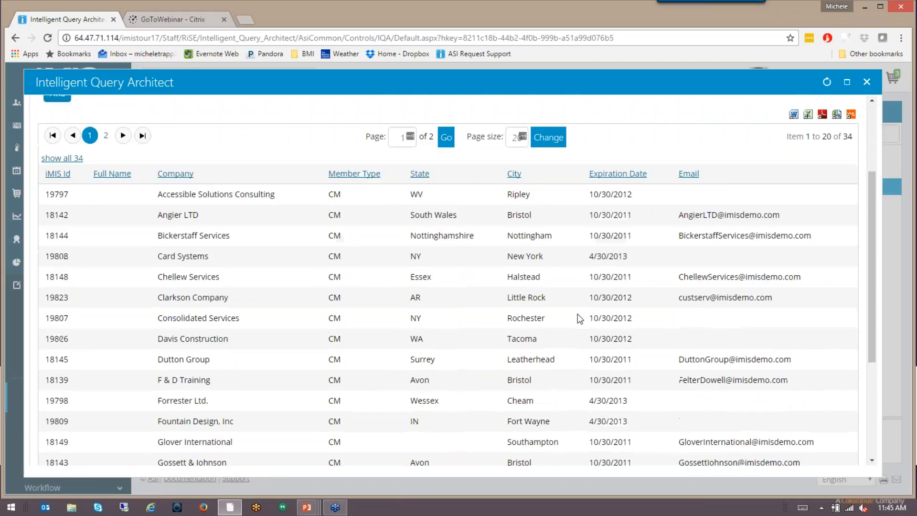
scroll(579, 318, "down", 3)
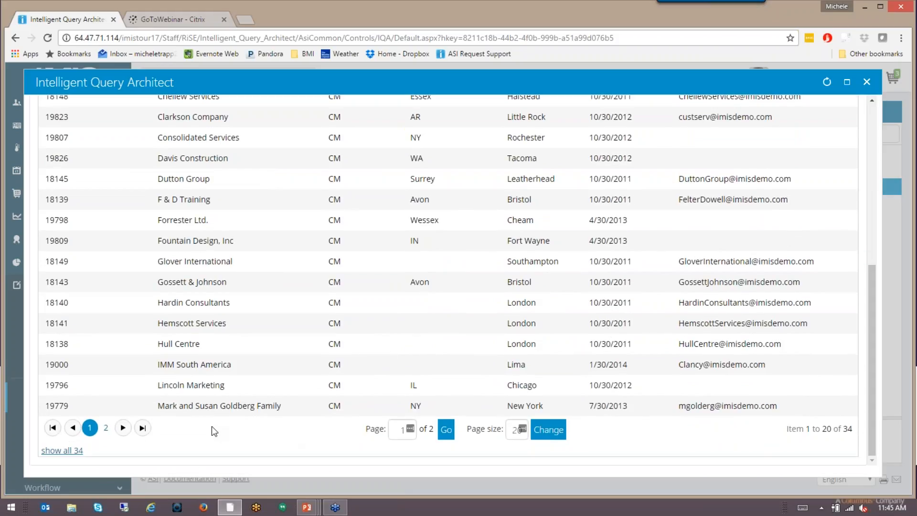
left_click(105, 429)
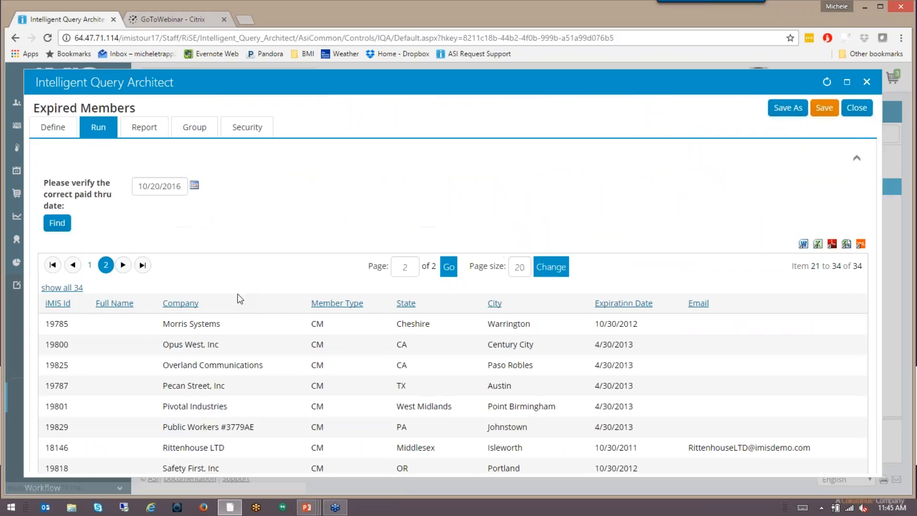
scroll(266, 315, "down", 4)
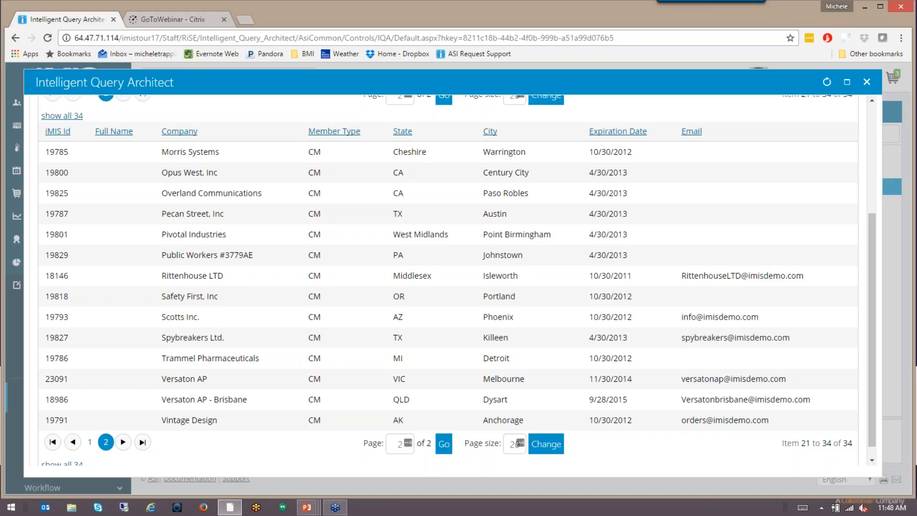
scroll(323, 288, "up", 3)
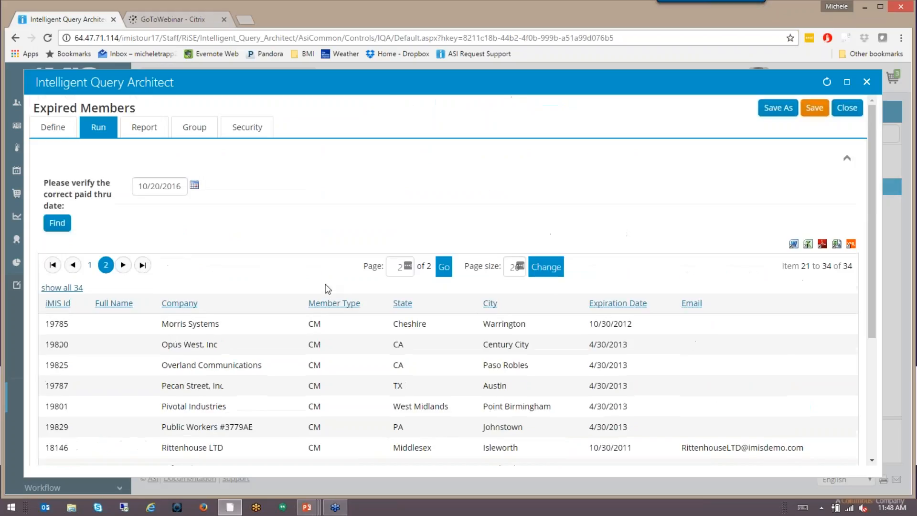
Export the query results to Word and open the downloaded _ExportData.doc in a maximized window.
scroll(324, 289, "down", 1)
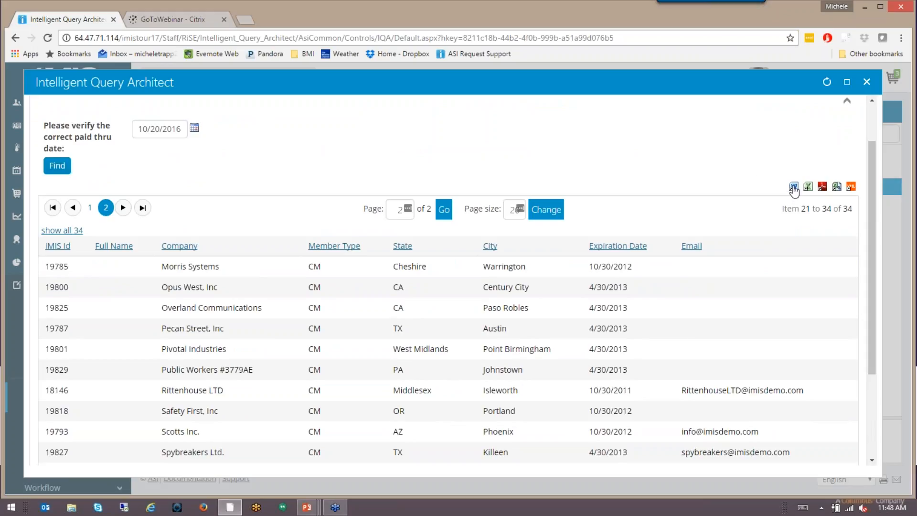
left_click(794, 187)
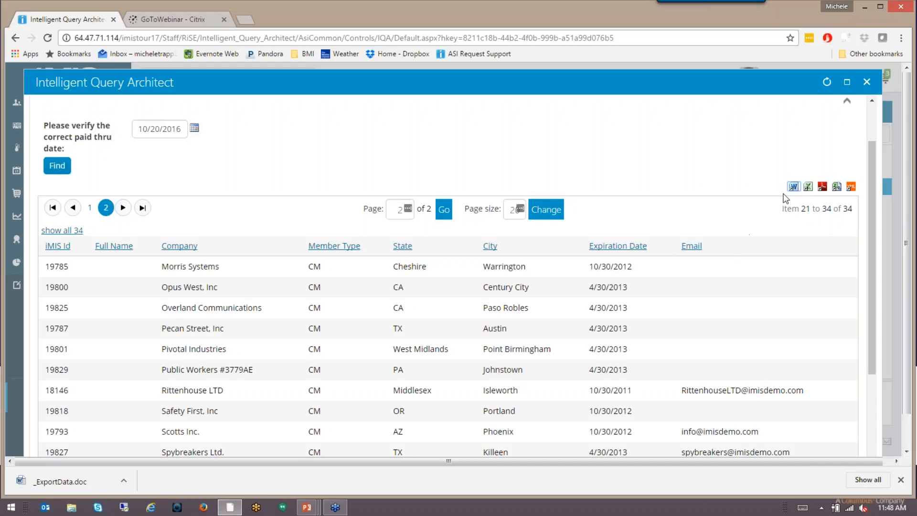
left_click(72, 486)
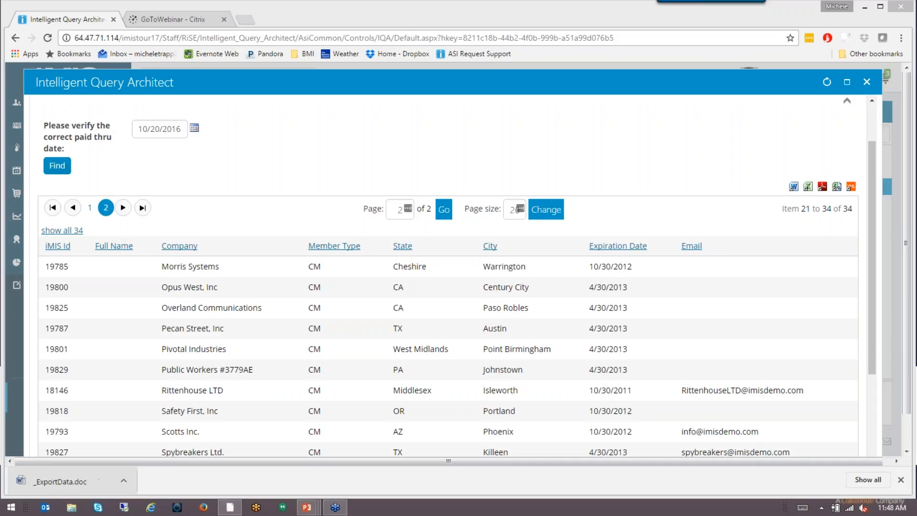
left_click(72, 485)
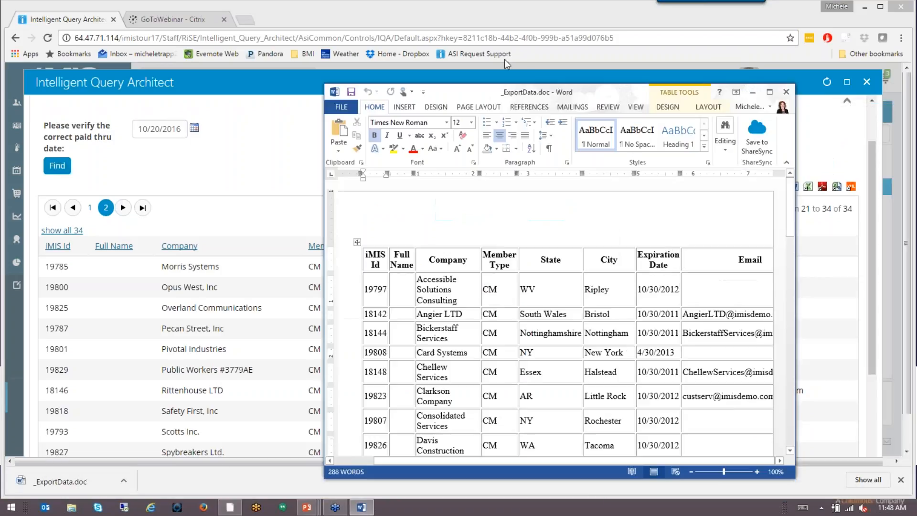
left_click(606, 65)
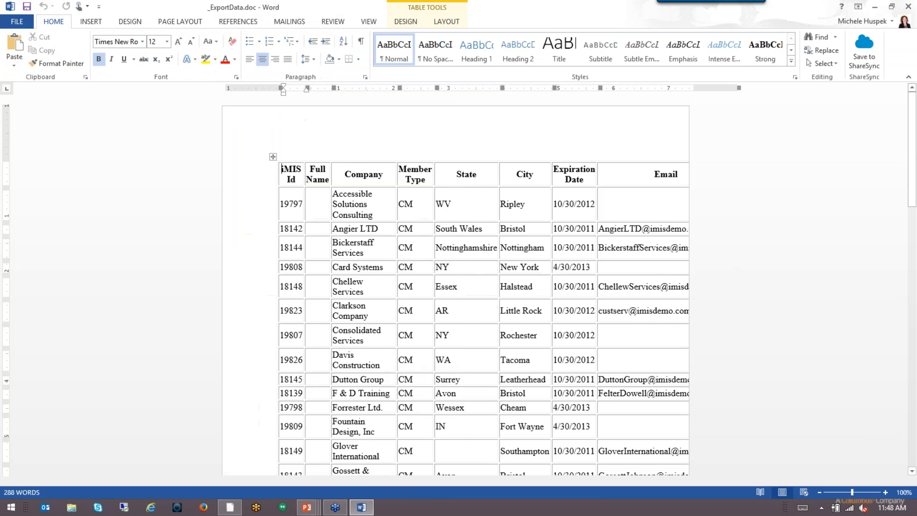
Look through the exported member table in the Word document to its end, and close the document.
scroll(487, 286, "down", 10)
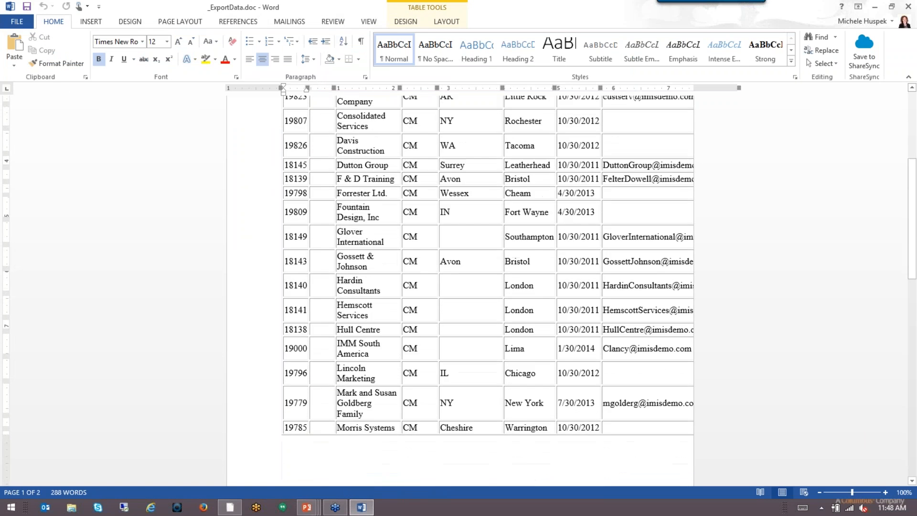
scroll(460, 287, "down", 7)
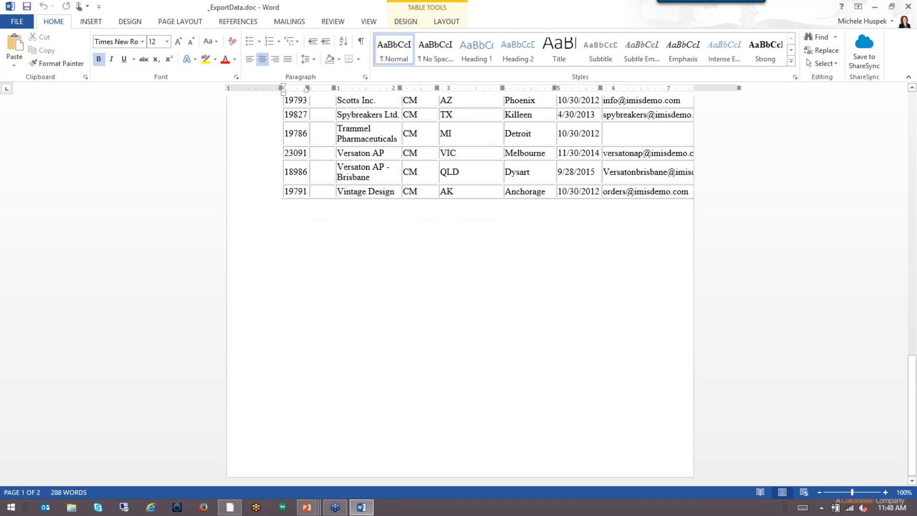
scroll(460, 287, "up", 10)
scroll(460, 287, "up", 12)
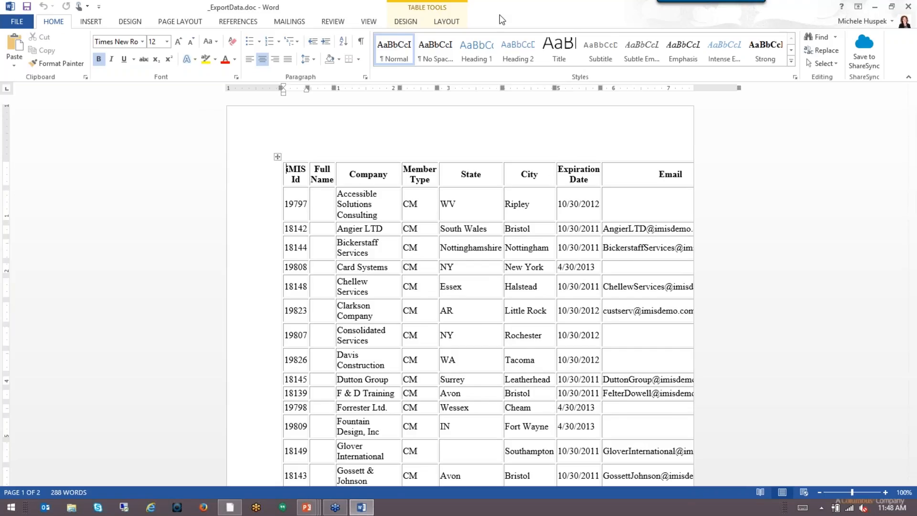
left_click(909, 7)
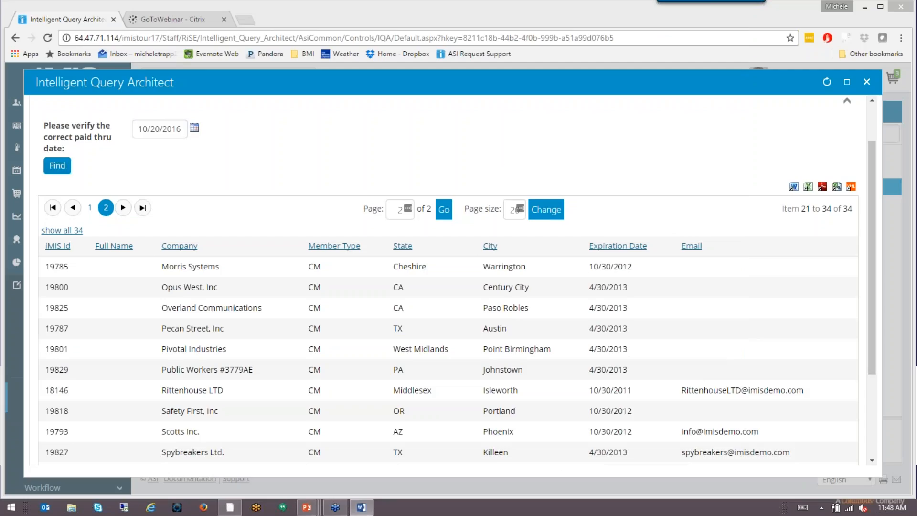